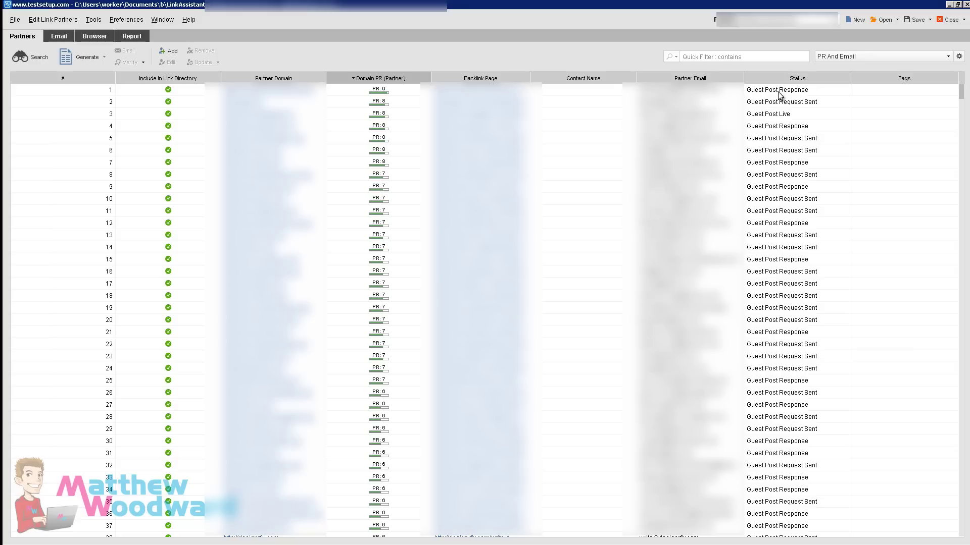
- Review partner rows 5, 4 and 3, scroll the Partners table, then switch to the Email inbox
click(786, 140)
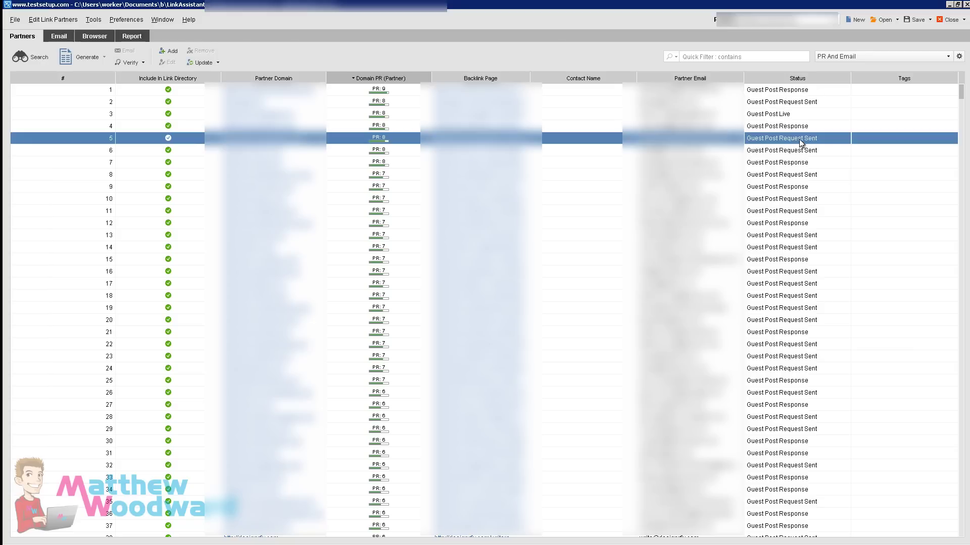
click(775, 128)
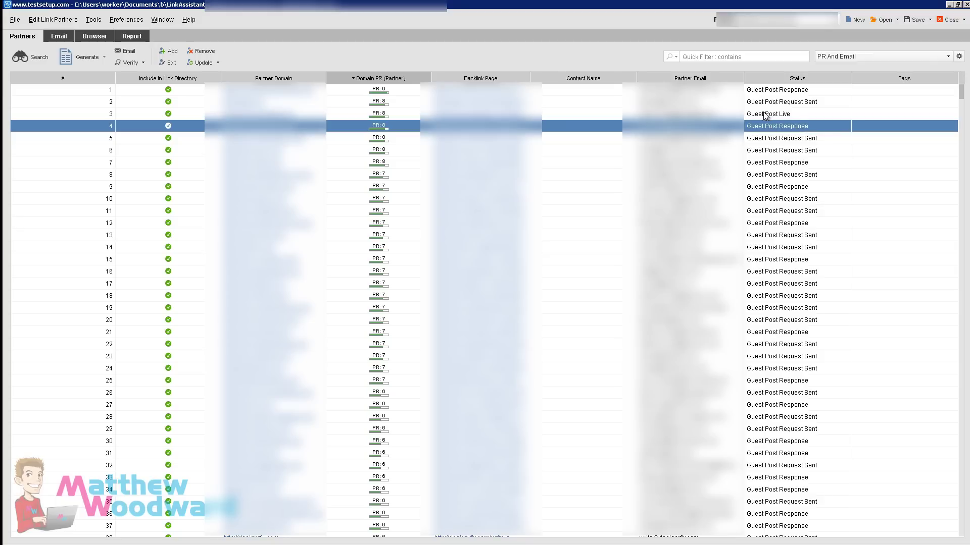
click(765, 115)
scroll(774, 163, down, 1)
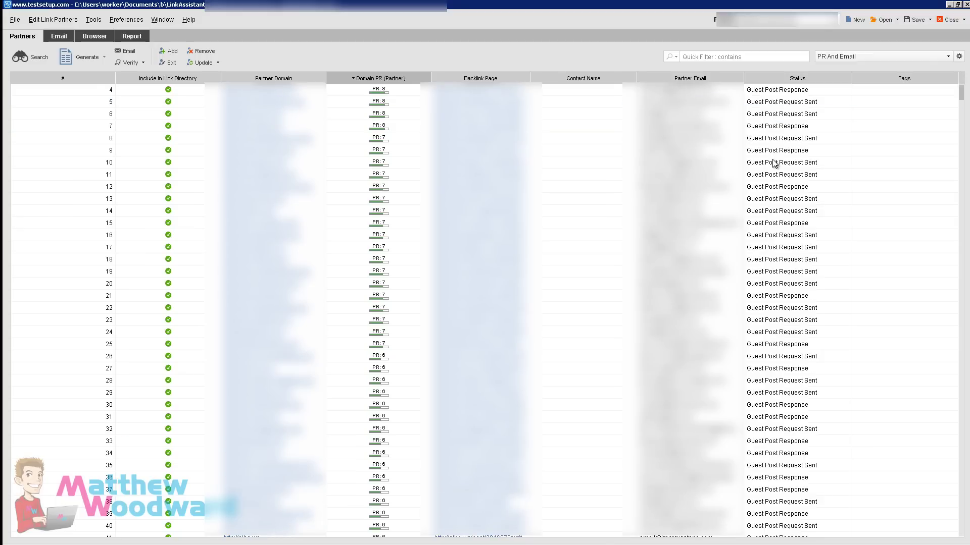
scroll(772, 166, up, 1)
scroll(772, 198, down, 3)
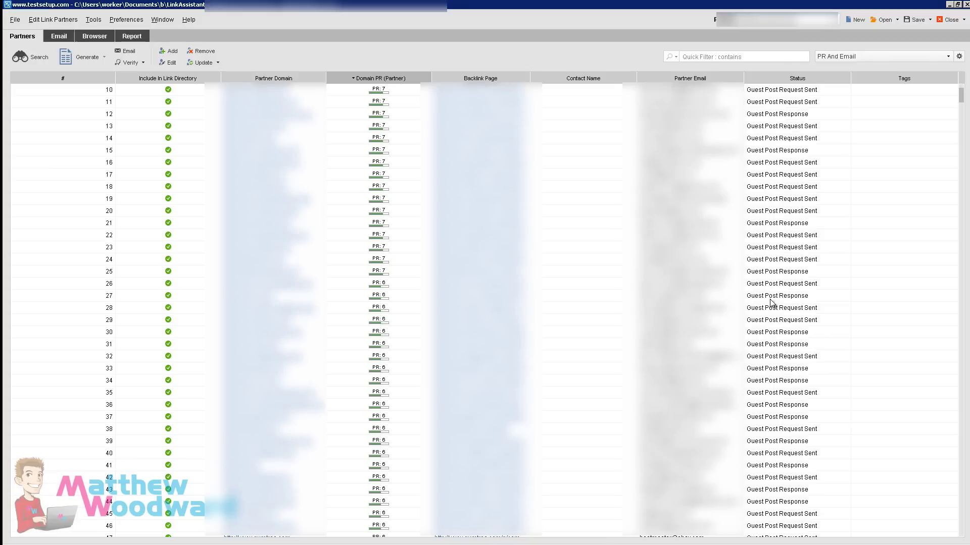
scroll(771, 302, down, 4)
scroll(775, 323, down, 3)
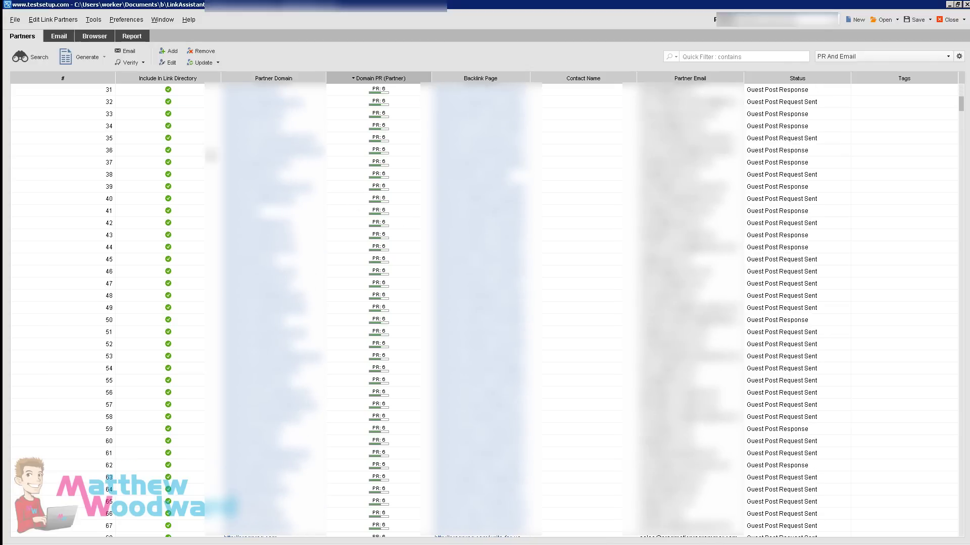
click(56, 38)
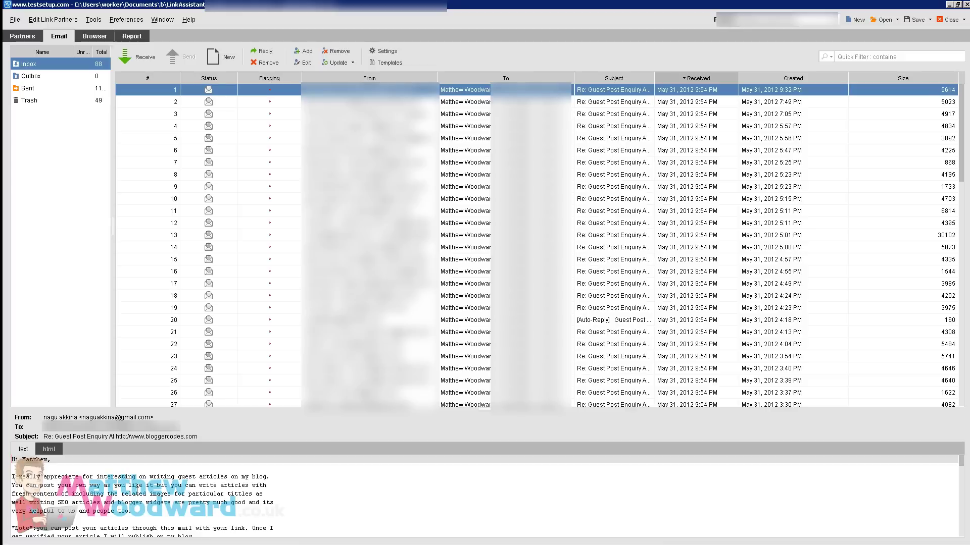
- Read inbox replies two through five, flag the fourth, and return to the Partners list
click(219, 99)
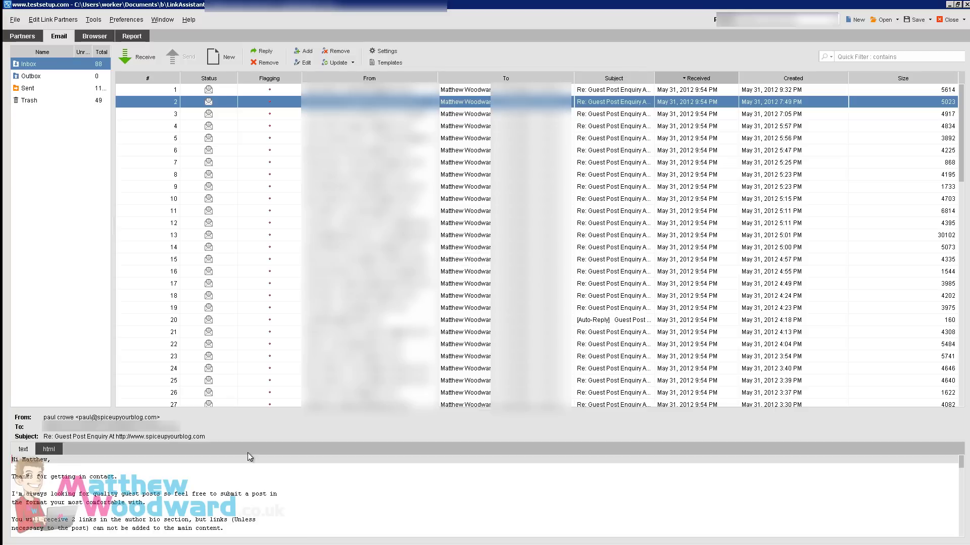
click(221, 114)
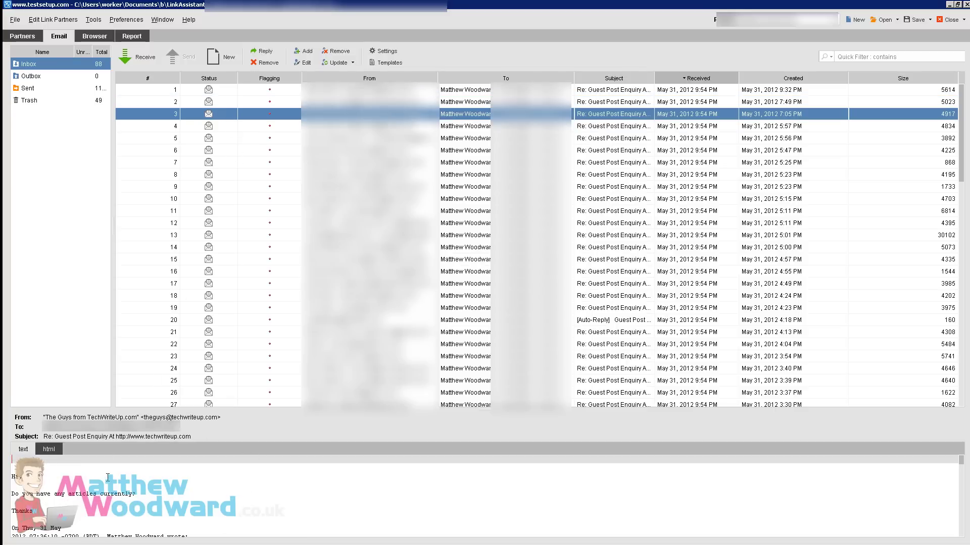
click(259, 130)
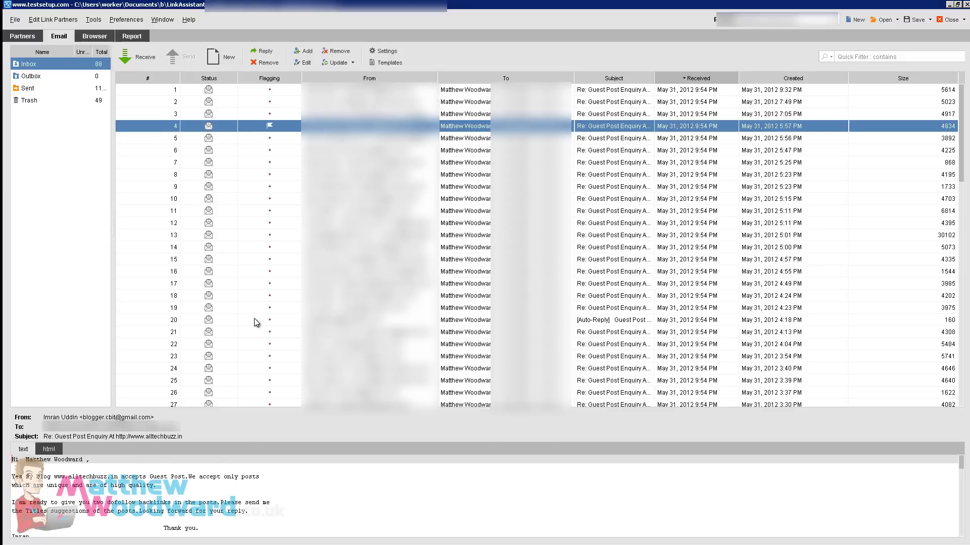
click(186, 137)
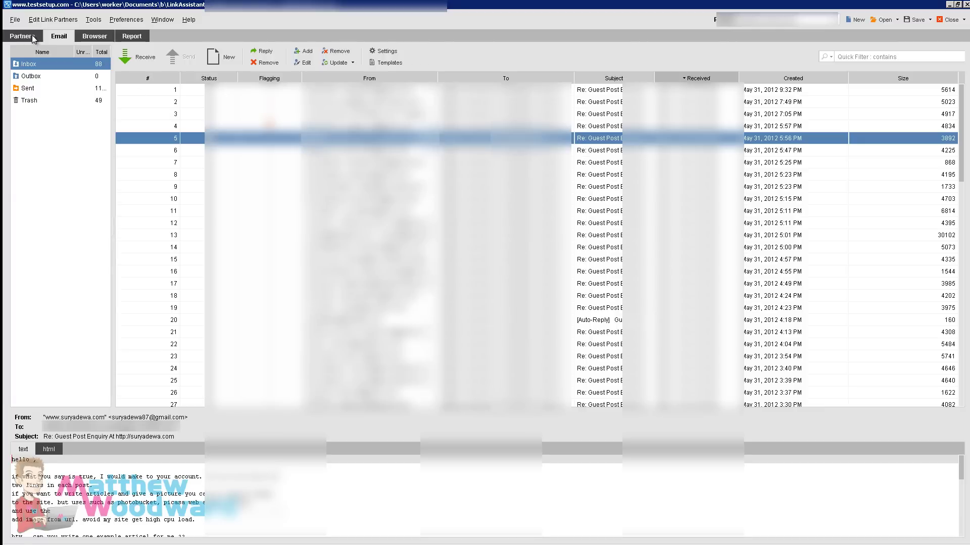
click(23, 37)
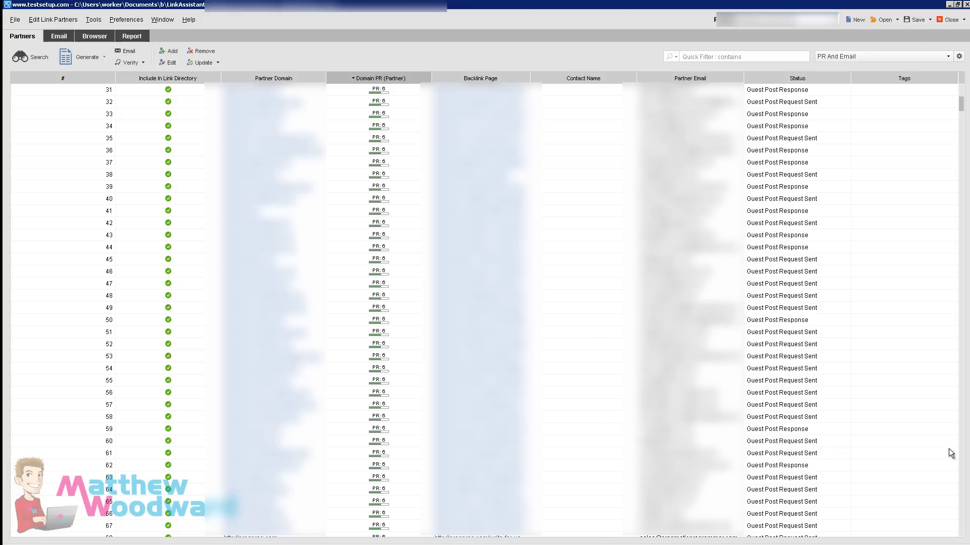
scroll(955, 454, up, 2)
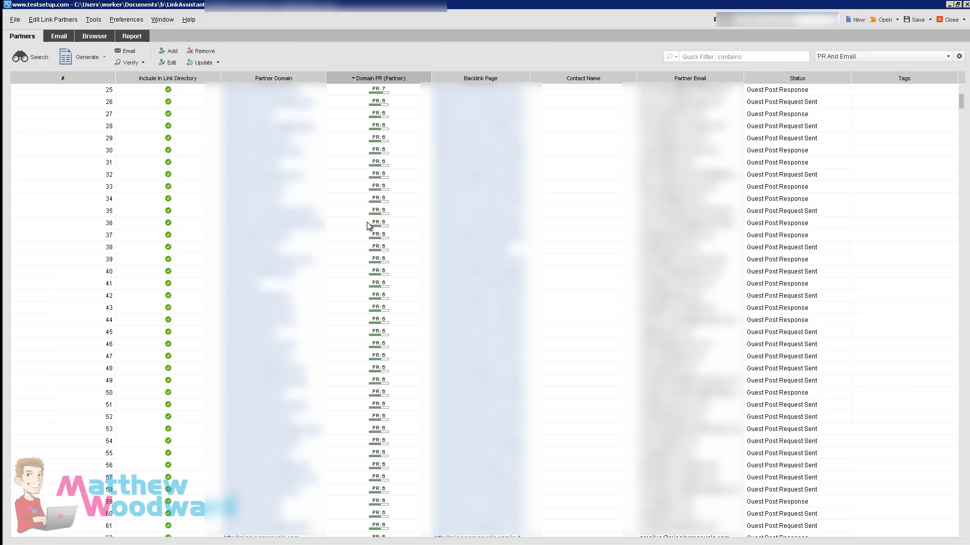
click(15, 20)
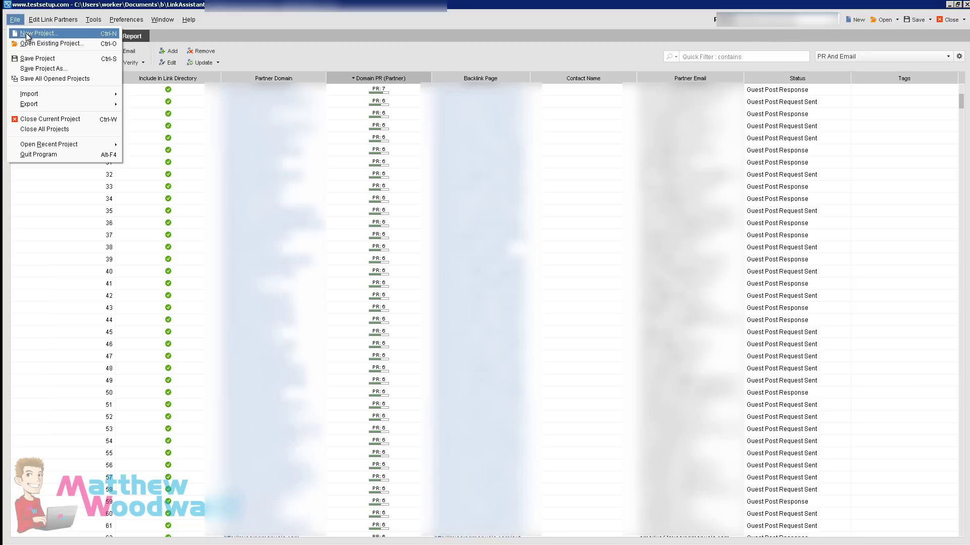
click(41, 31)
text(www)
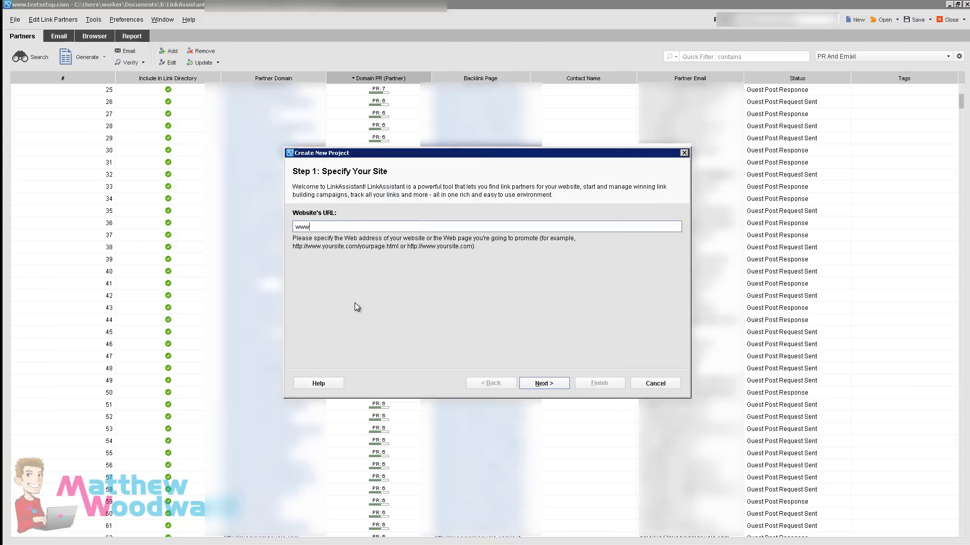
text(.domain.com)
key(Return)
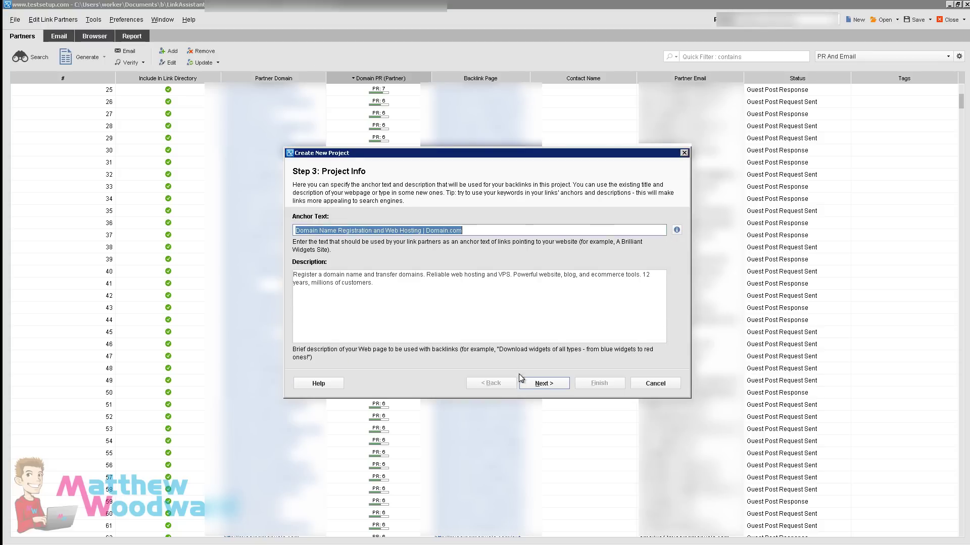
click(538, 383)
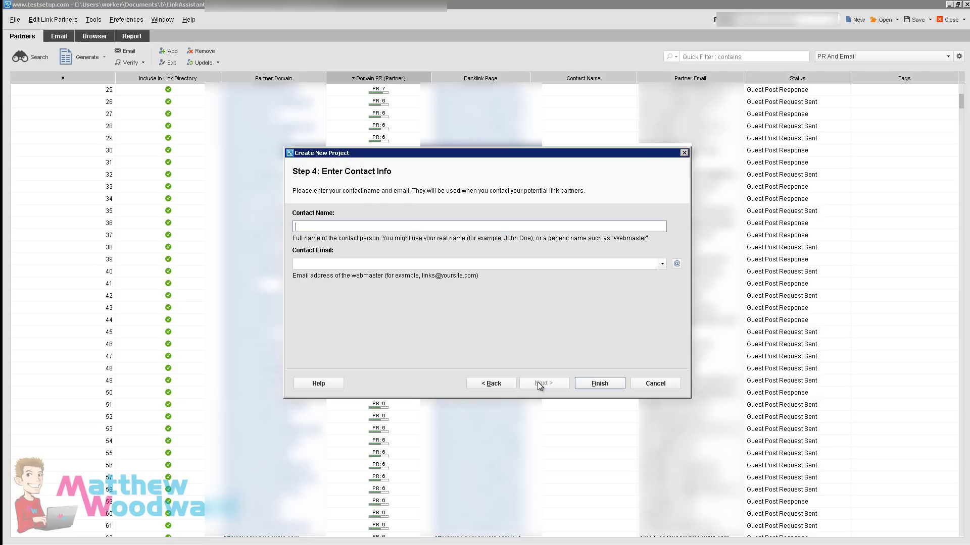
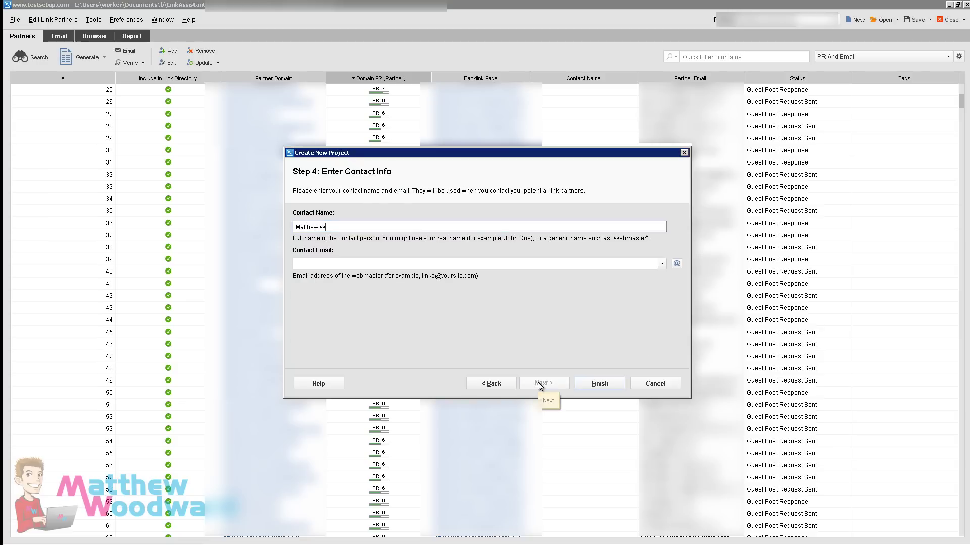
- Enter the contact's name, replace the placeholder with the contact's e-mail address, and finish
key(Tab)
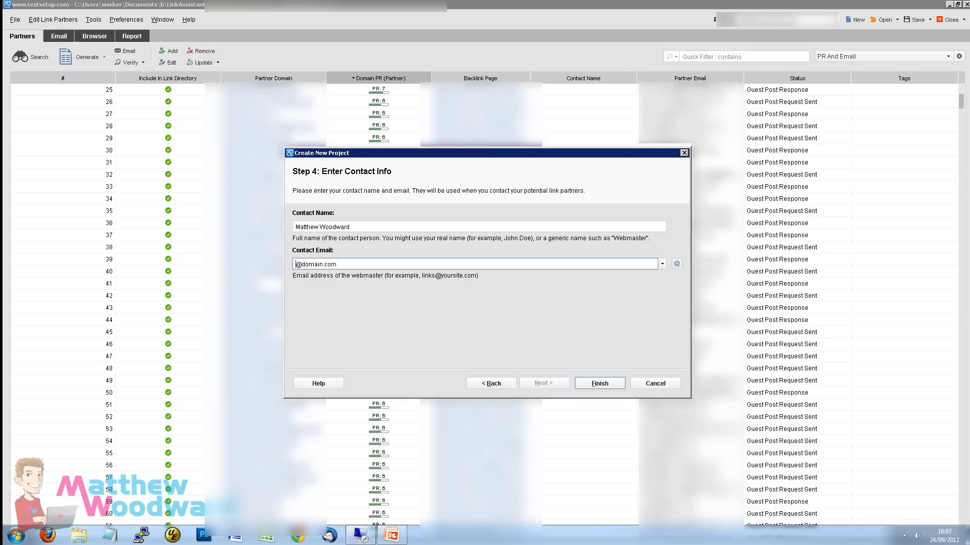
click(368, 264)
drag(368, 264, 296, 265)
key(ctrl+v)
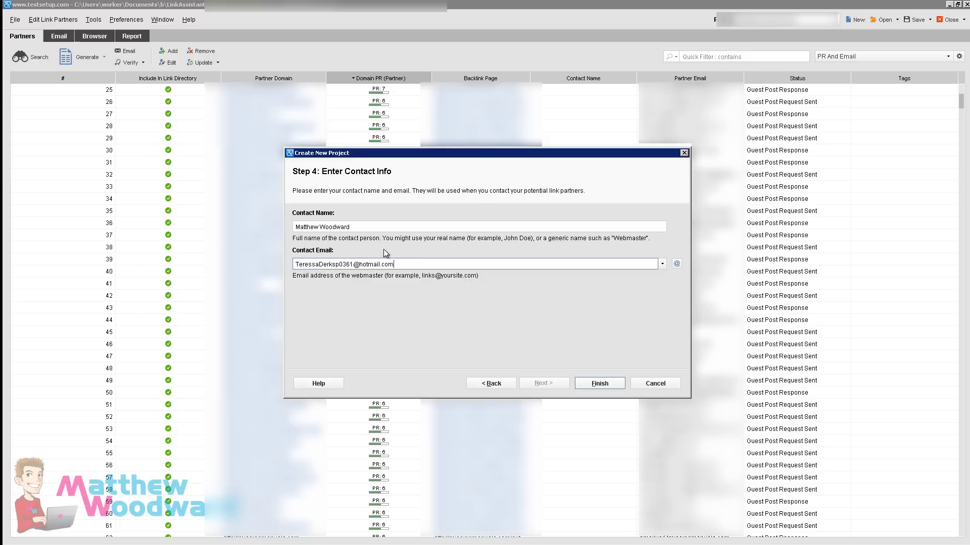
click(590, 384)
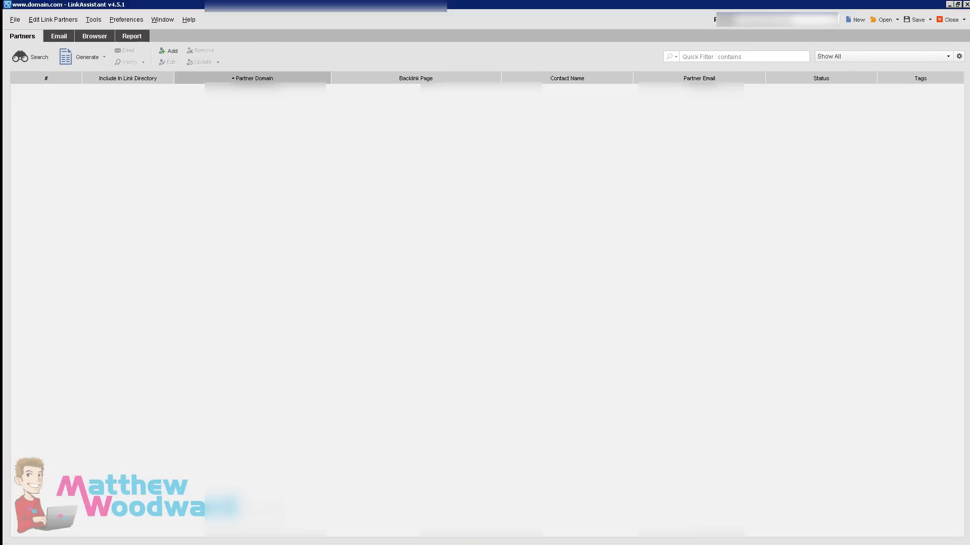
- In Preferences, check the Proxy Rotation list, then switch to the Email Client settings page
click(126, 19)
click(139, 167)
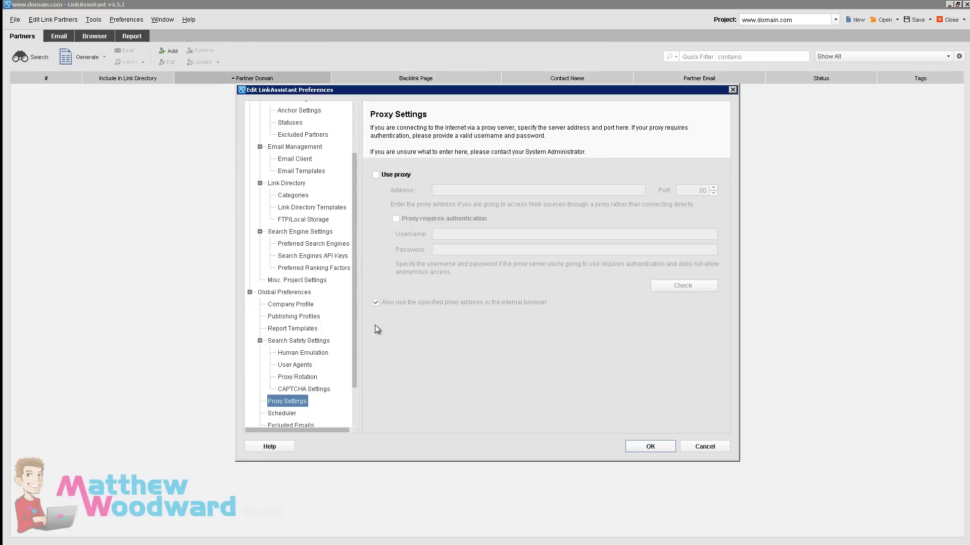
click(297, 378)
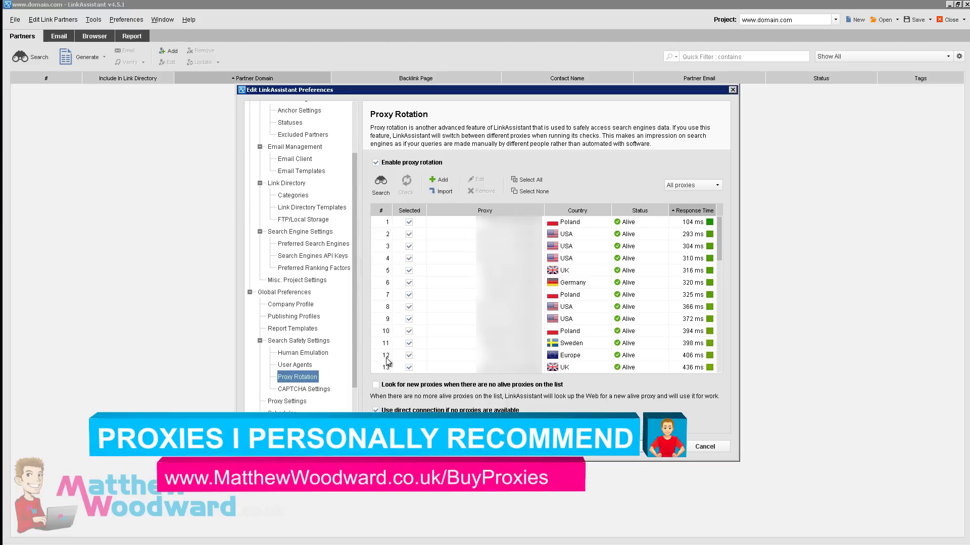
click(294, 161)
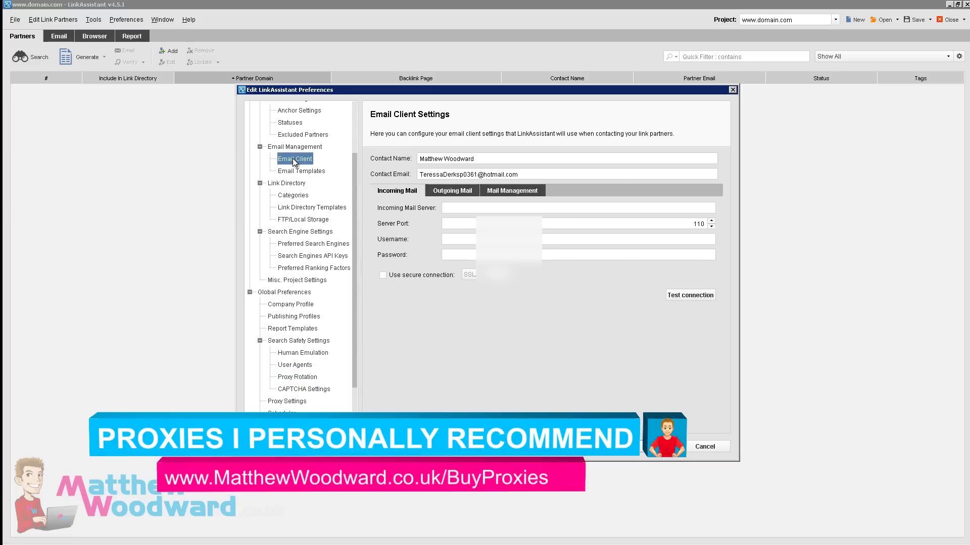
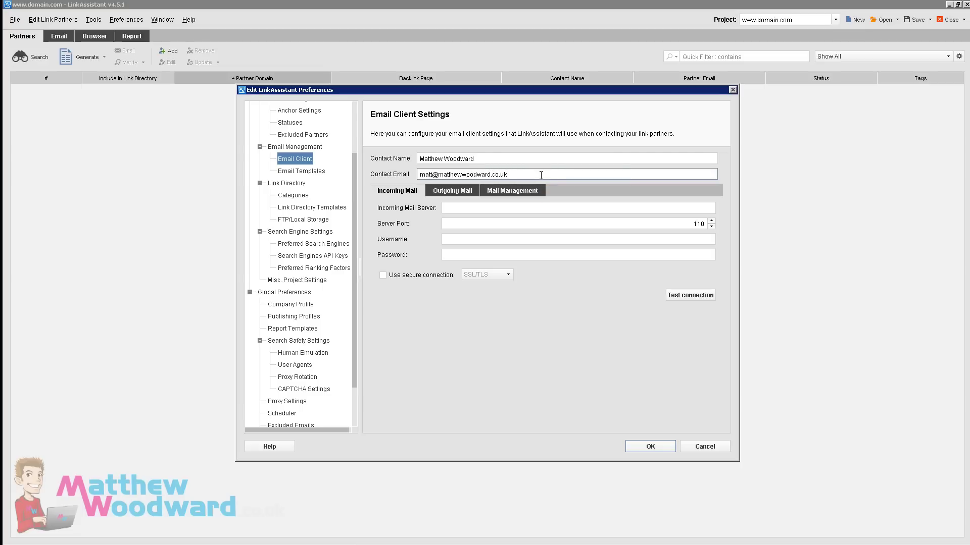
key(ctrl+a)
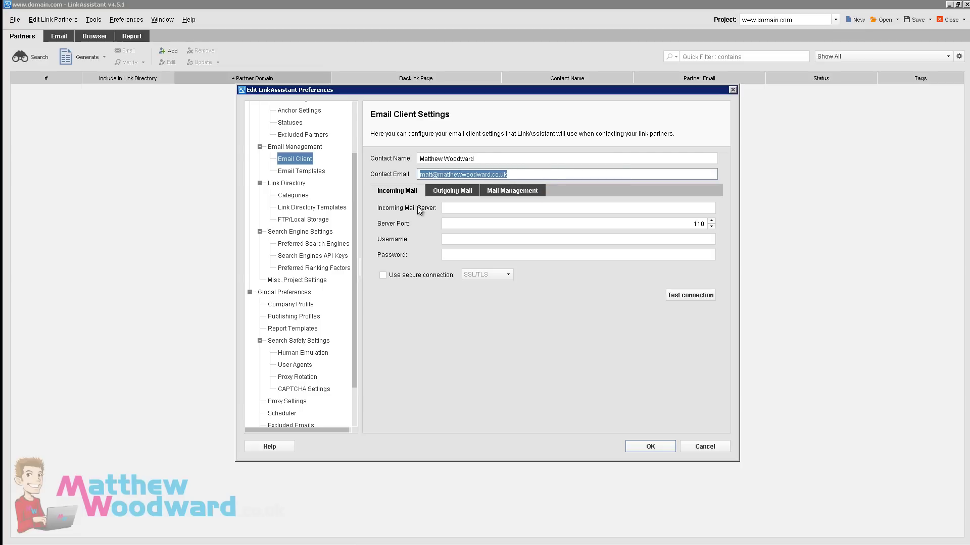
click(449, 208)
key(Tab)
key(Tab)
key(Tab)
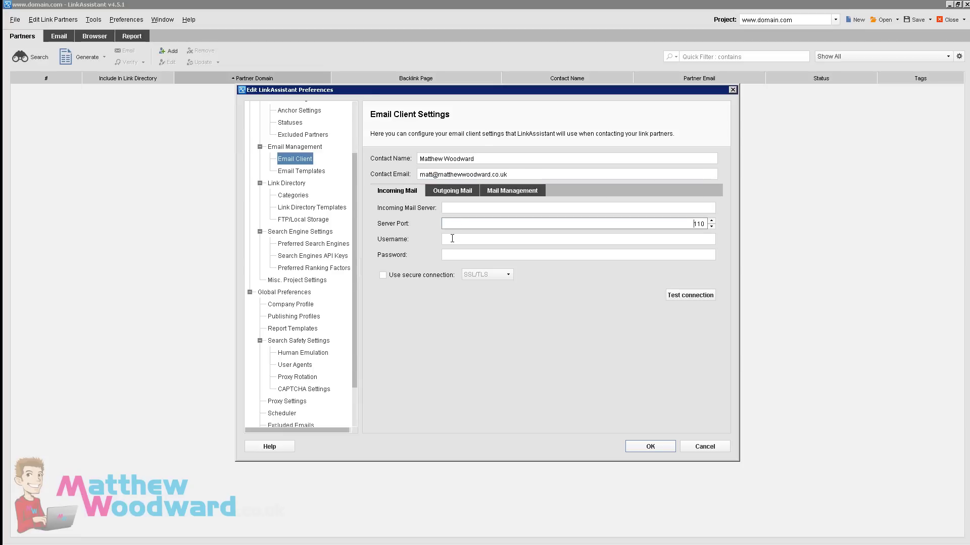
drag(420, 175, 525, 173)
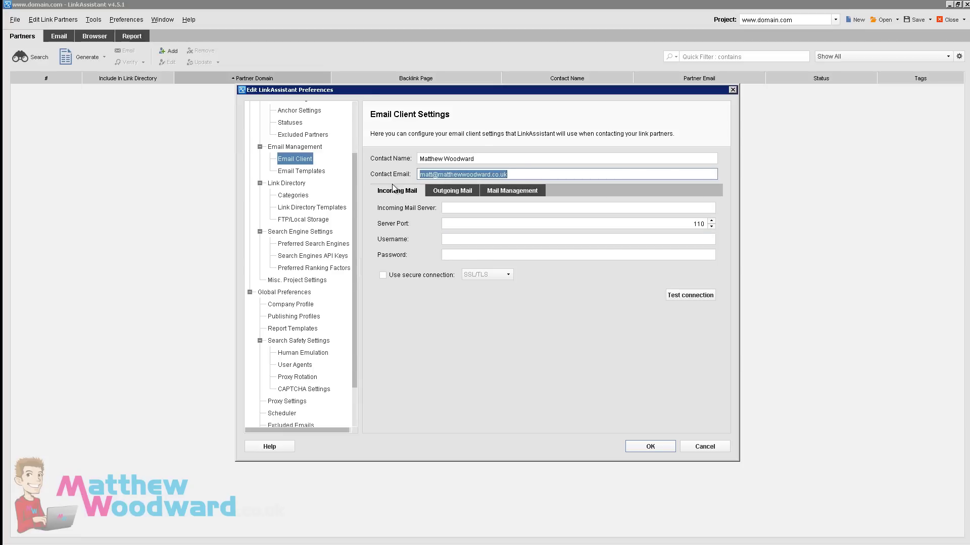
click(453, 190)
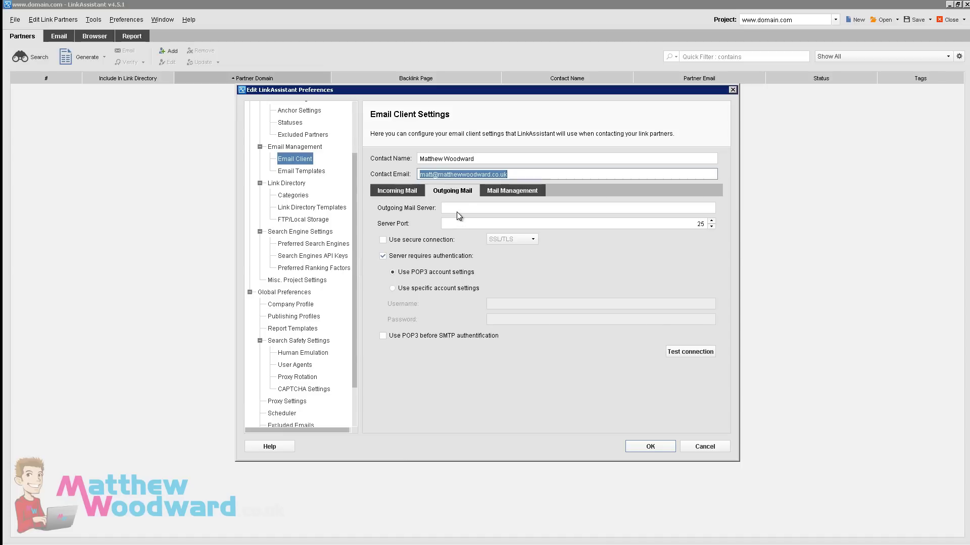
click(401, 191)
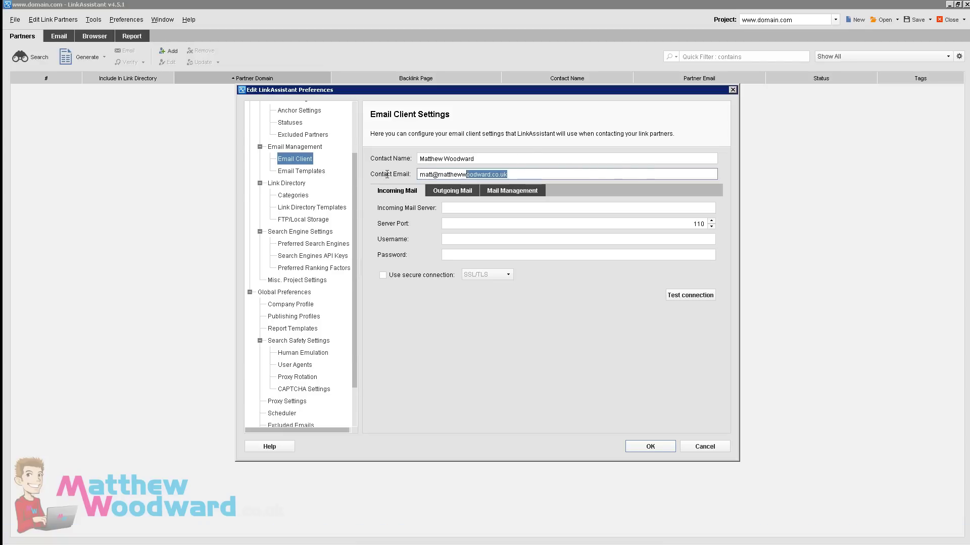
- Paste the new Hotmail contact e-mail, keep incoming mail on pop3.live.com port 995 with SSL, and save
key(ctrl+v)
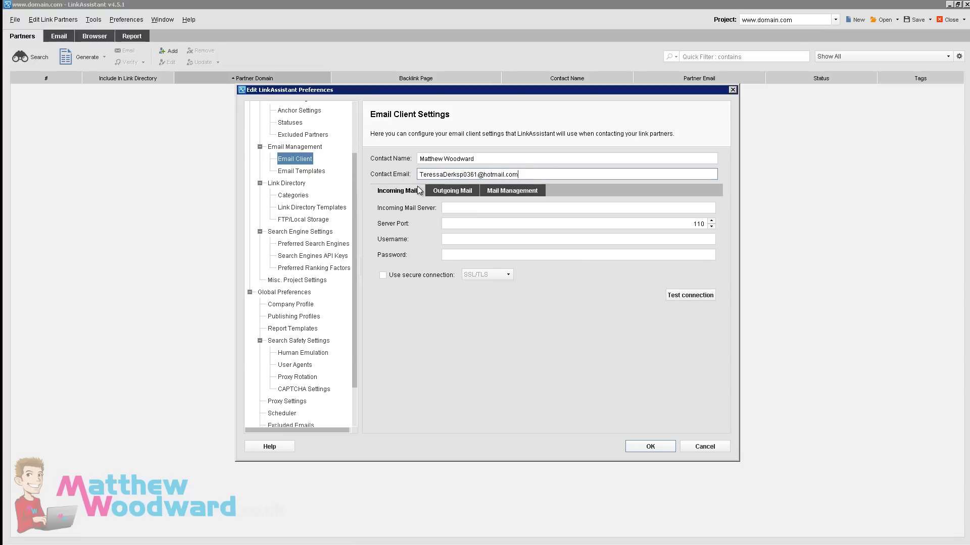
click(448, 192)
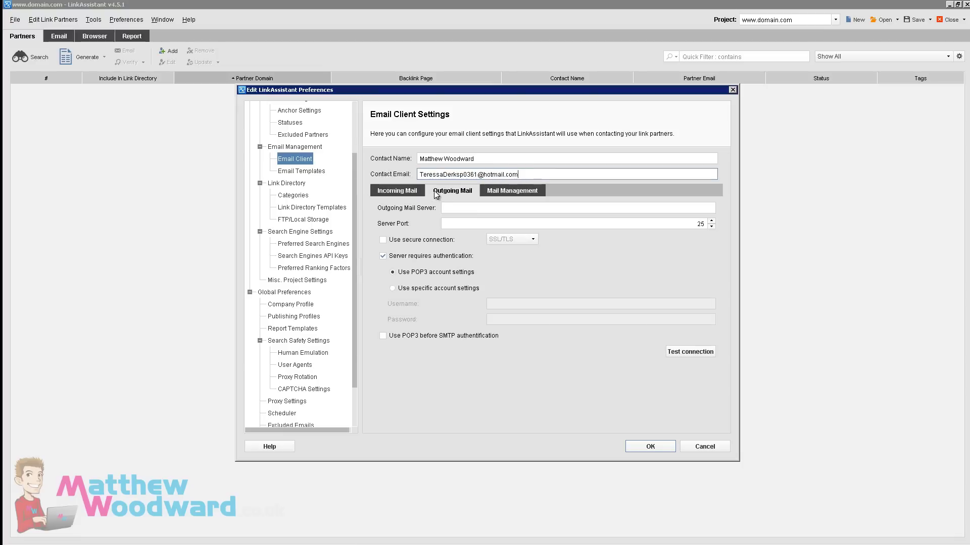
click(399, 192)
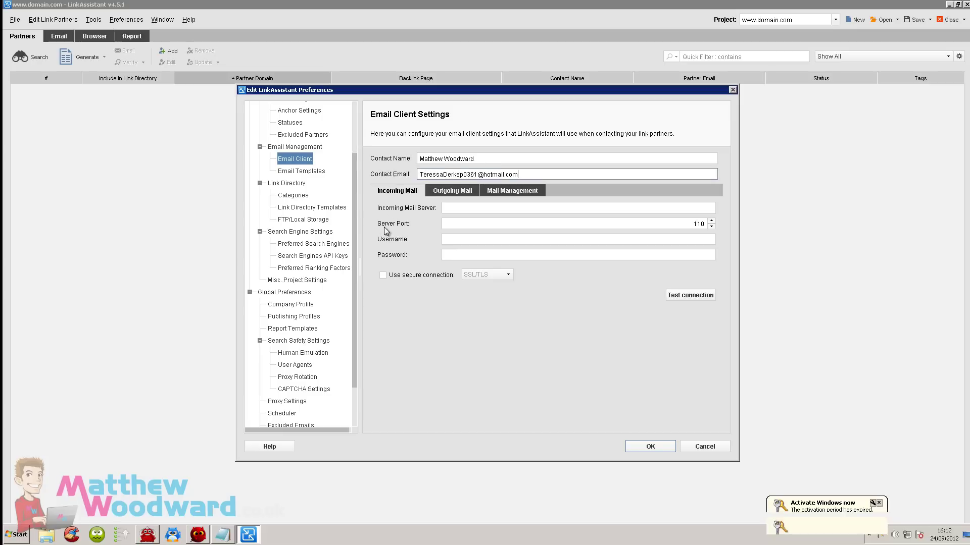
click(438, 190)
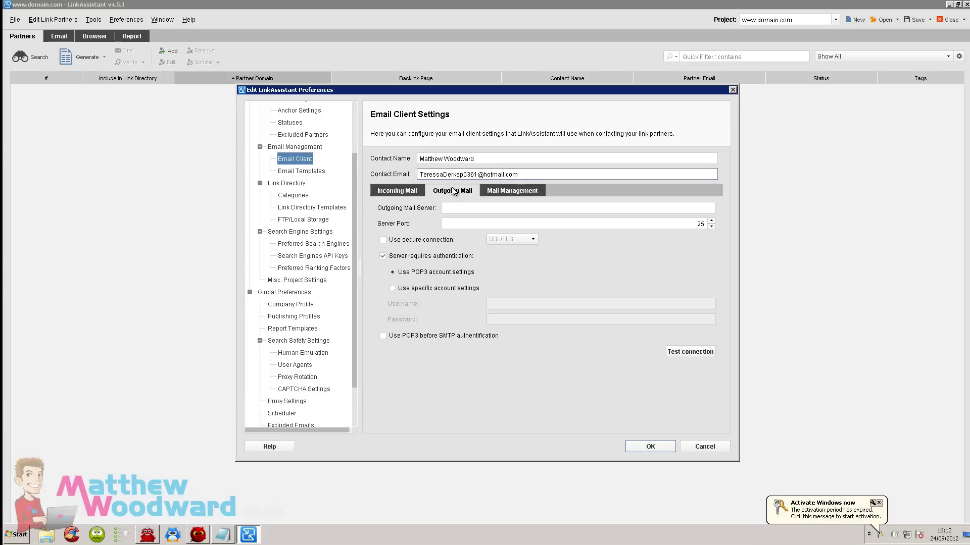
click(418, 191)
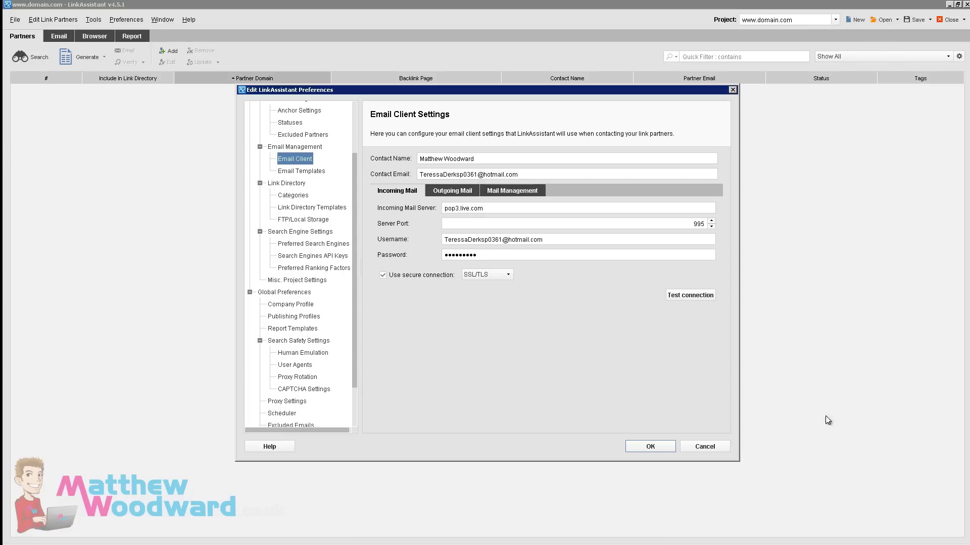
click(452, 190)
click(407, 191)
click(451, 190)
click(407, 190)
click(646, 447)
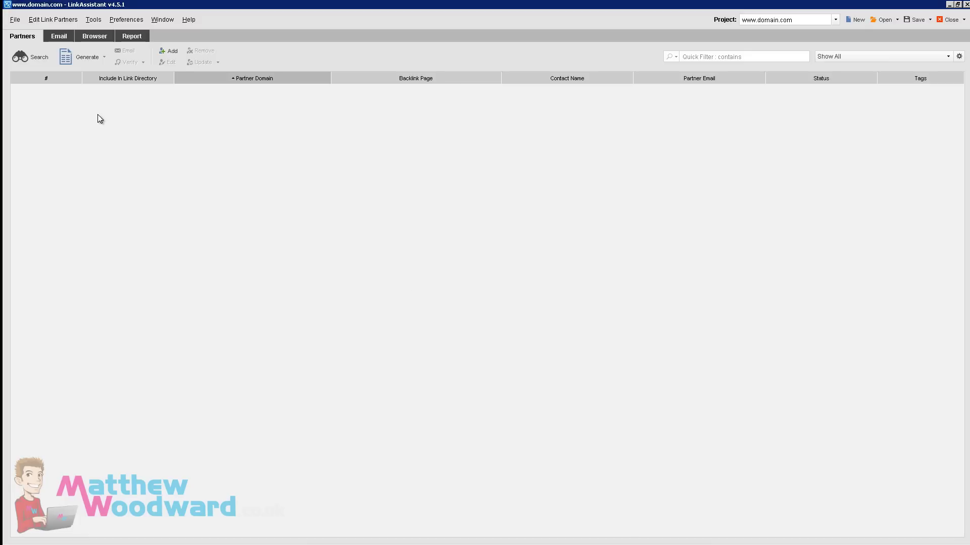
- Start a keyword-based partner search for inurl:"write for us"
click(36, 61)
click(336, 199)
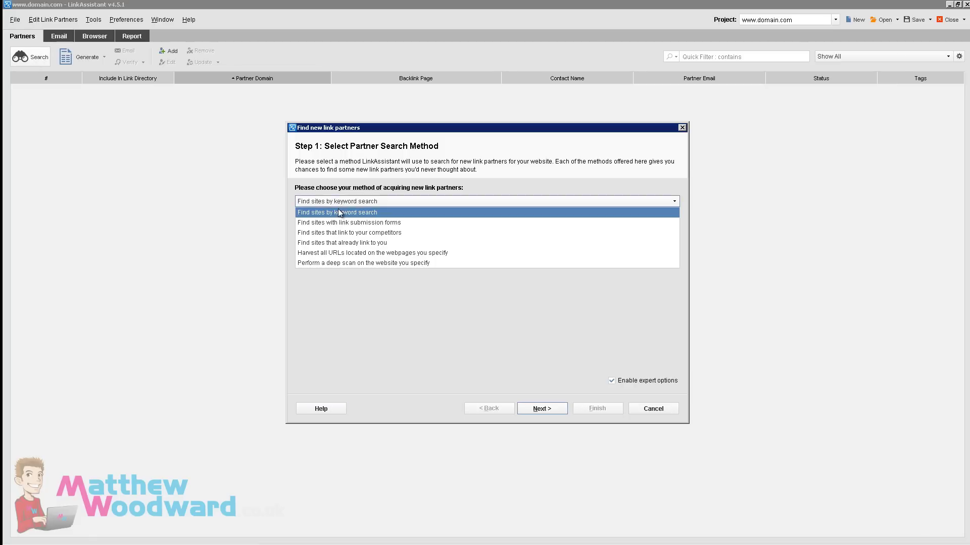
click(337, 199)
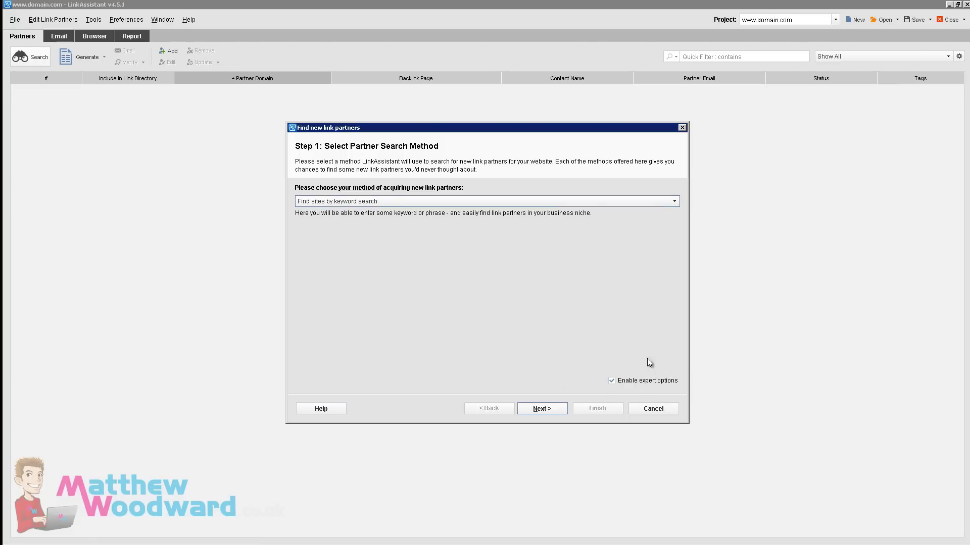
click(548, 410)
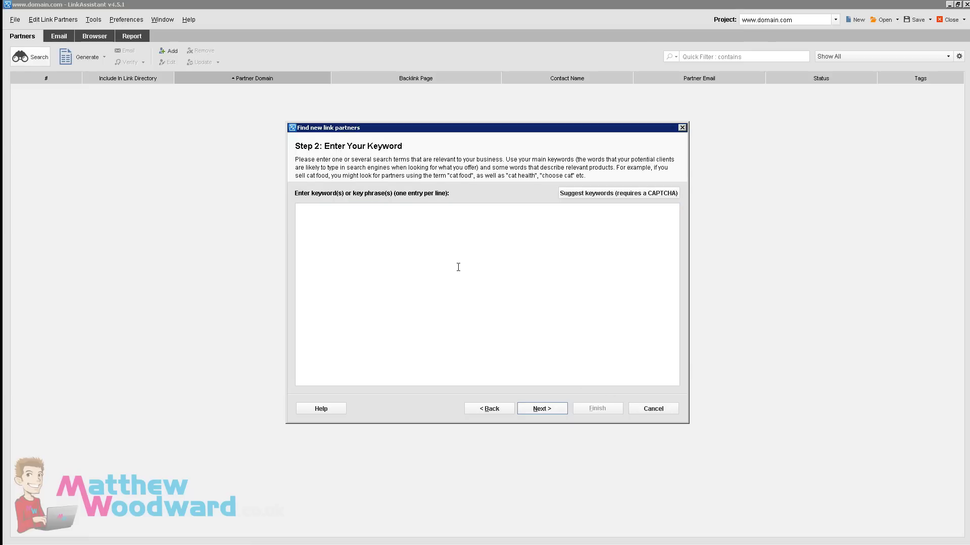
text(inurl:"write for us)
- Limit the search engines to Google only
click(540, 409)
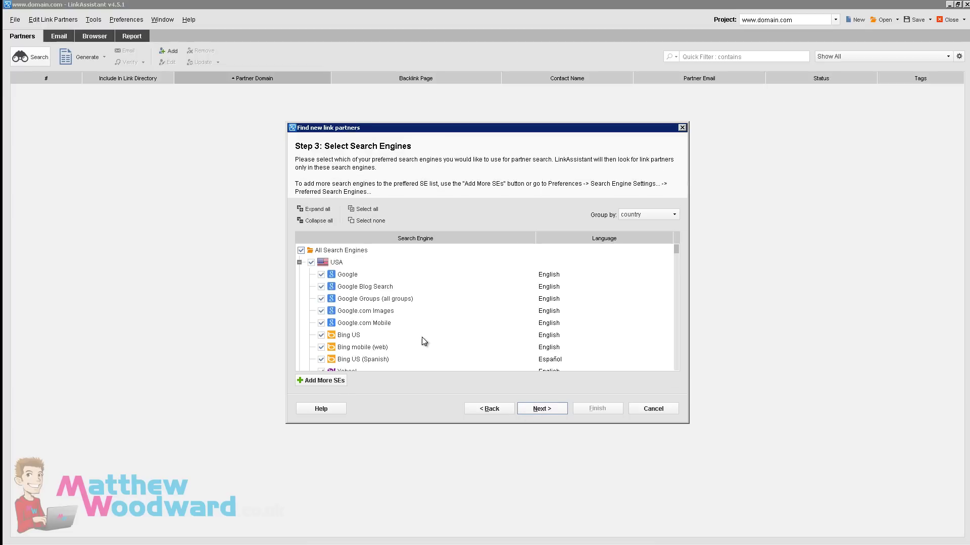
click(301, 250)
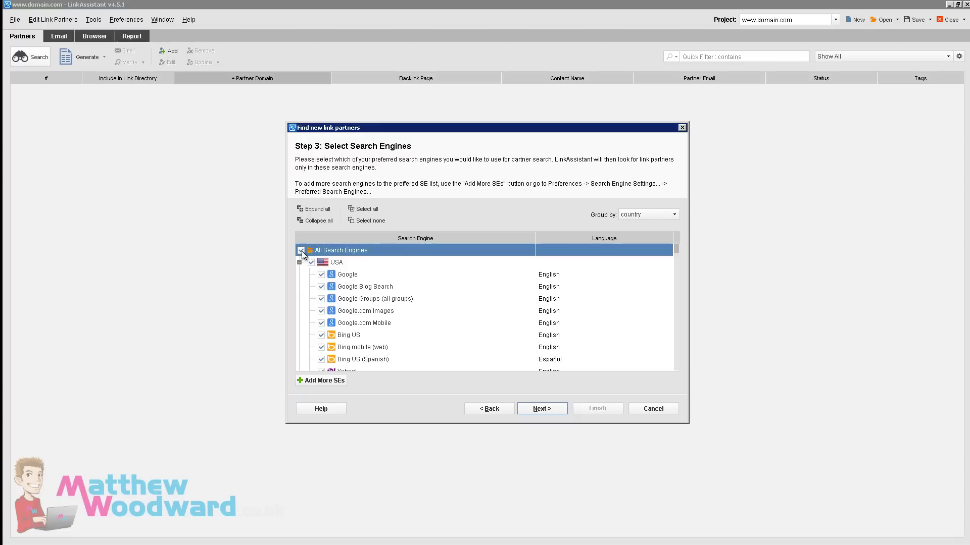
click(321, 275)
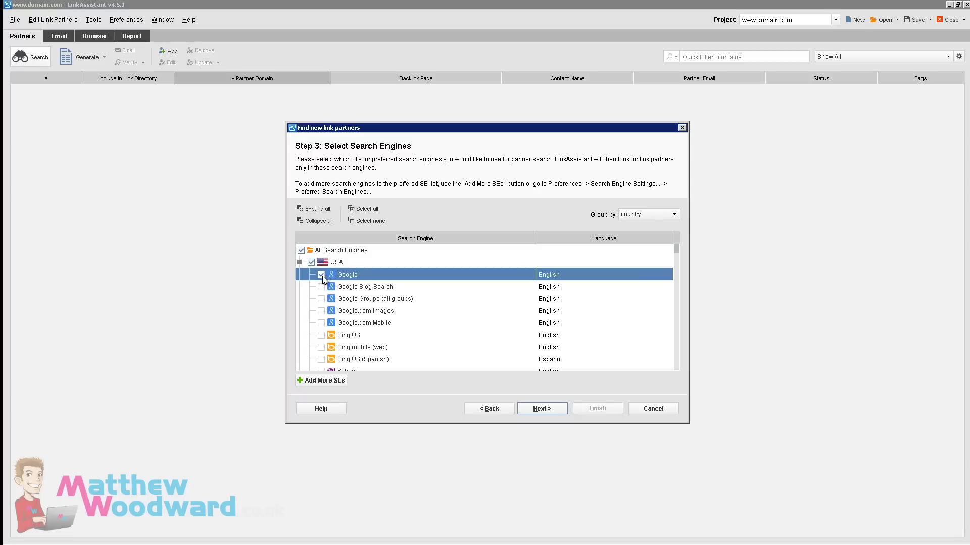
click(552, 410)
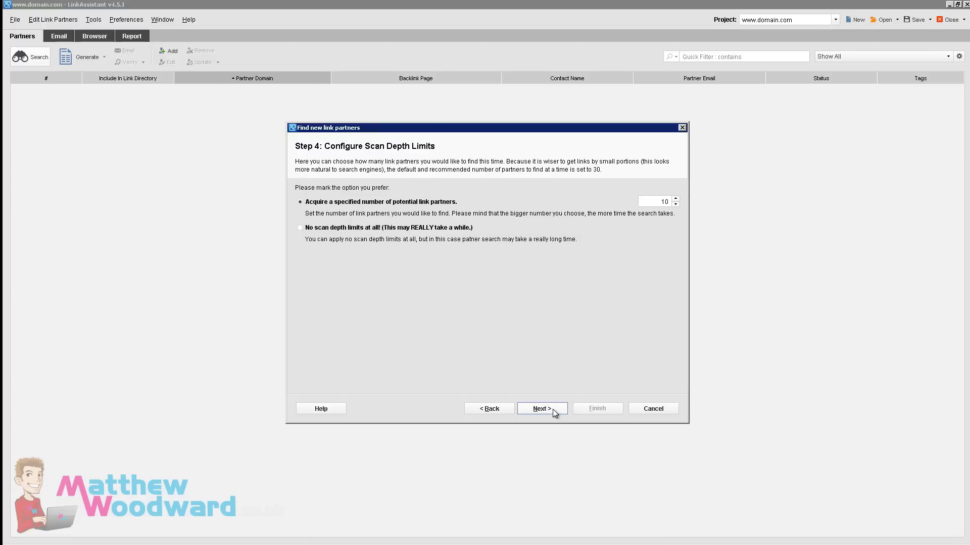
- Keep the 10-partner limit, skip the Interested Partners filter, and collect complete URLs
click(353, 228)
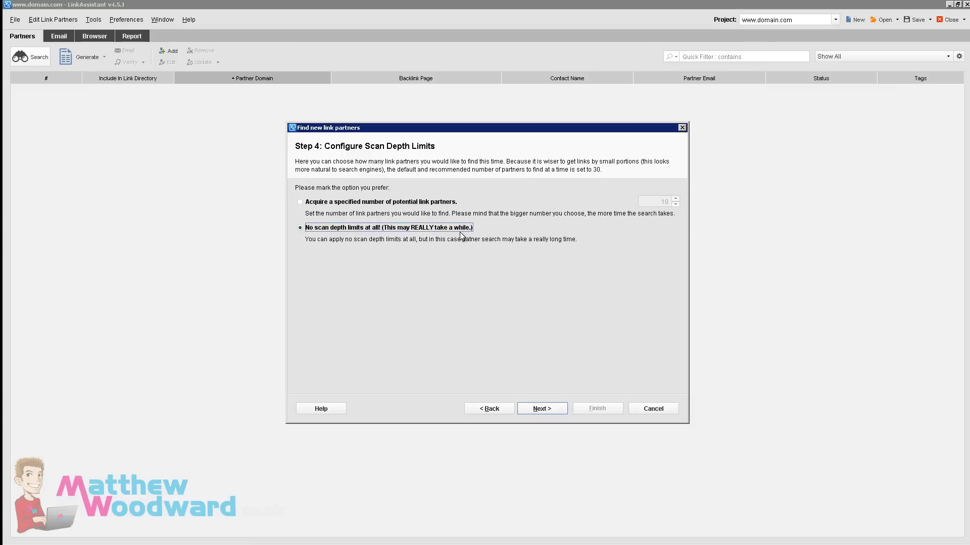
click(356, 204)
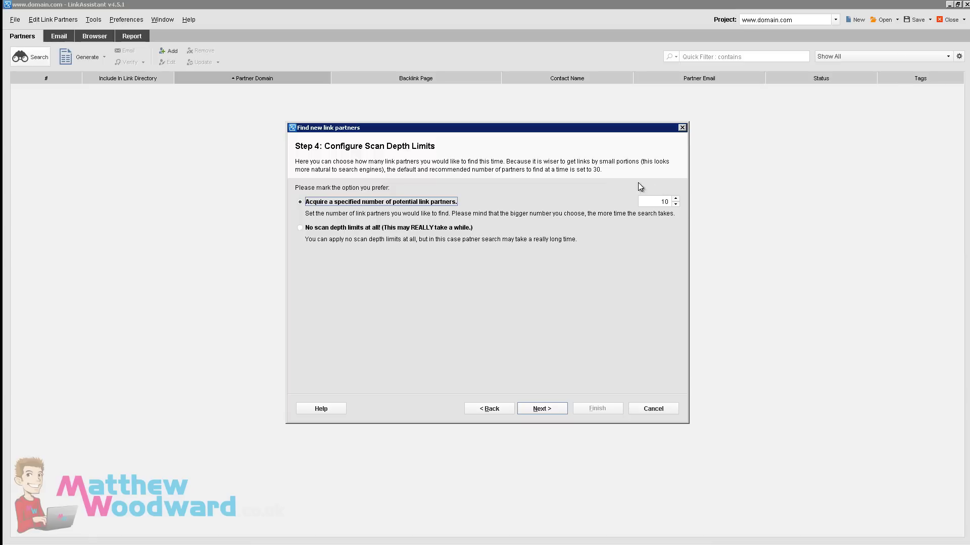
click(544, 408)
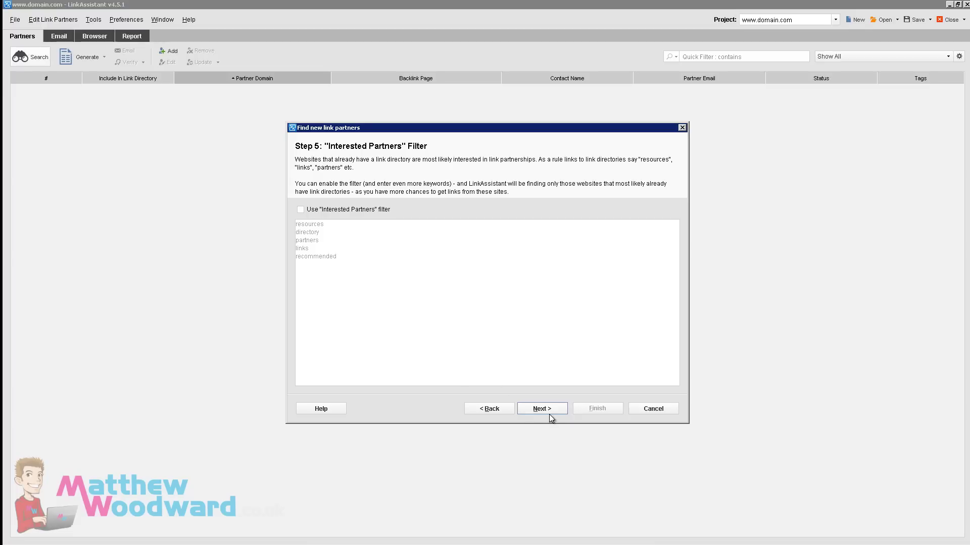
click(549, 411)
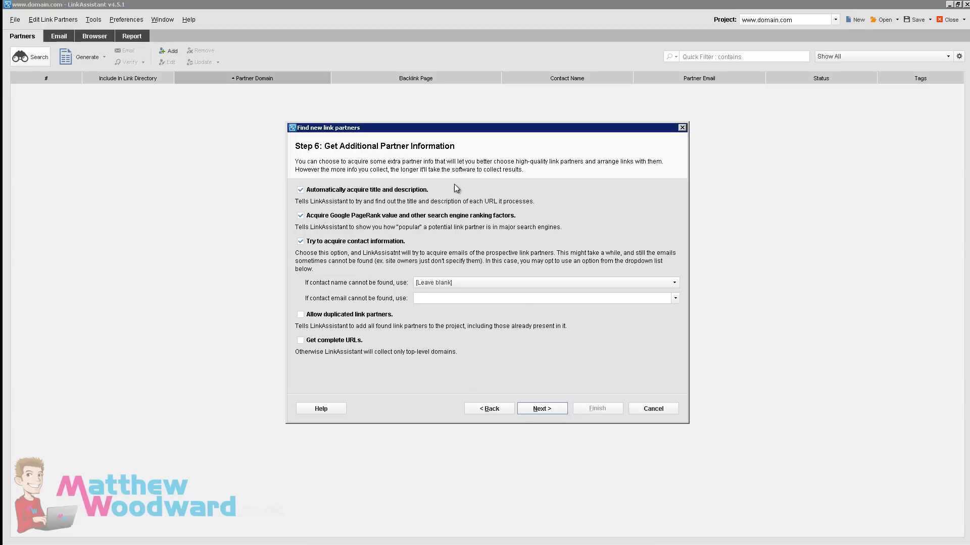
click(300, 340)
click(537, 409)
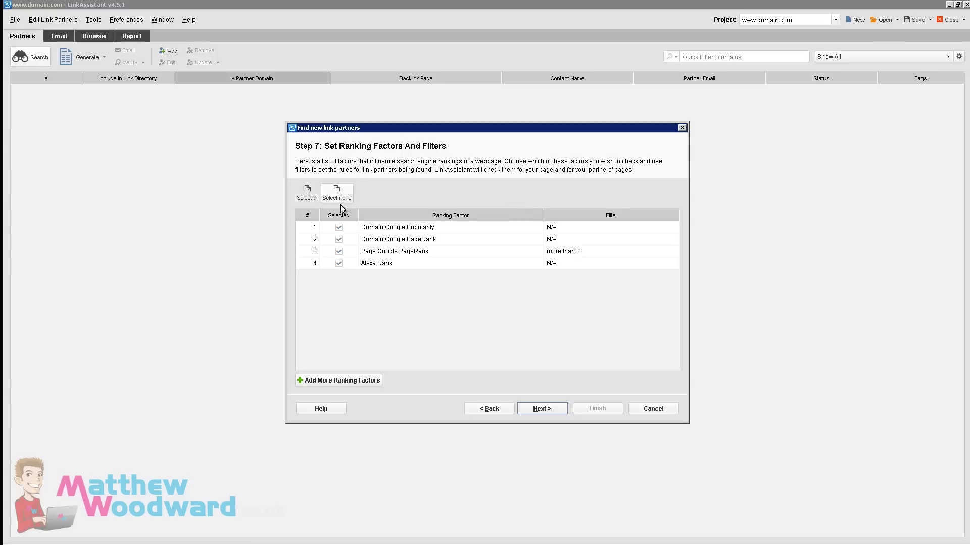
- Review the full list of available ranking factors without changing anything
click(333, 383)
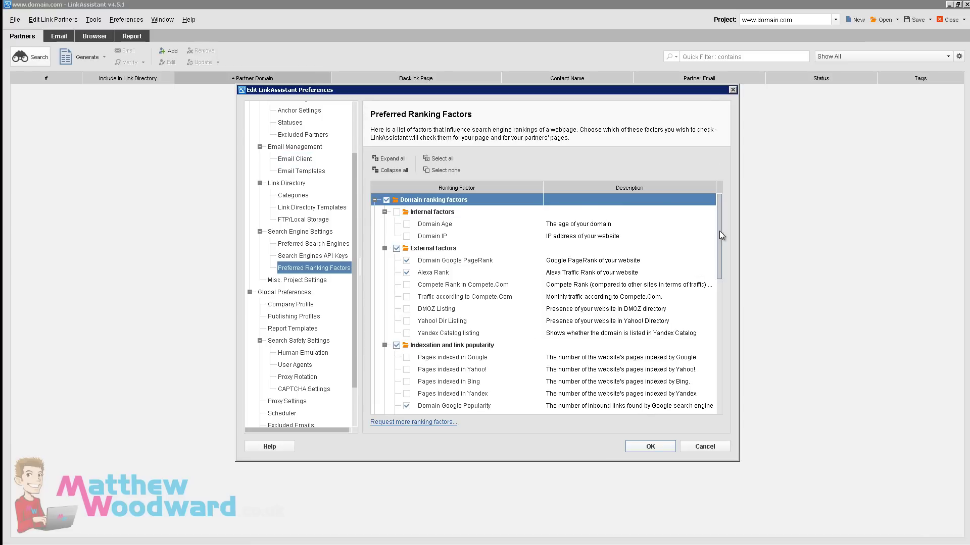
drag(719, 233, 704, 387)
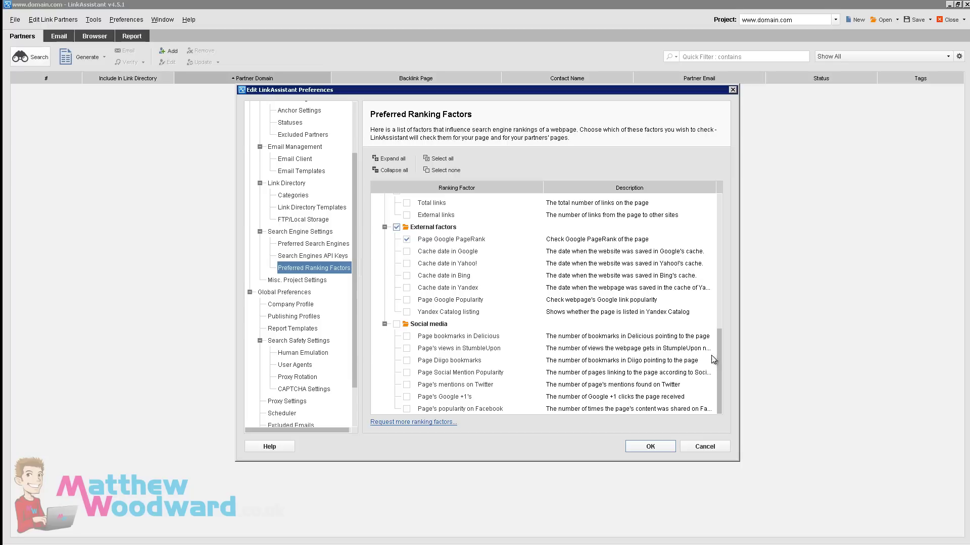
drag(720, 350, 726, 202)
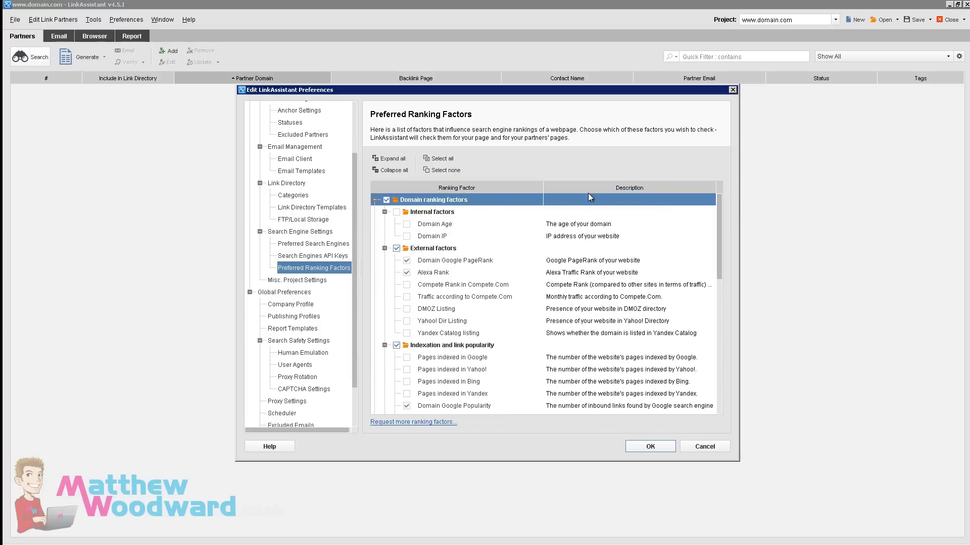
click(702, 446)
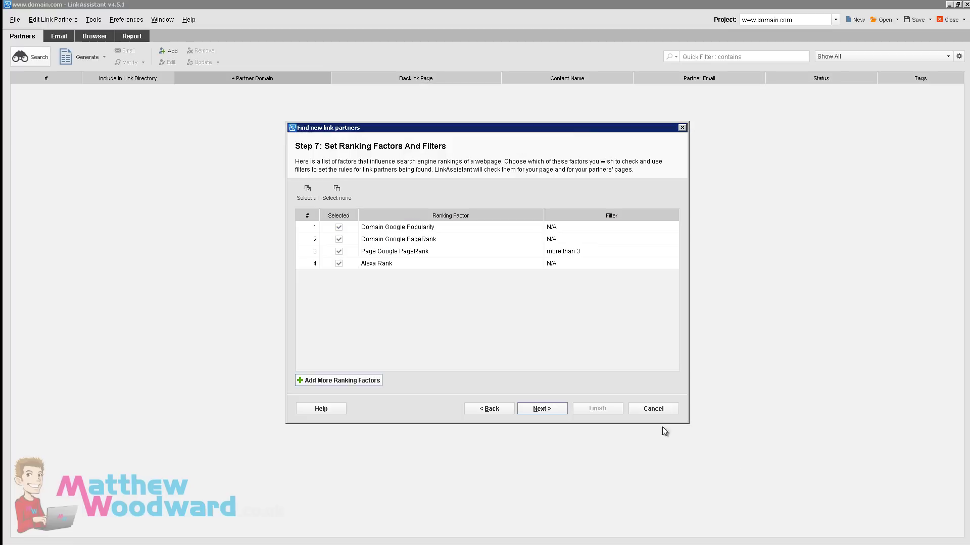
- Untick Domain Google Popularity and Page Google PageRank, then run the partner search
click(338, 227)
click(378, 244)
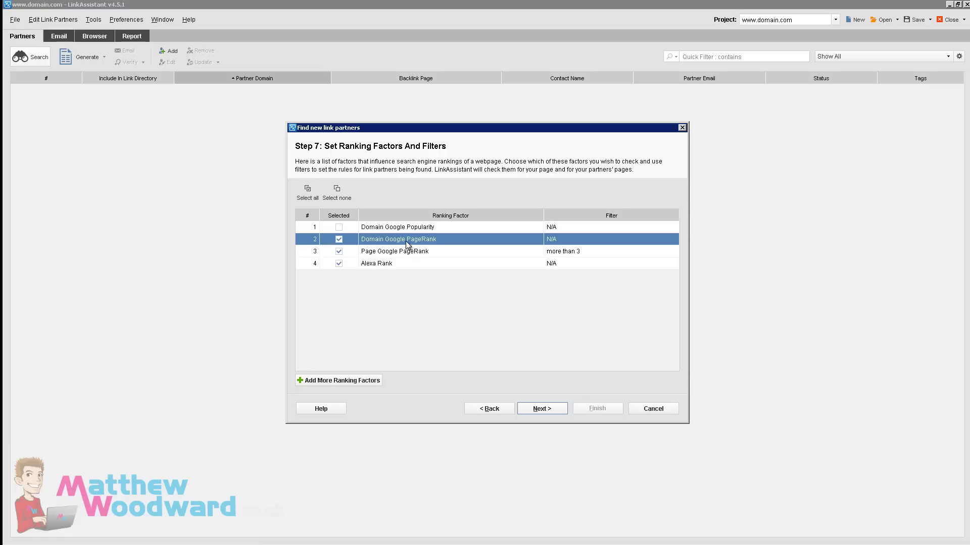
click(339, 251)
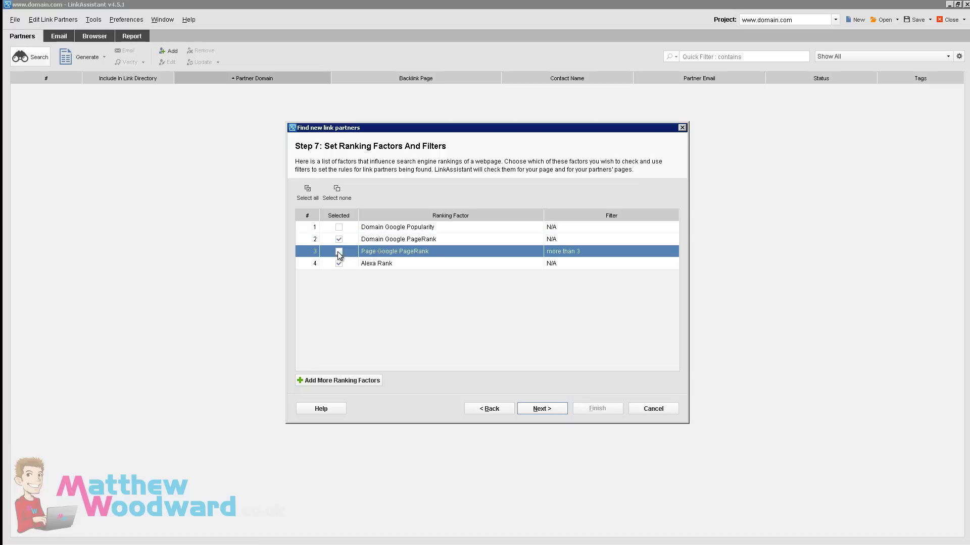
click(381, 263)
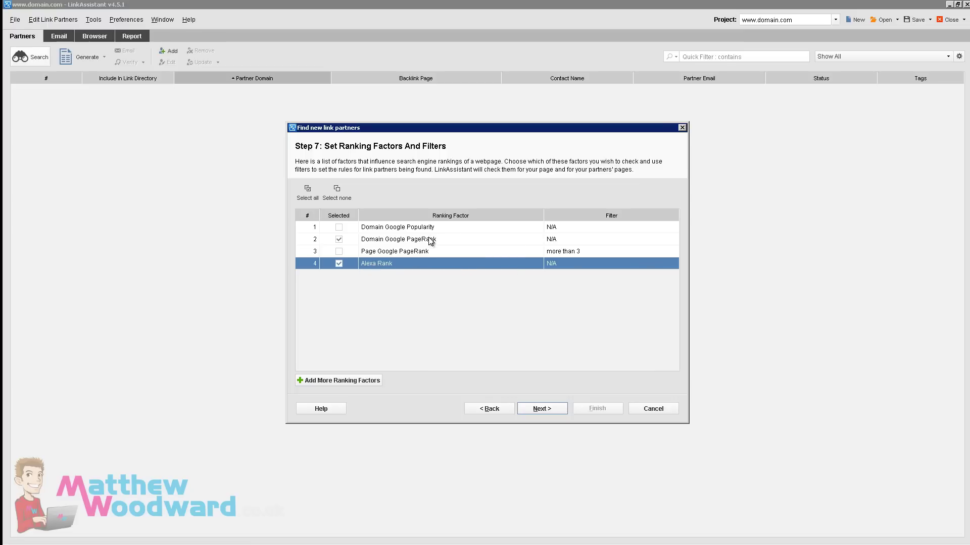
click(378, 240)
click(380, 265)
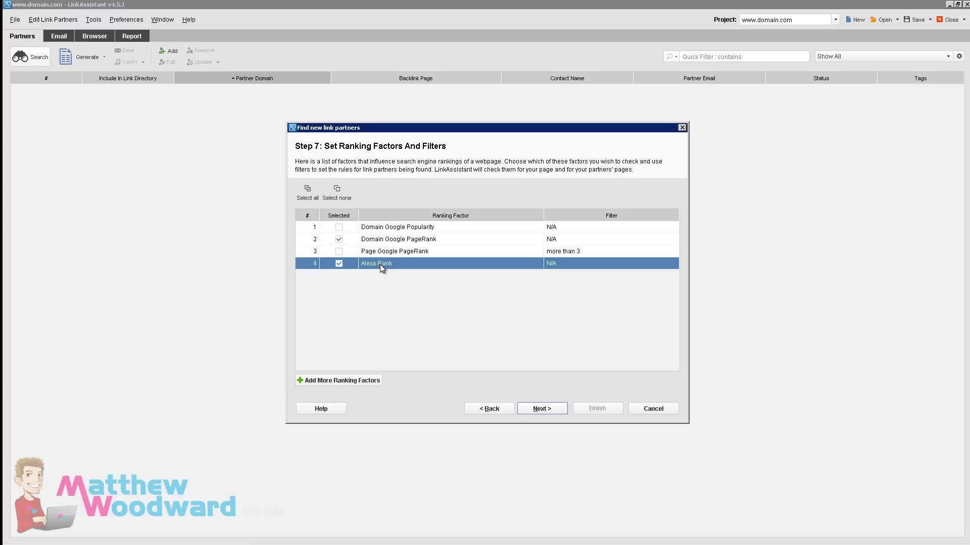
click(538, 409)
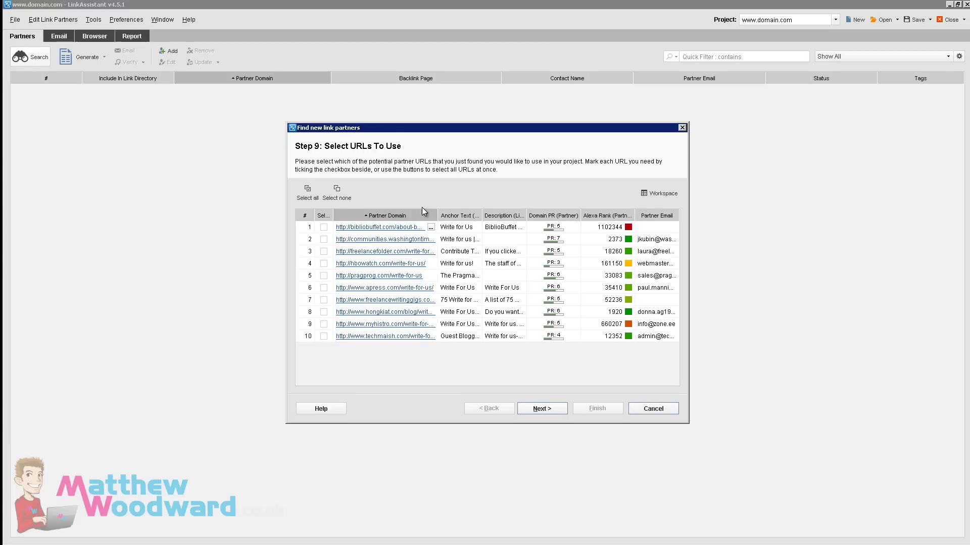
- Select all ten found URLs and add them with status 'Send link request mail'
click(303, 189)
click(551, 410)
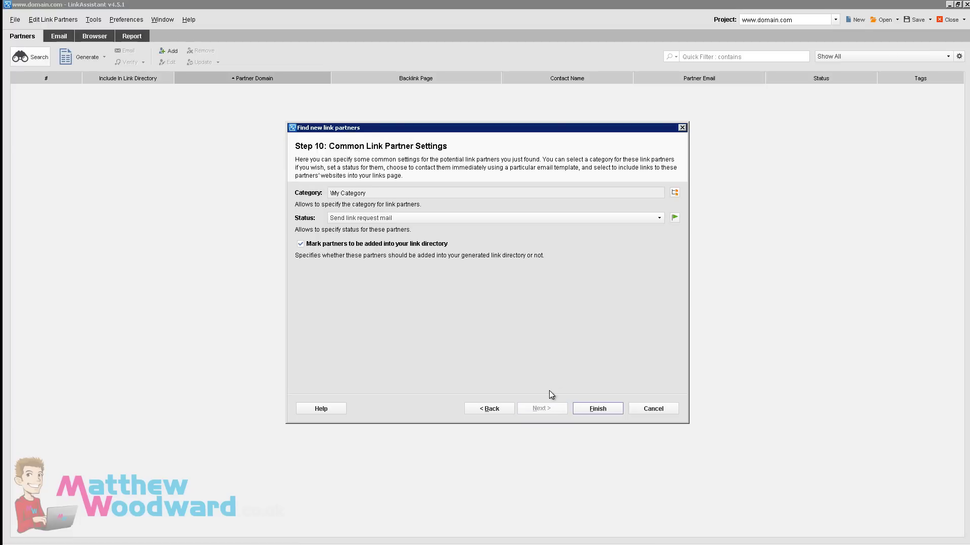
click(591, 407)
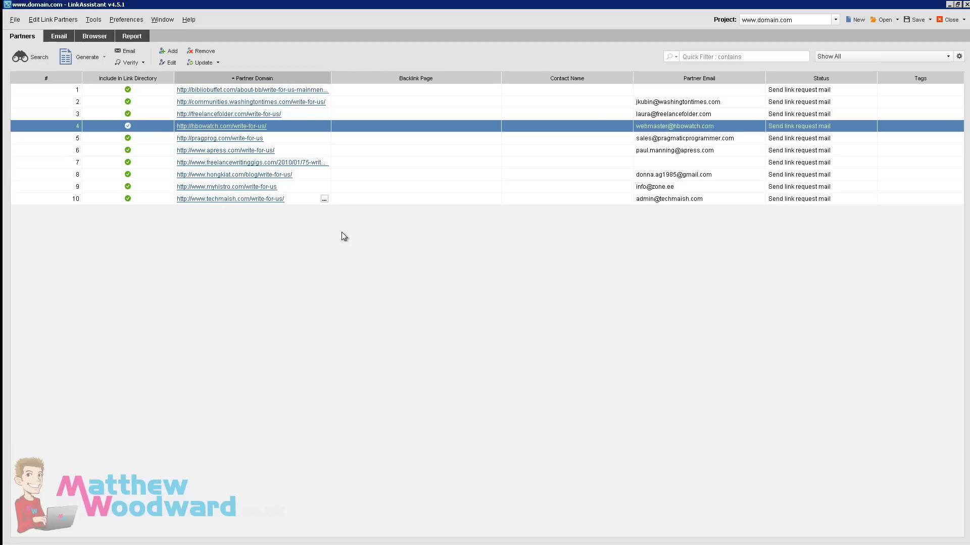
- Add Domain PR (Partner) and Alexa Rank (Partner) columns to the Show All workspace
click(959, 57)
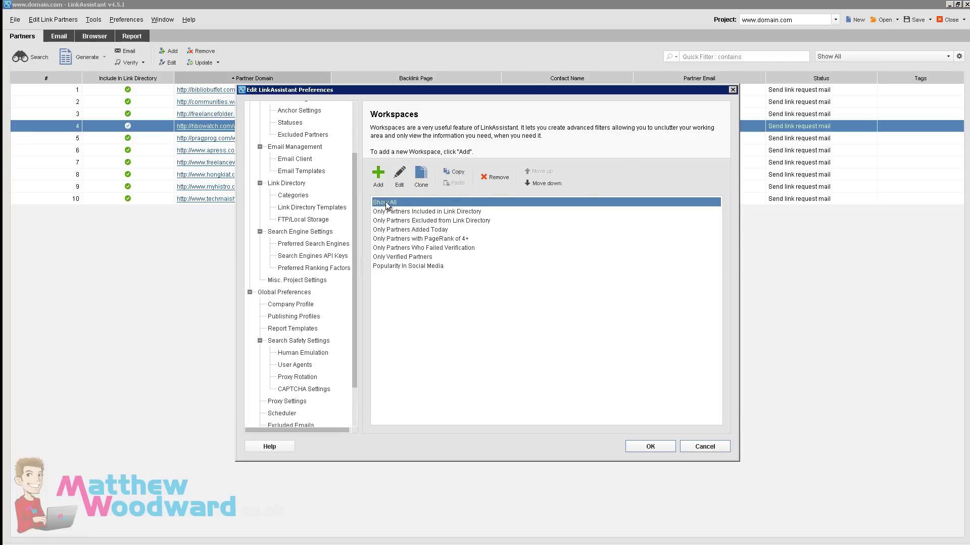
click(399, 177)
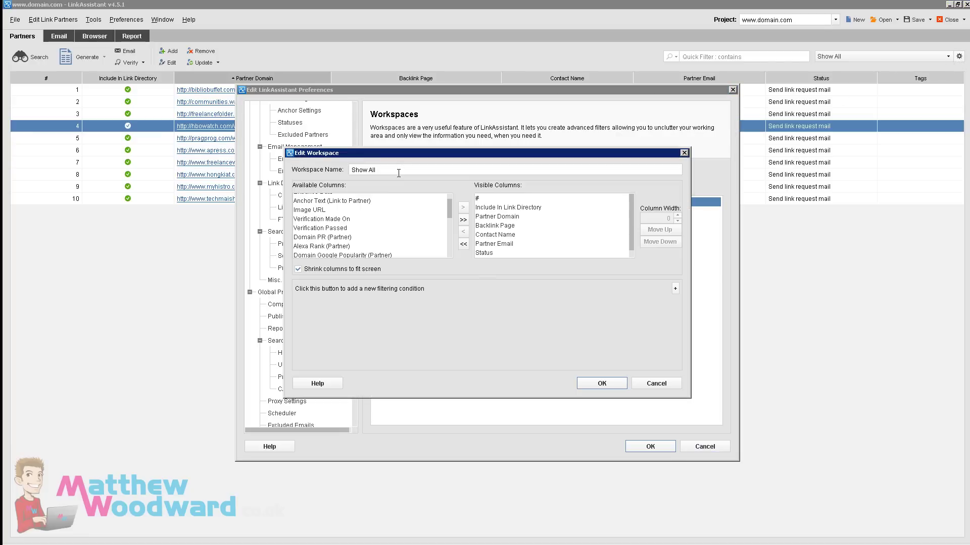
click(340, 237)
click(464, 210)
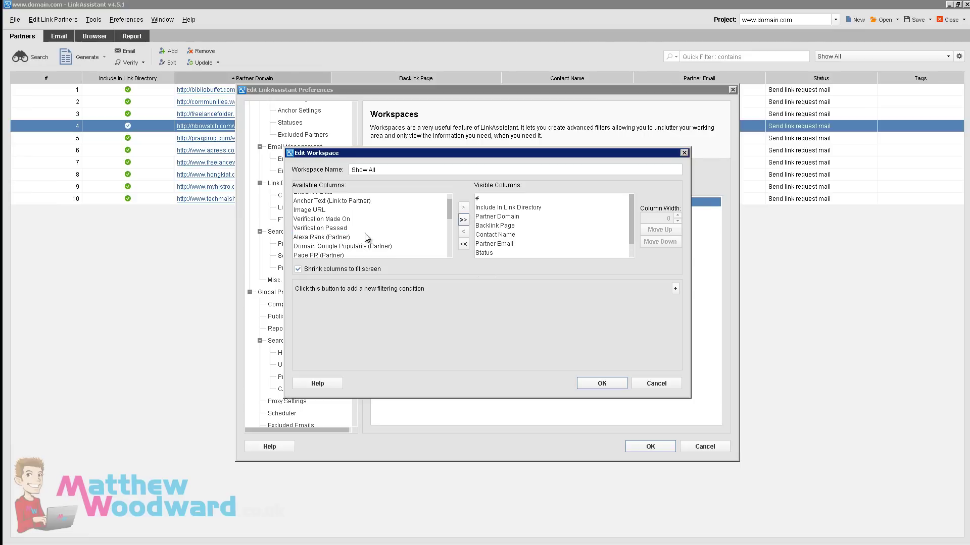
click(465, 207)
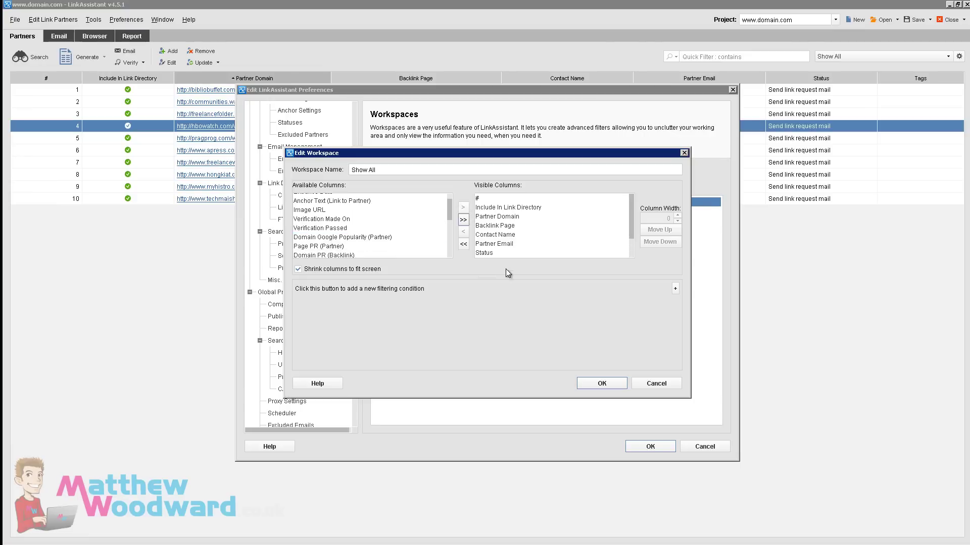
click(598, 387)
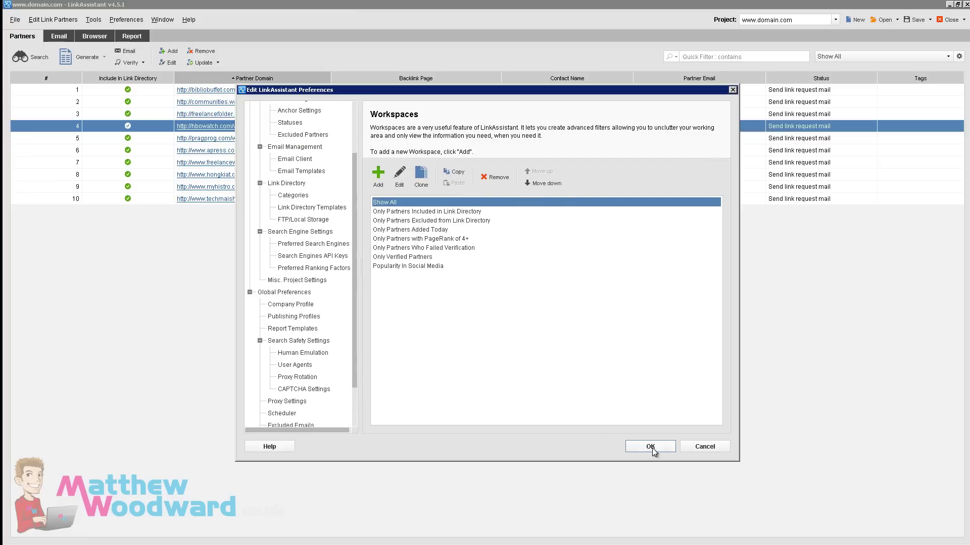
click(651, 447)
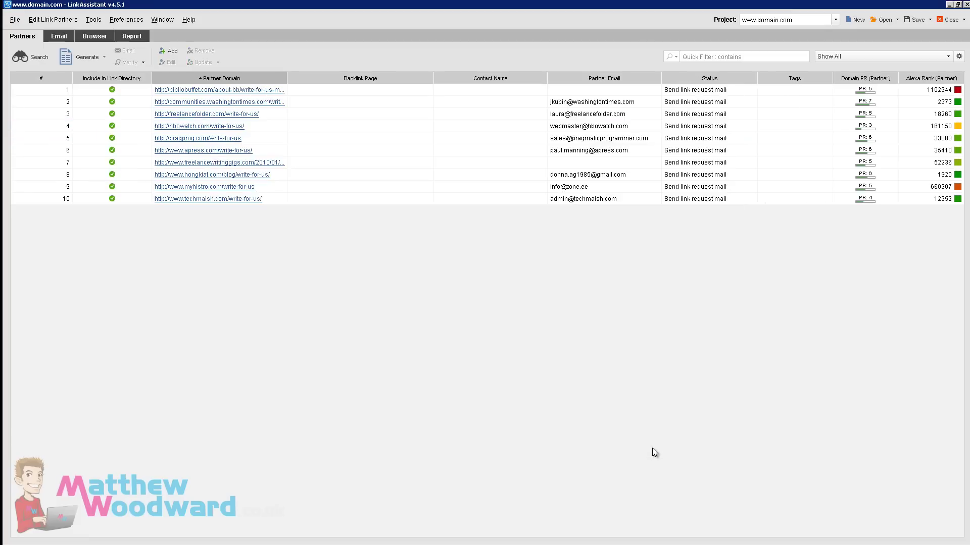
- Sort the partner table by Domain PR, Alexa Rank, and finally Partner Email
click(857, 79)
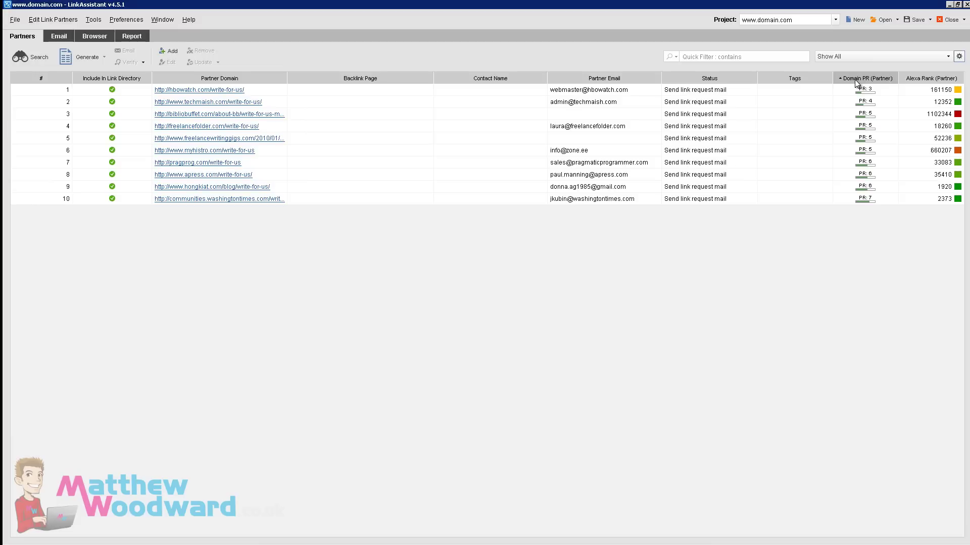
click(855, 80)
click(923, 76)
click(920, 77)
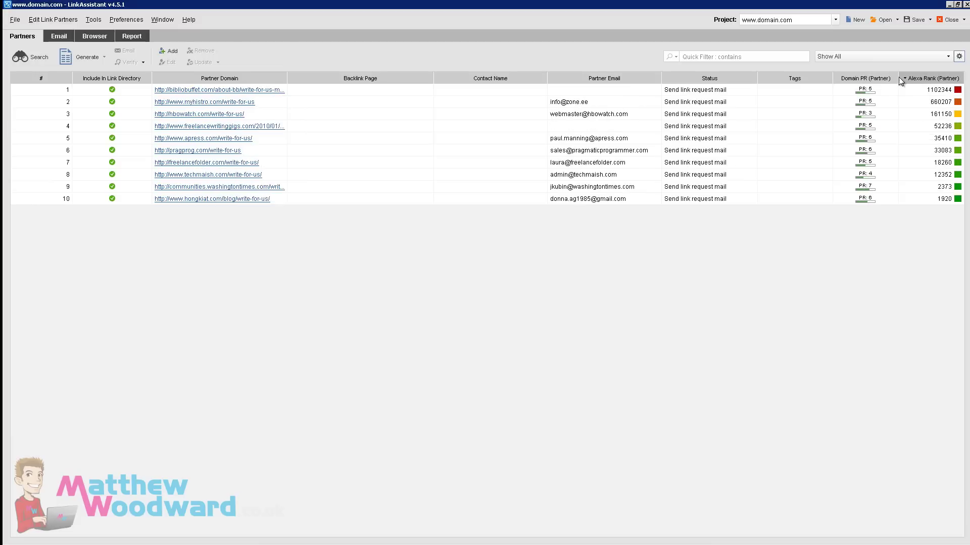
click(865, 77)
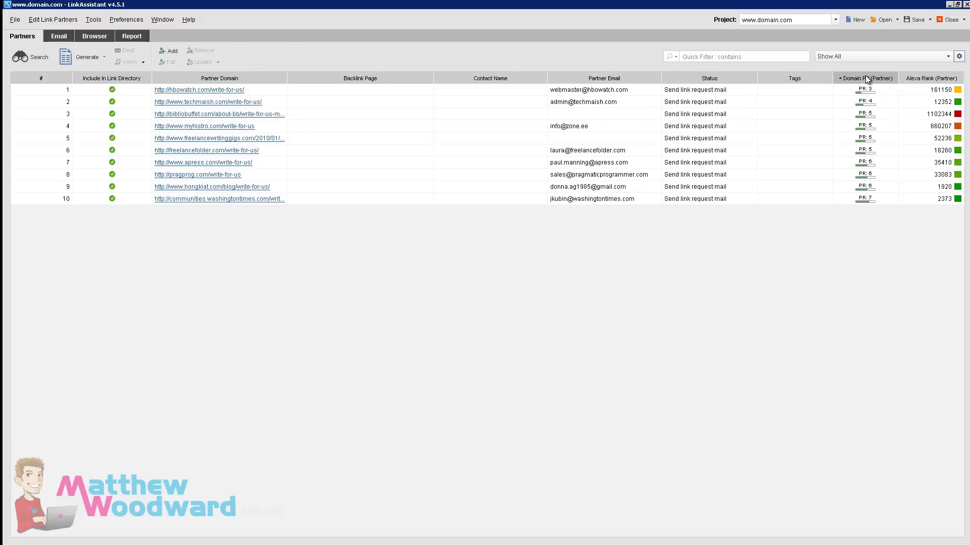
click(618, 79)
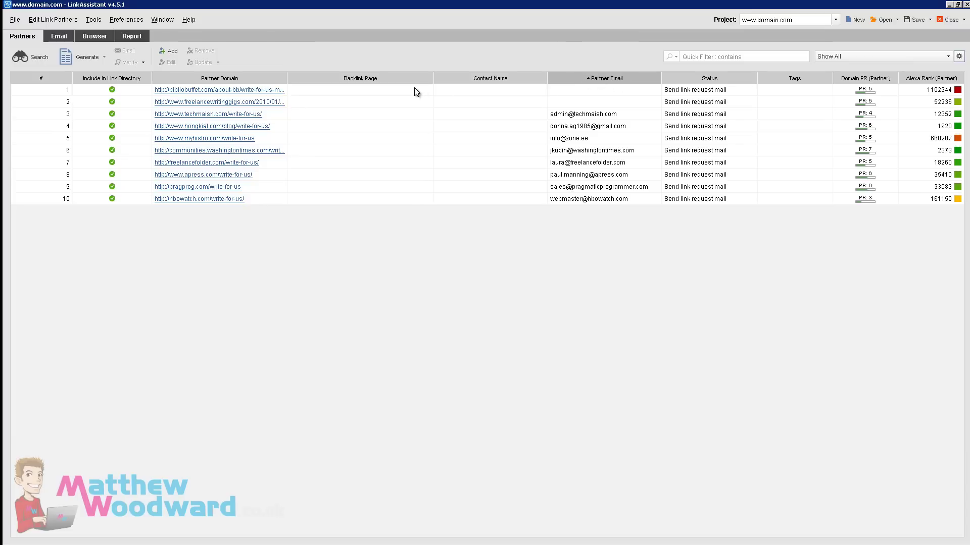
- Delete the two partners that have no e-mail address
click(569, 92)
shift+click(568, 103)
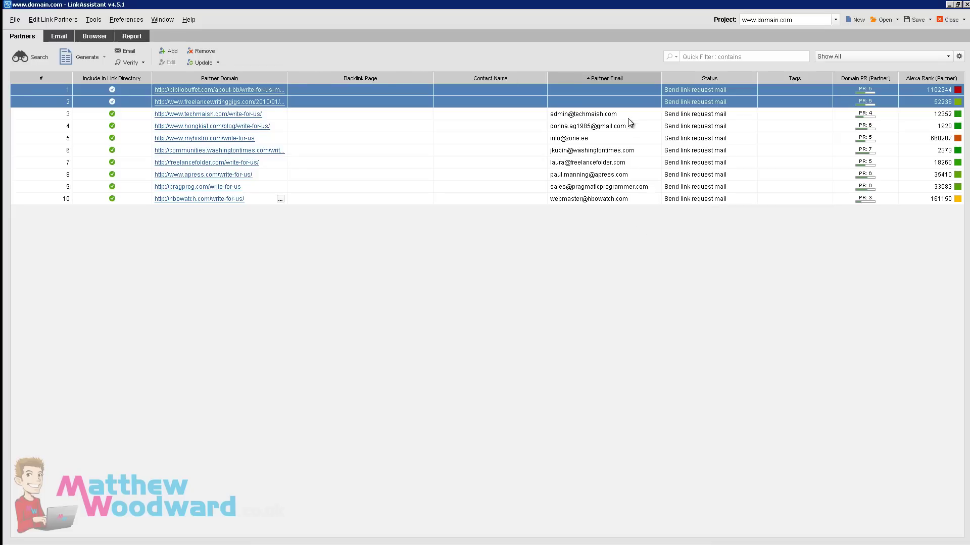
right_click(571, 101)
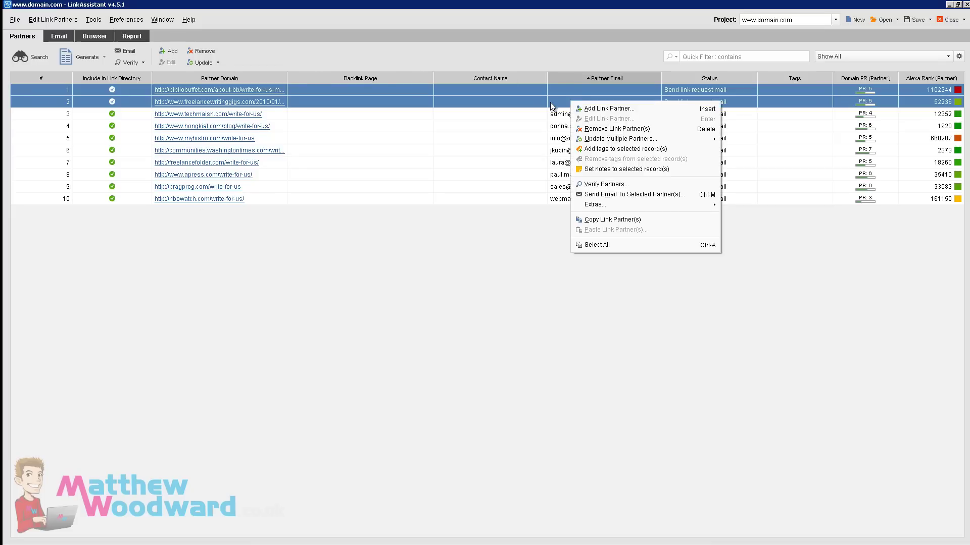
click(605, 129)
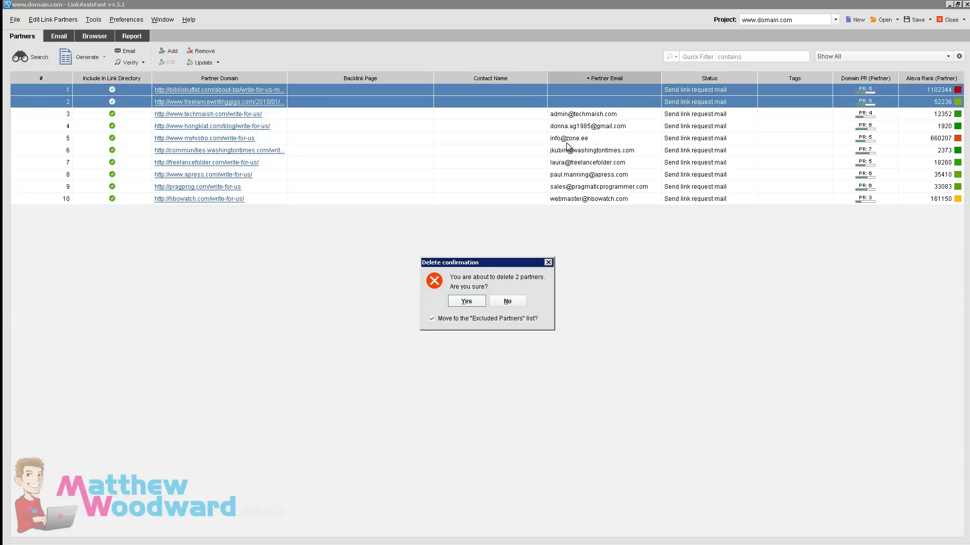
click(472, 302)
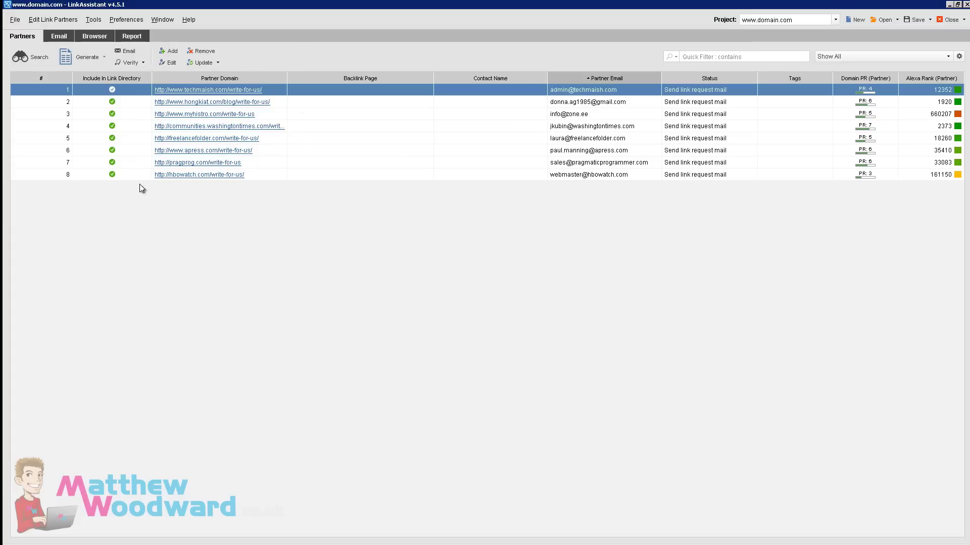
- Open Edit Mail Templates under Email Management and add a blank template
click(131, 20)
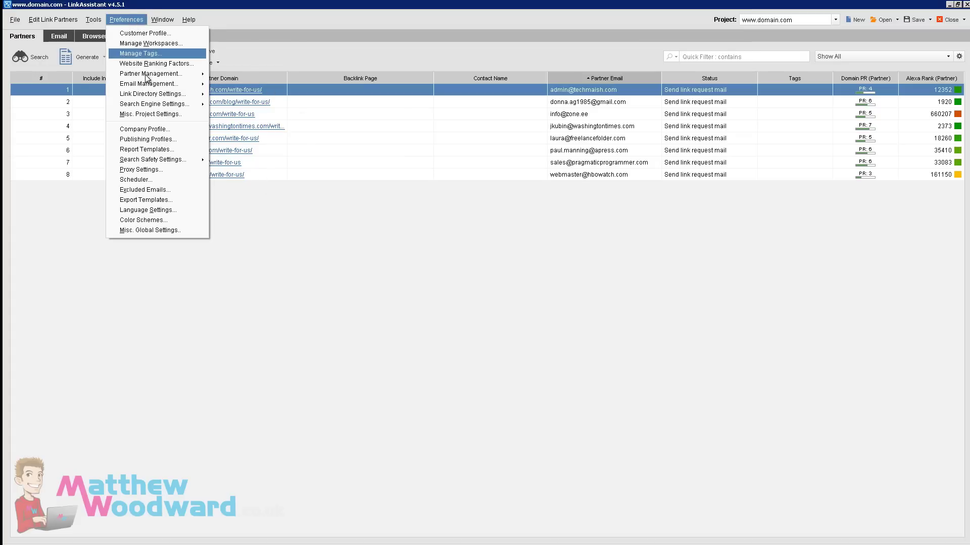
mouse_move(152, 83)
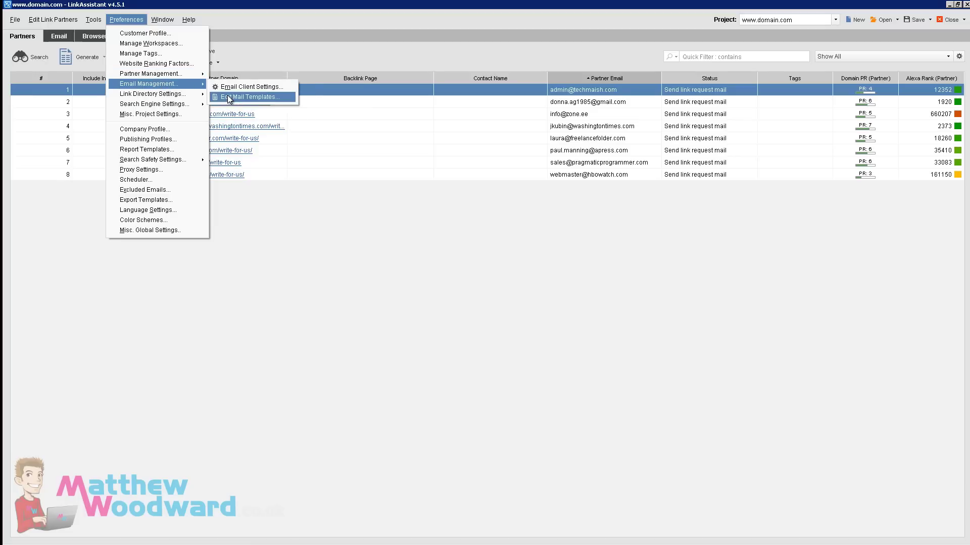
click(230, 97)
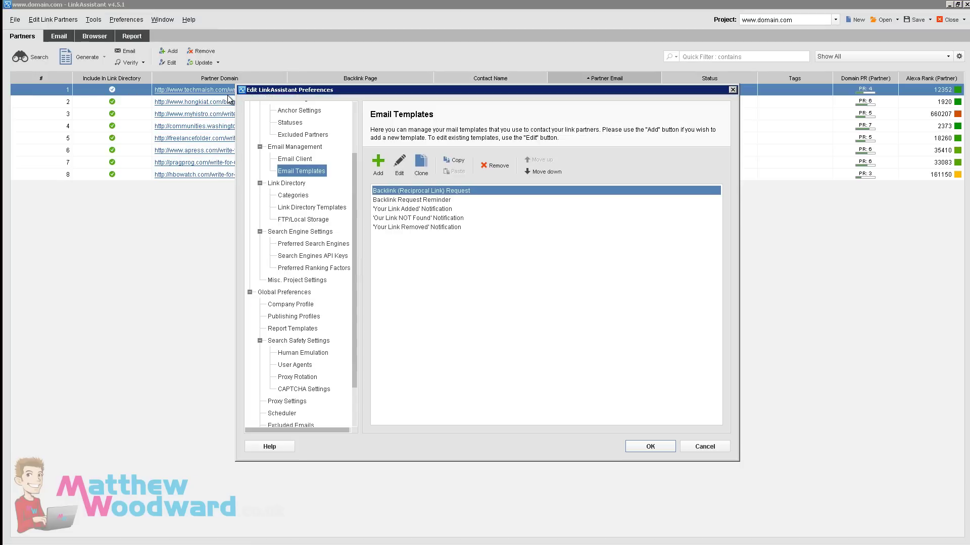
click(387, 168)
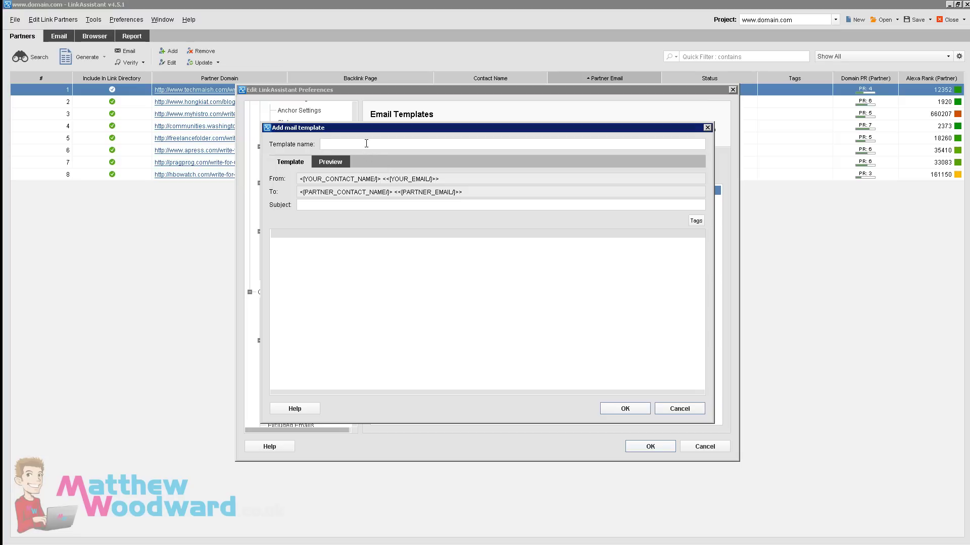
- Name the template and subject 'Guest Post Request' and paste the guest post pitch body
click(366, 144)
text(Guest P)
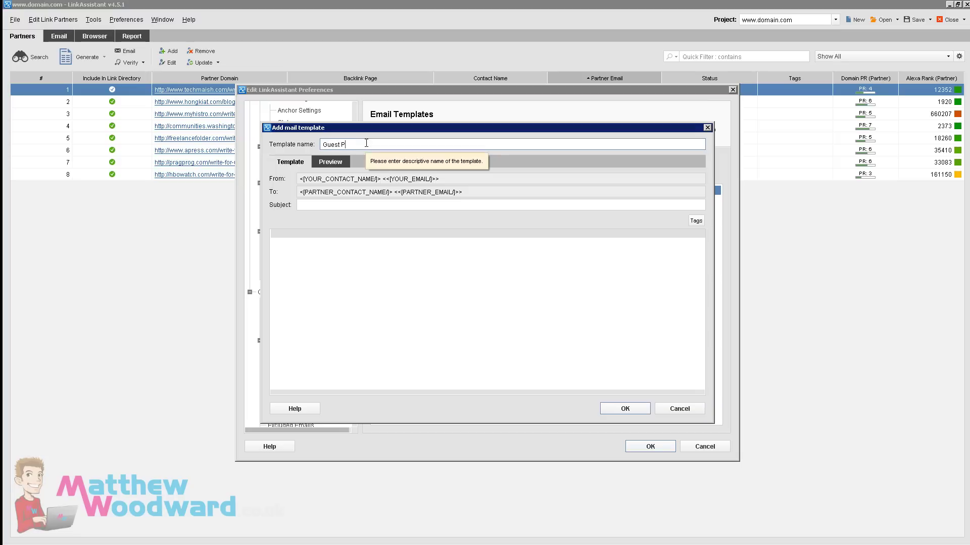
text(ost Request)
click(316, 209)
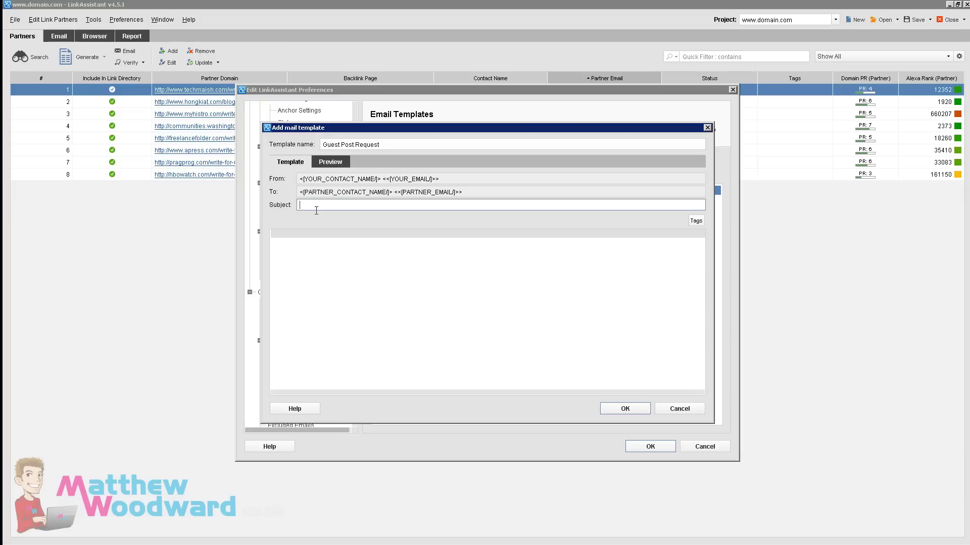
text(Guest Post Request)
click(308, 233)
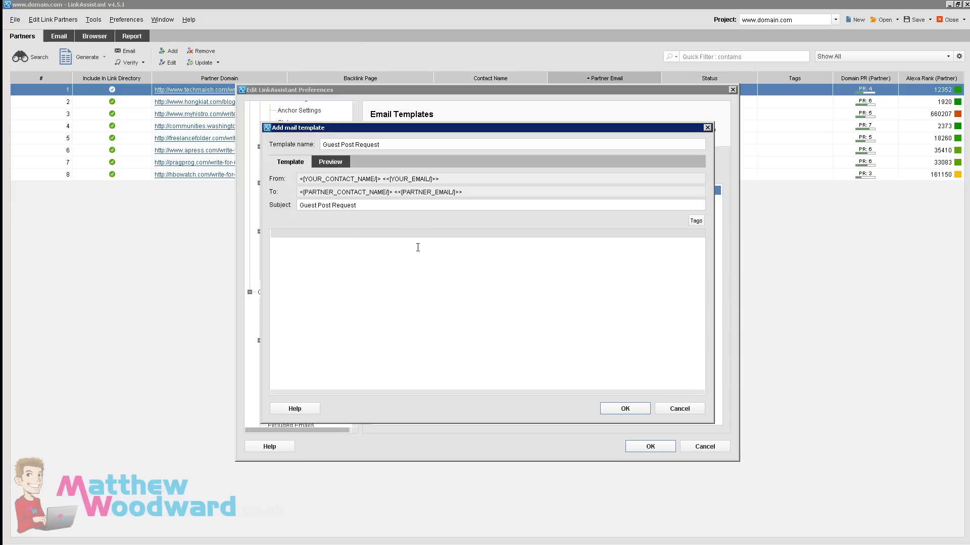
key(ctrl+v)
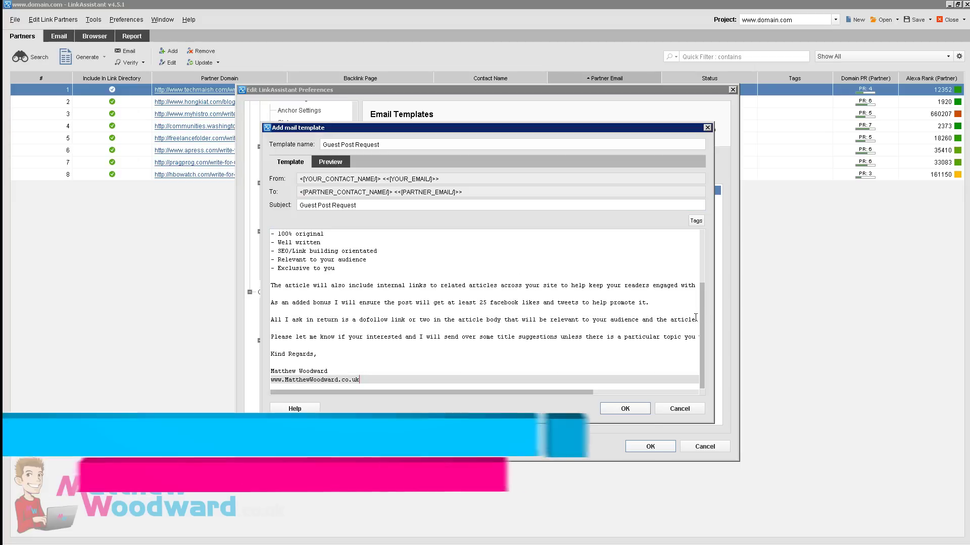
drag(702, 303, 704, 237)
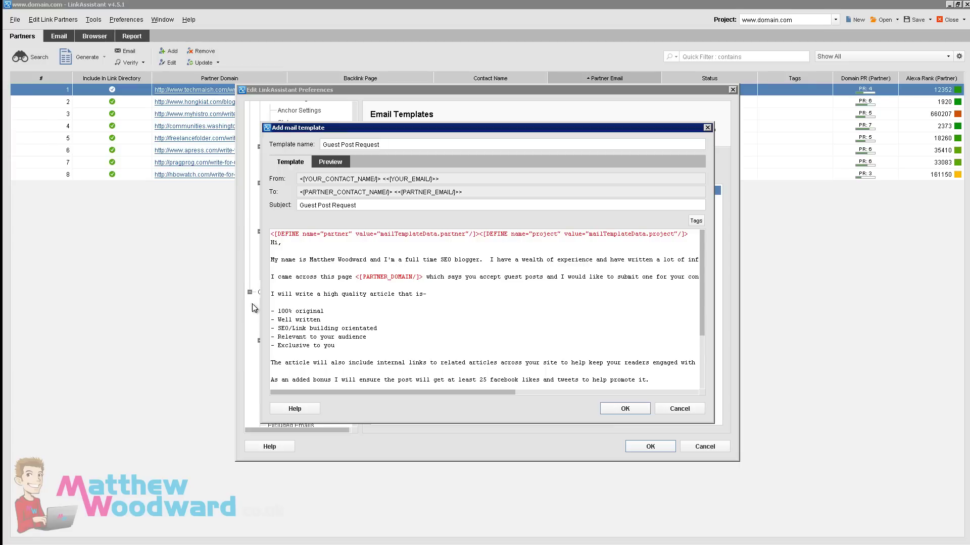
- Review the body's quality bullet points and the added bonus sentence
click(382, 316)
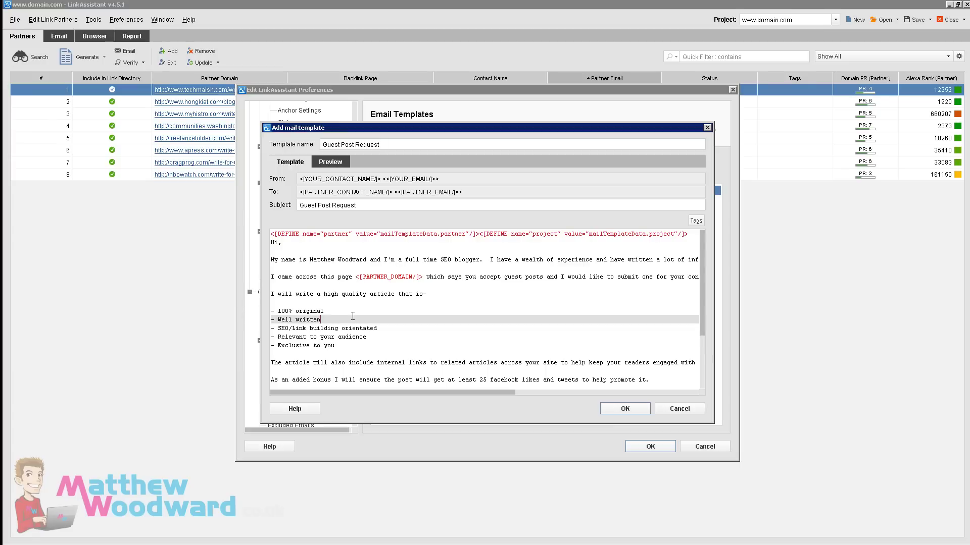
click(341, 312)
click(340, 322)
click(399, 331)
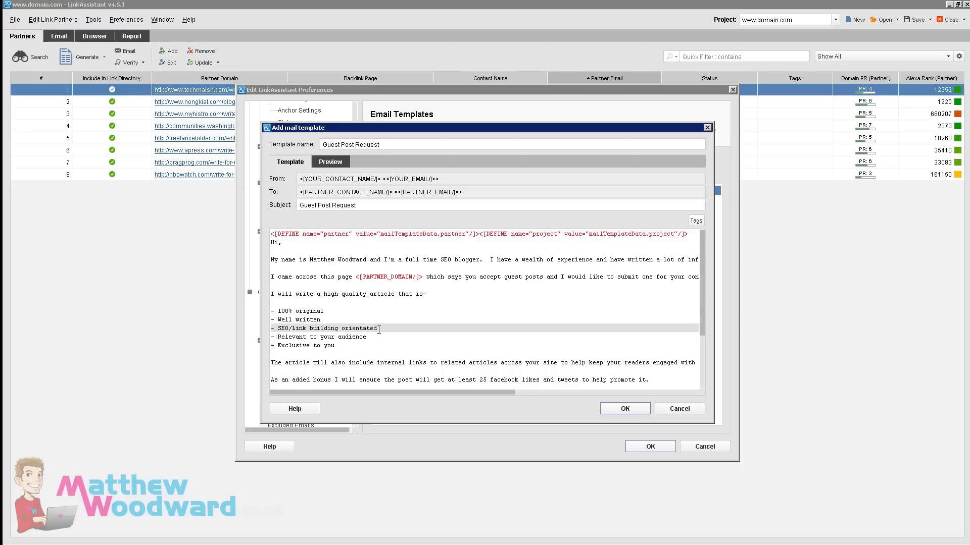
click(381, 337)
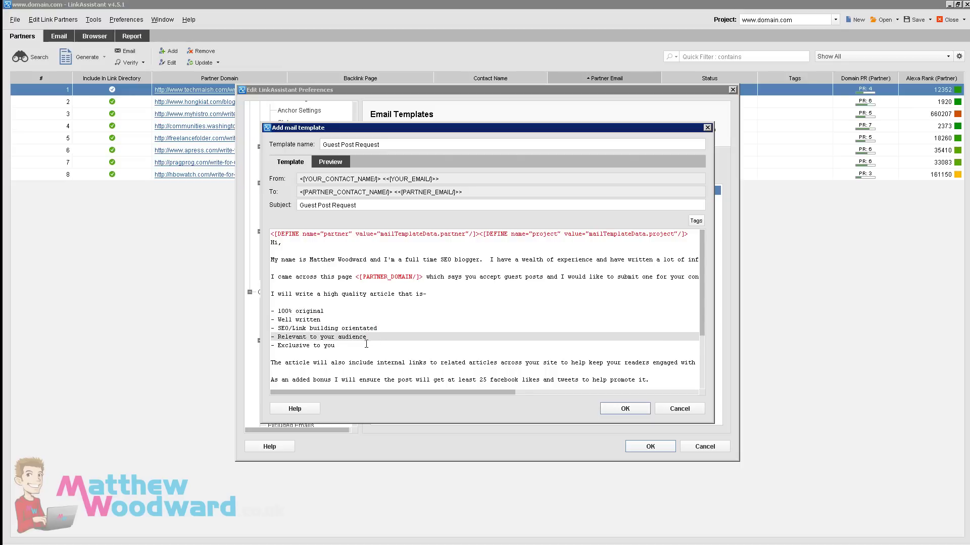
click(358, 347)
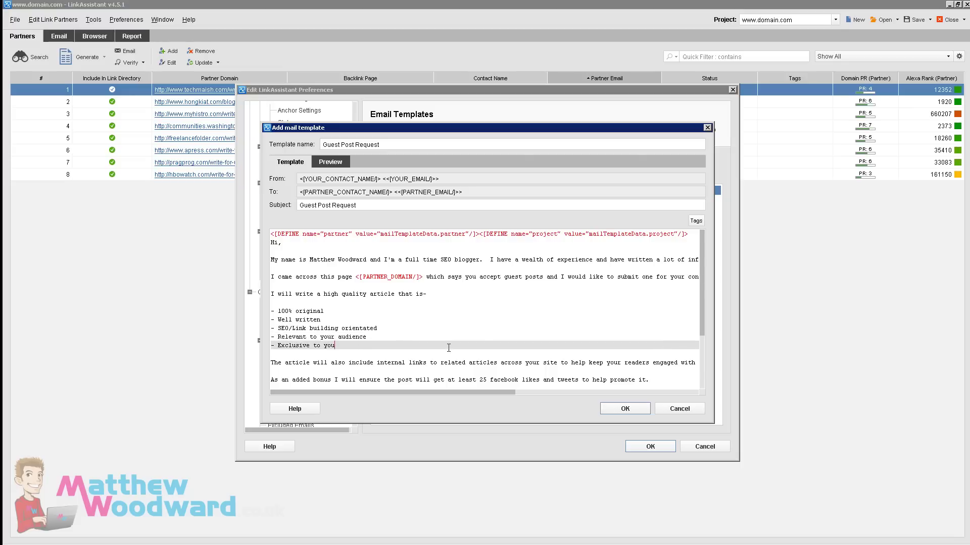
drag(704, 251, 700, 286)
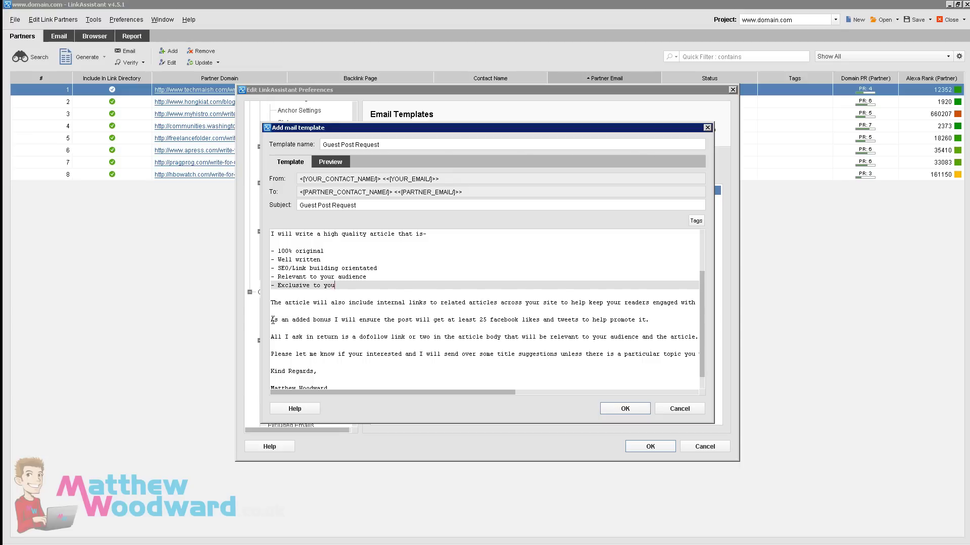
drag(273, 320, 651, 319)
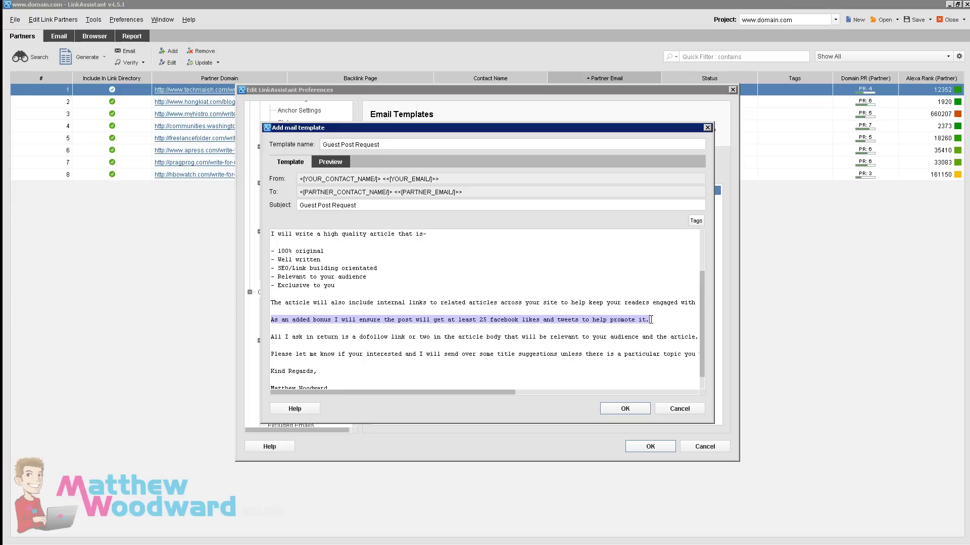
drag(651, 319, 263, 319)
drag(271, 319, 666, 321)
click(665, 322)
- Check the end of the e-mail body and save the Guest Post Request template
drag(705, 291, 703, 237)
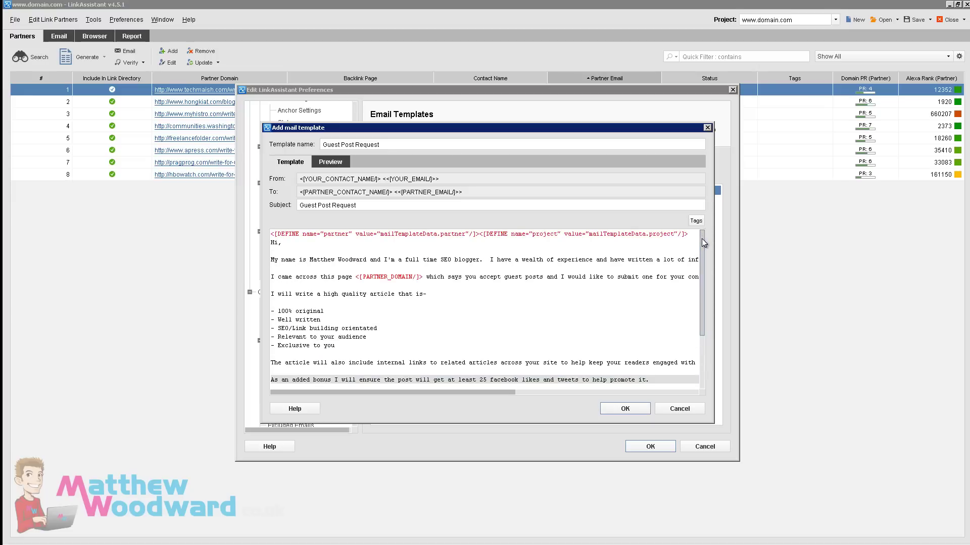
click(699, 349)
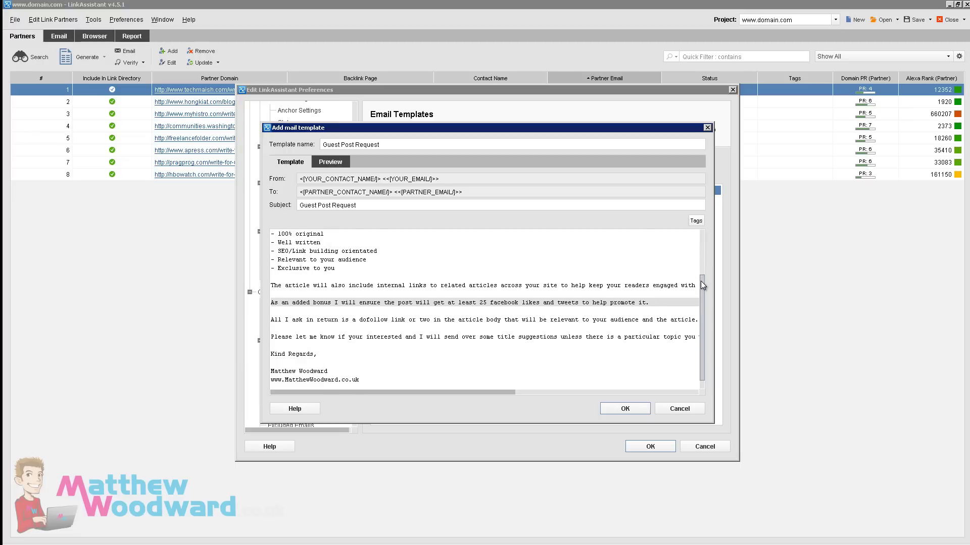
drag(701, 281, 701, 232)
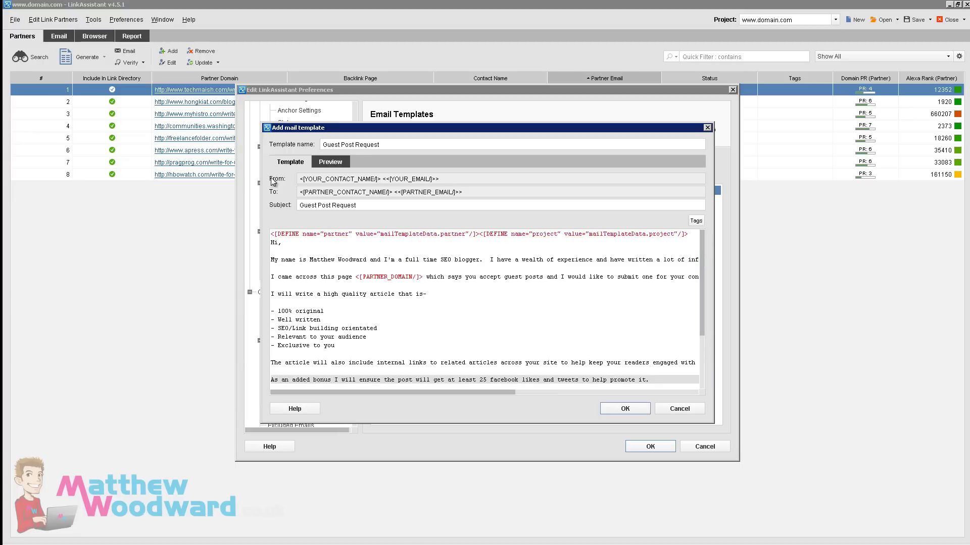
click(624, 408)
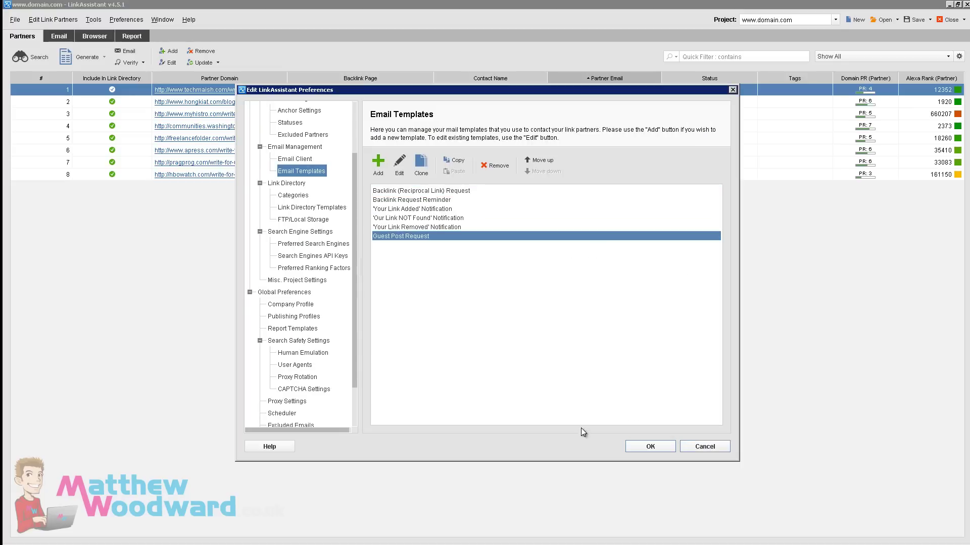
- Close the preferences and bring up the context menu for the techmaish partner row
click(646, 447)
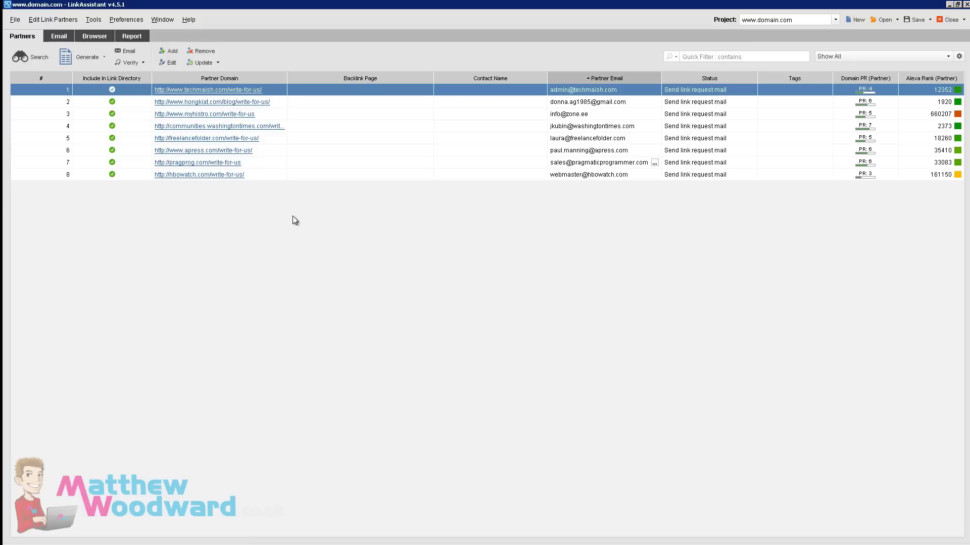
mouse_move(48, 537)
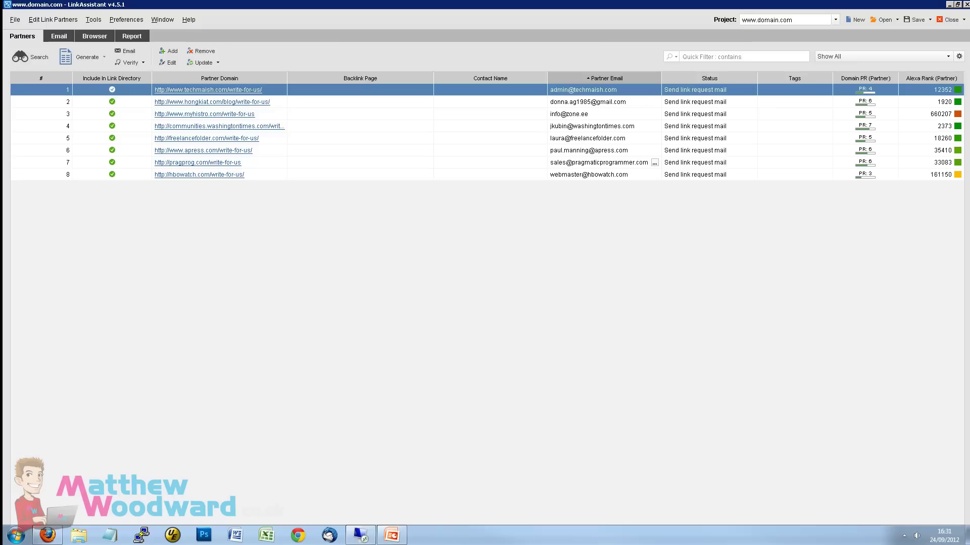
right_click(314, 90)
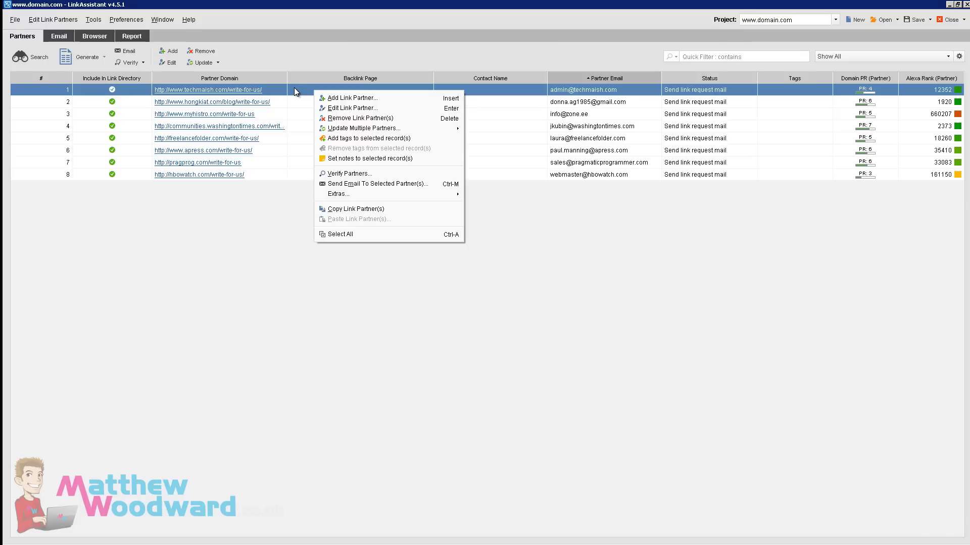
- Replace techmaish's Partner Email with the pasted test Hotmail address, save, then select all partners
click(350, 108)
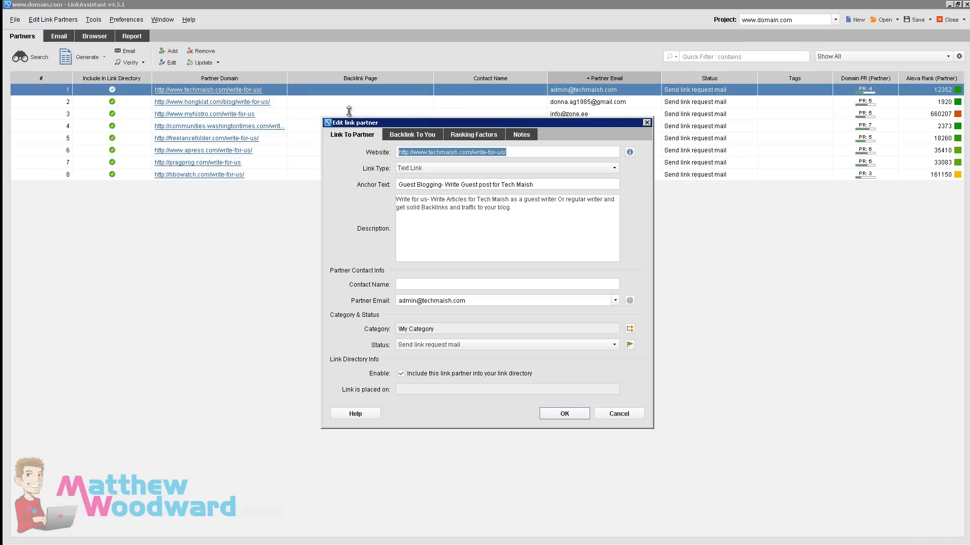
click(484, 300)
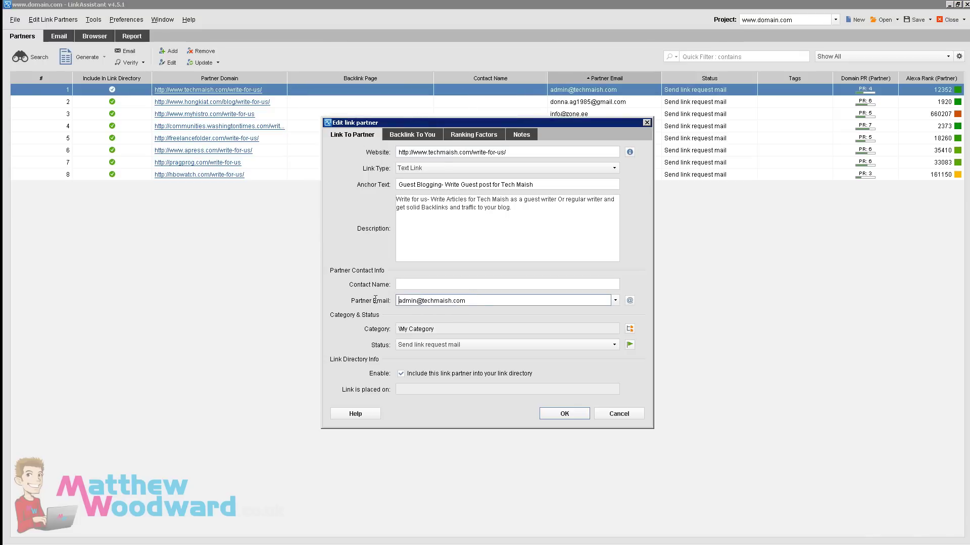
triple_click(497, 300)
key(ctrl+v)
click(564, 414)
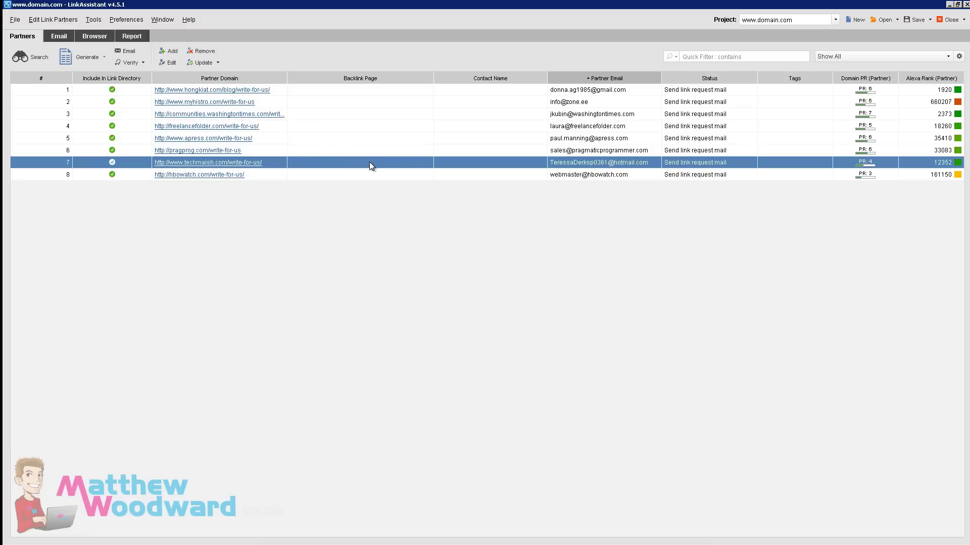
key(ctrl+a)
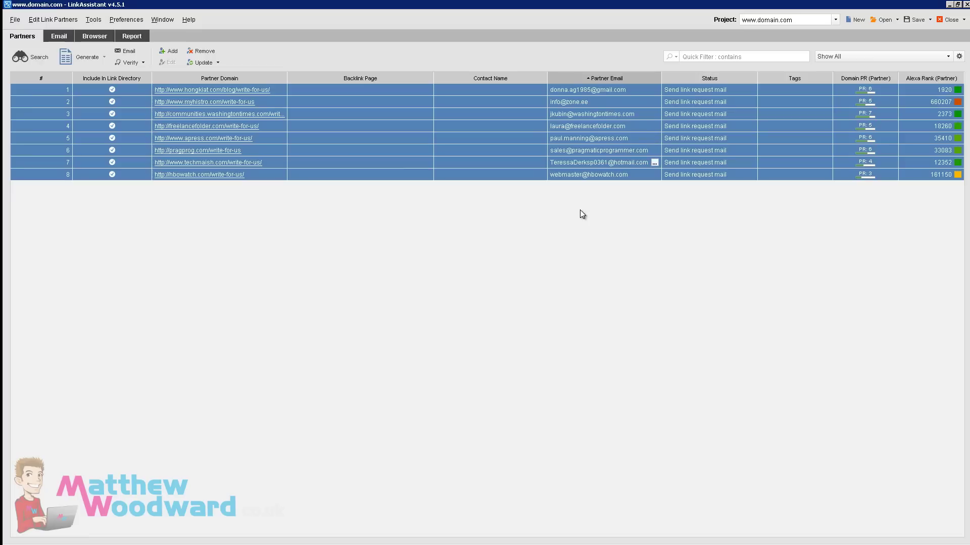
- Send techmaish an email using the Guest Post Request template, confirming sending 1 message now
click(326, 161)
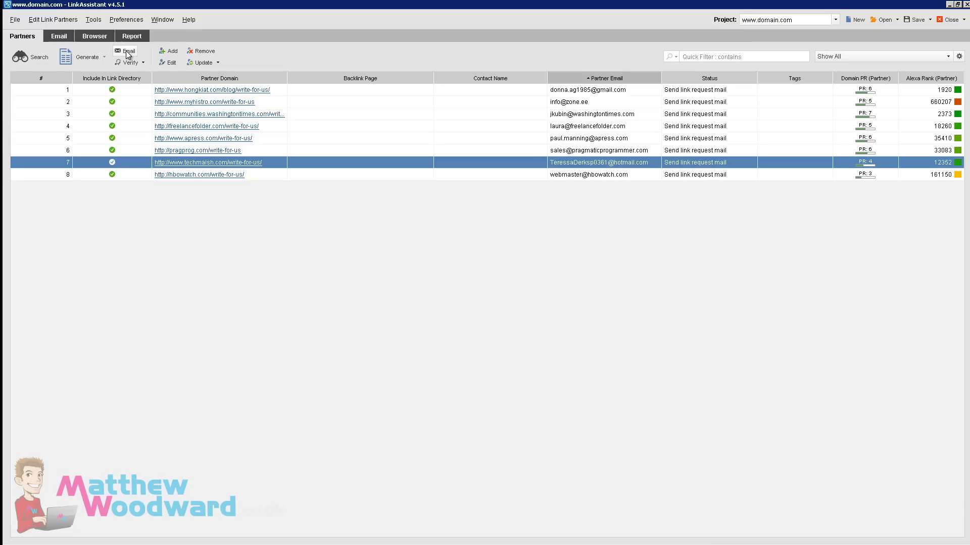
click(128, 52)
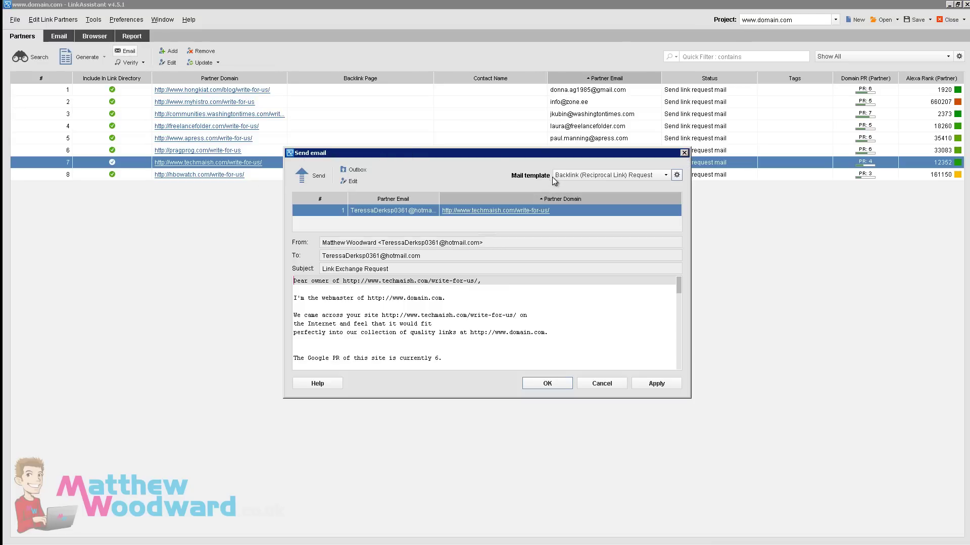
click(603, 177)
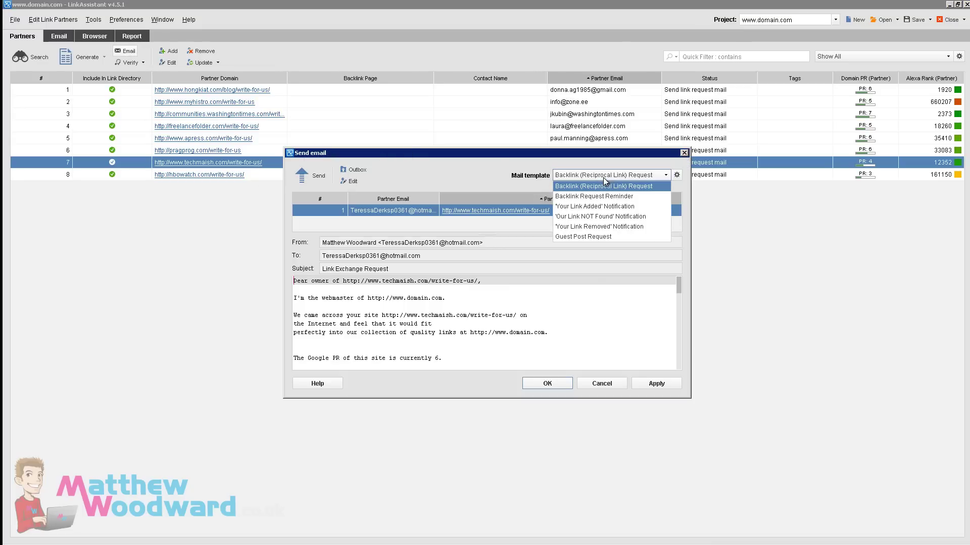
click(574, 237)
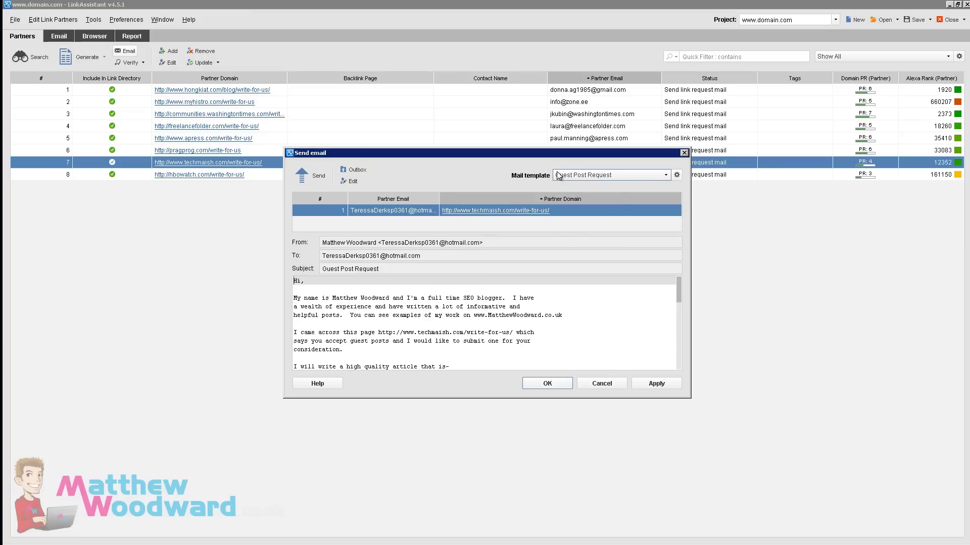
click(318, 177)
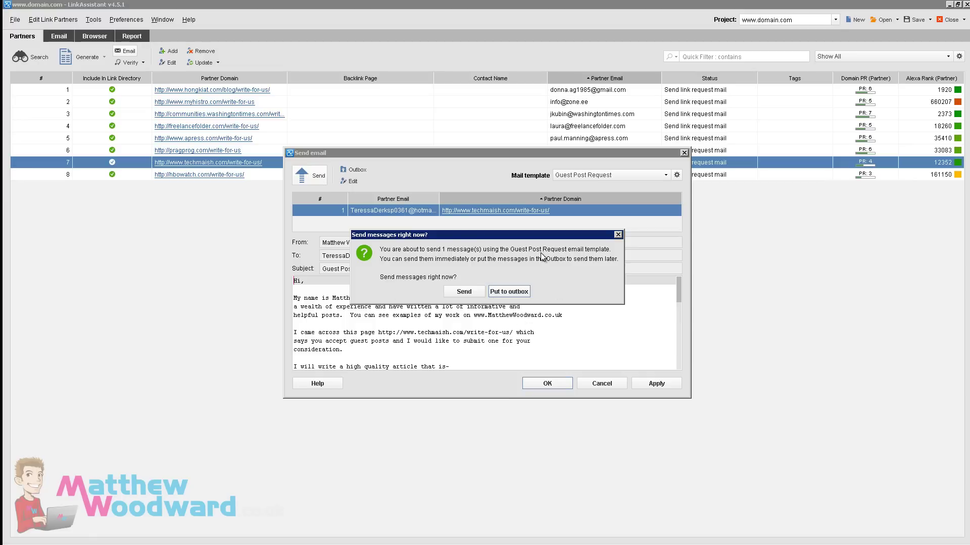
click(463, 292)
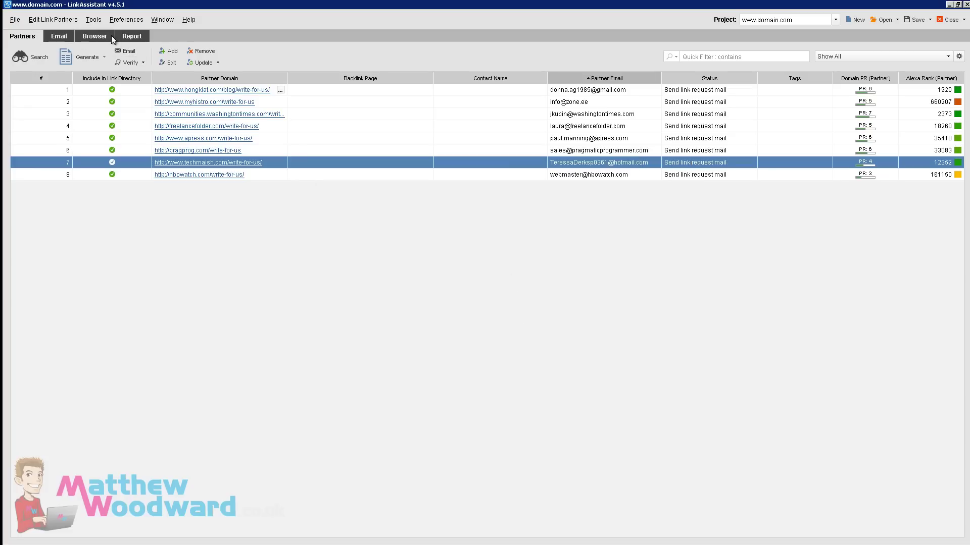
- Switch to the Email Inbox and receive new mail from the server
click(66, 36)
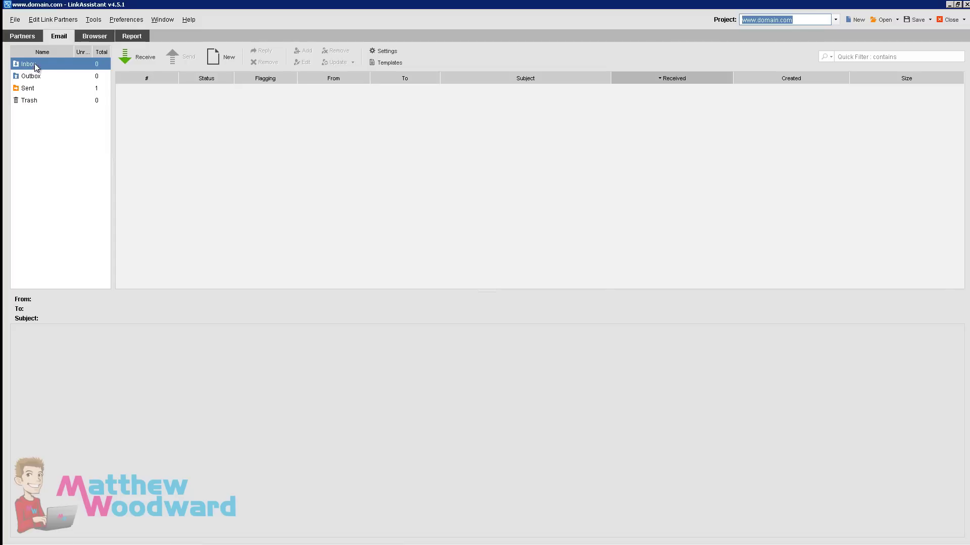
click(138, 58)
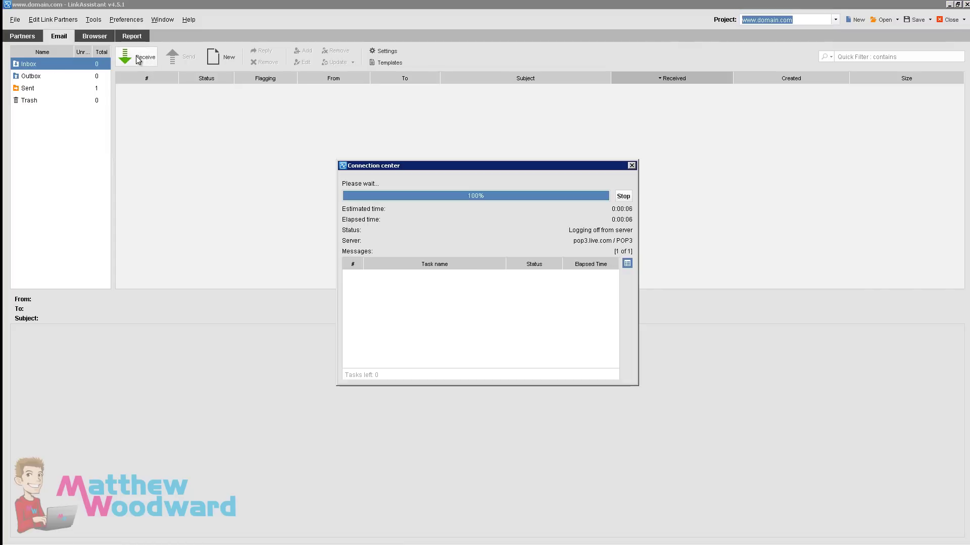
click(139, 59)
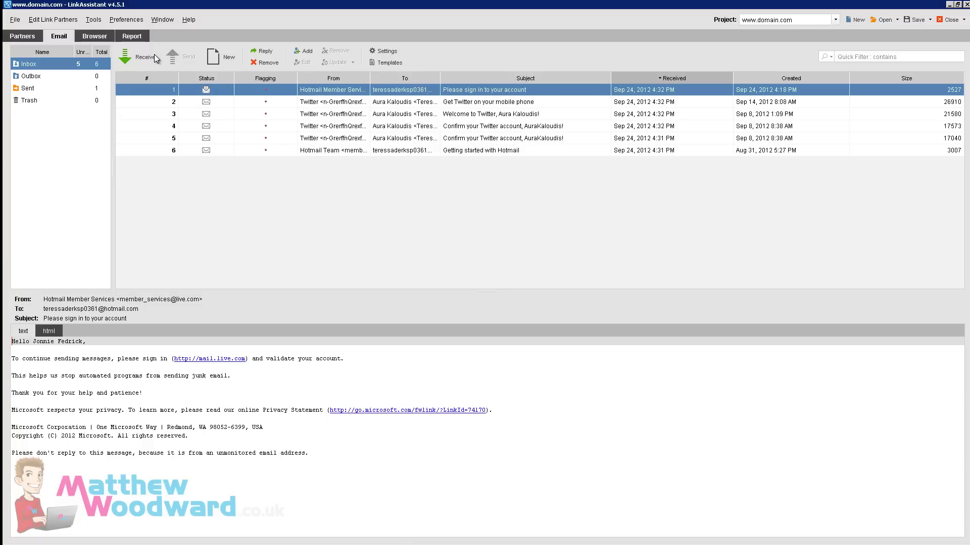
click(141, 57)
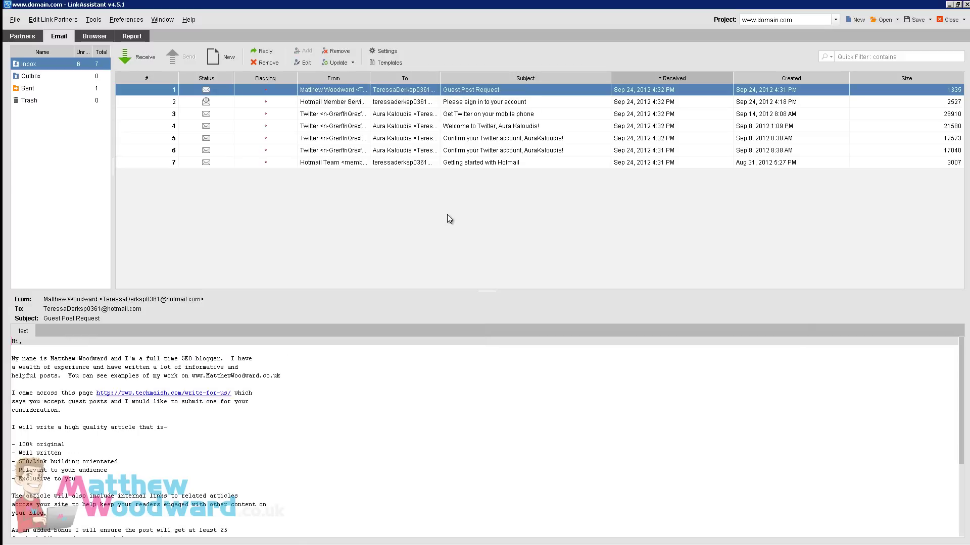
- Read the received Guest Post Request message, then return to the Partners list
click(408, 93)
scroll(167, 425, down, 5)
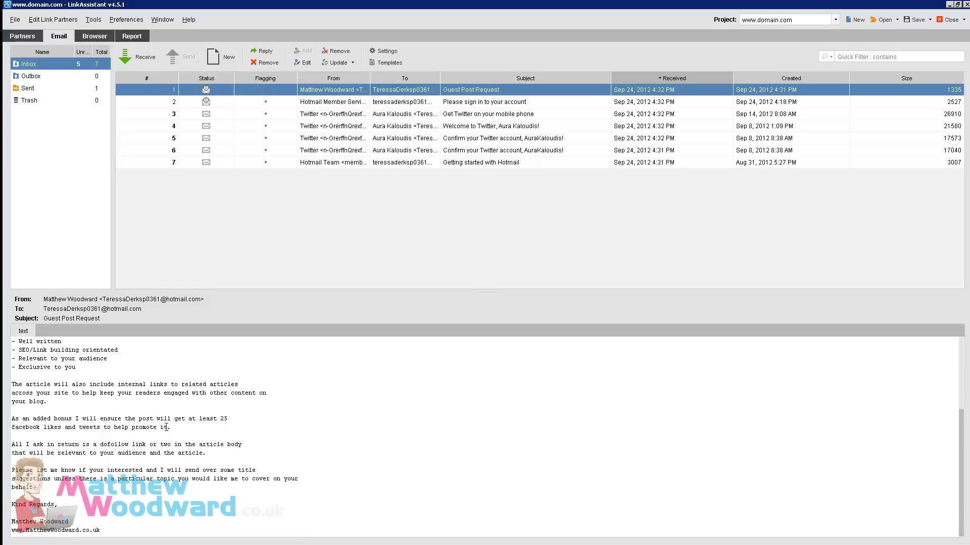
scroll(167, 427, up, 5)
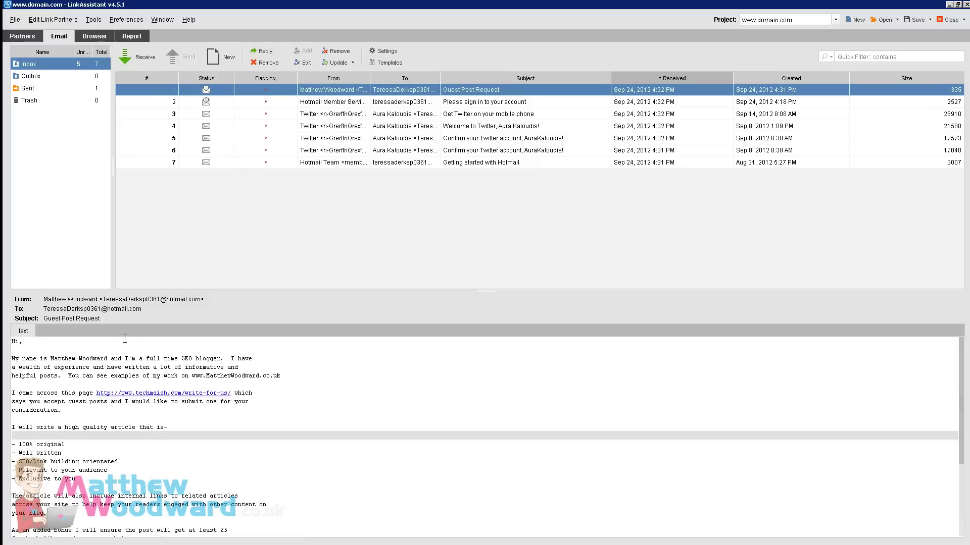
click(33, 37)
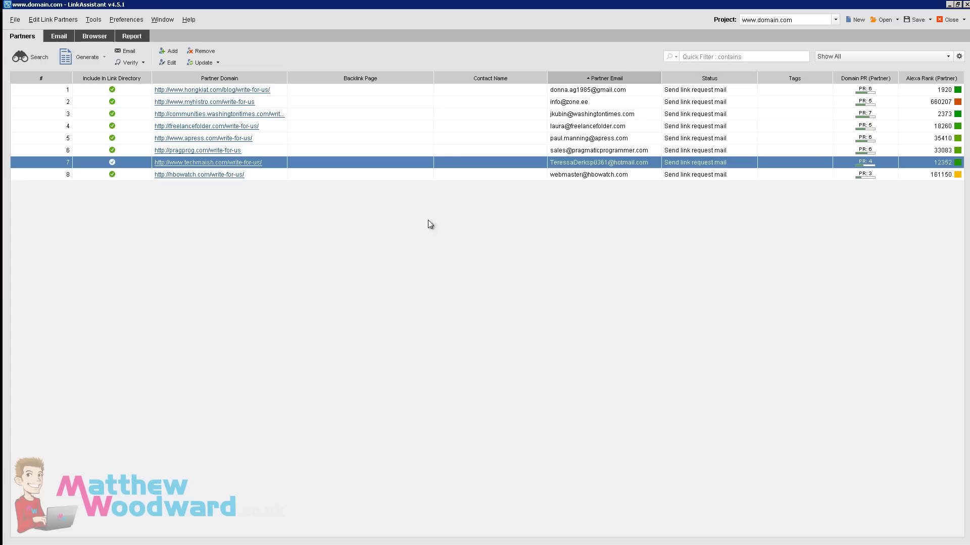
click(368, 130)
key(ctrl+a)
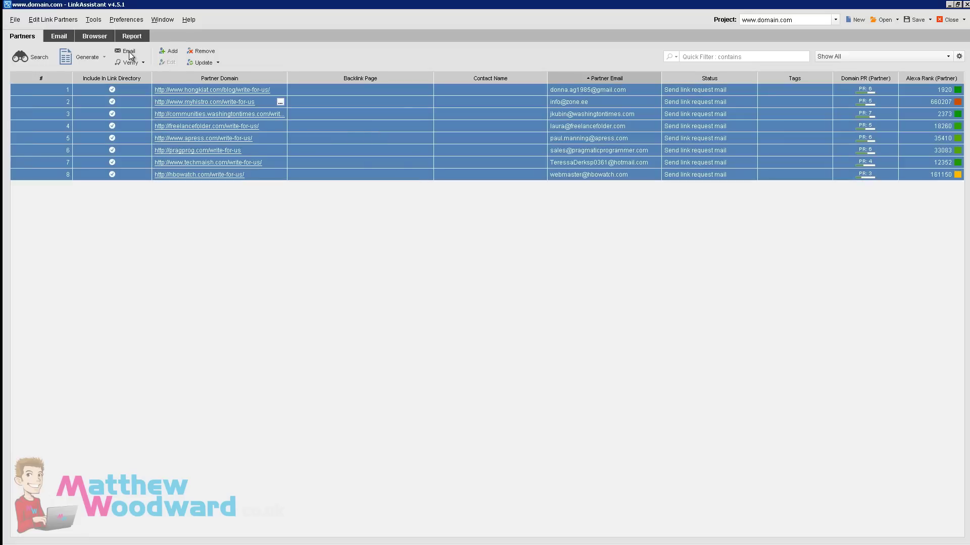
click(129, 52)
click(604, 176)
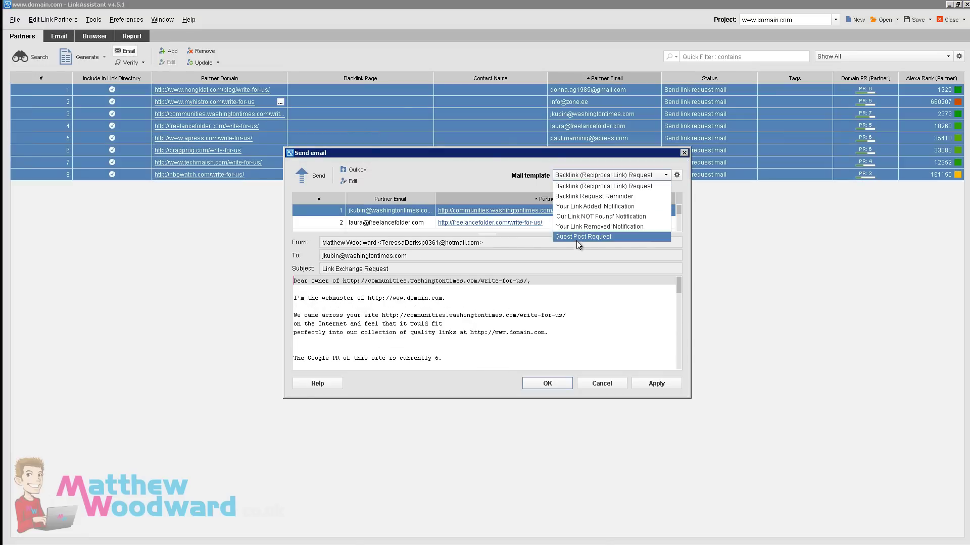
click(583, 237)
click(305, 175)
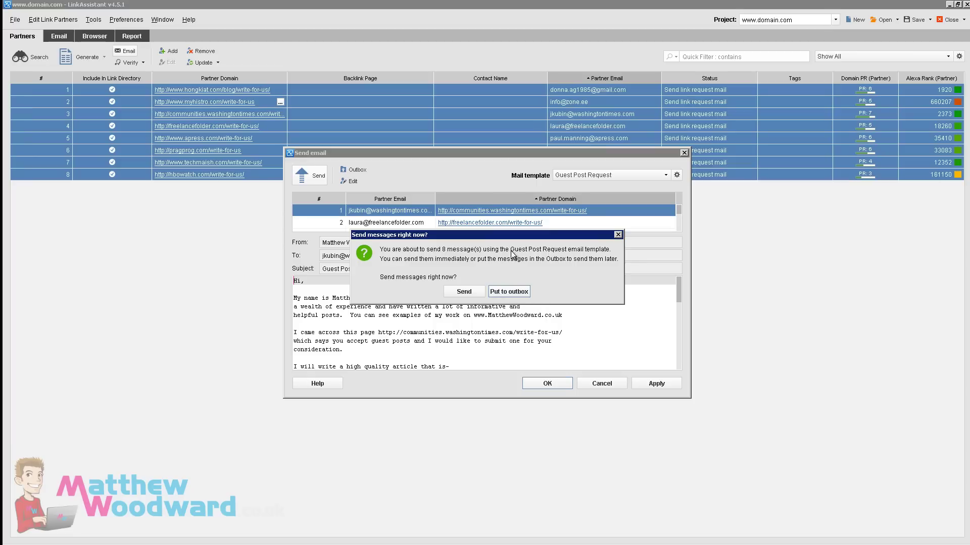
click(617, 235)
click(684, 152)
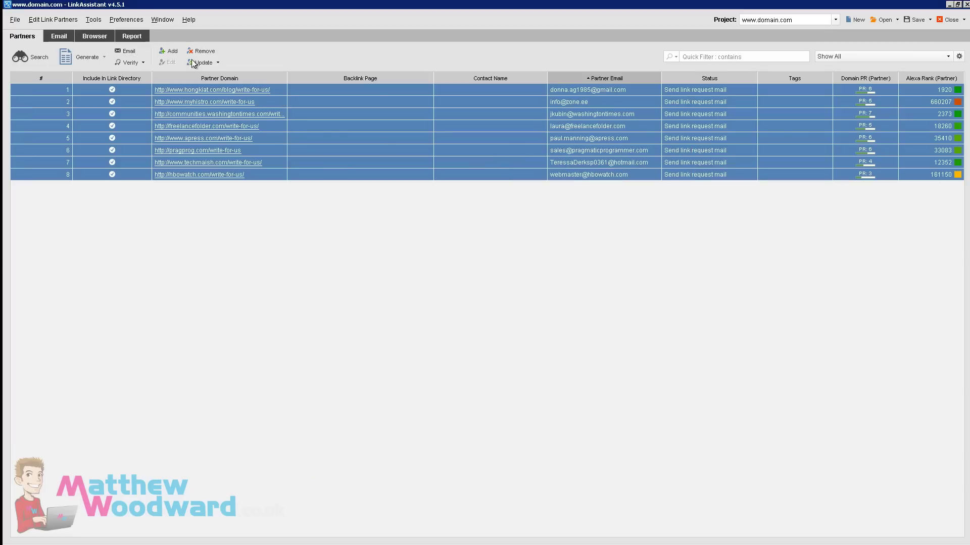
- Go to the Email Client Mail Management page of the LinkAssistant preferences
click(125, 20)
mouse_move(146, 85)
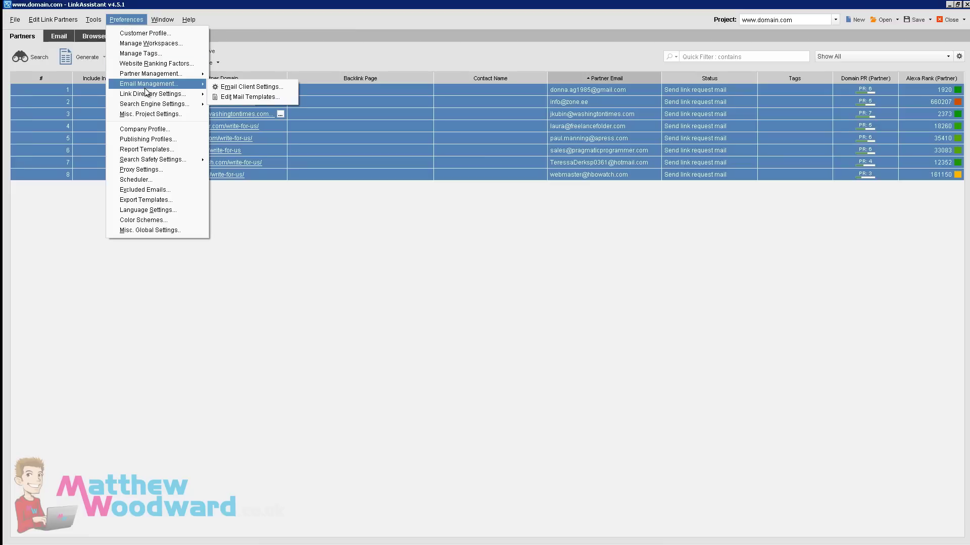
click(237, 87)
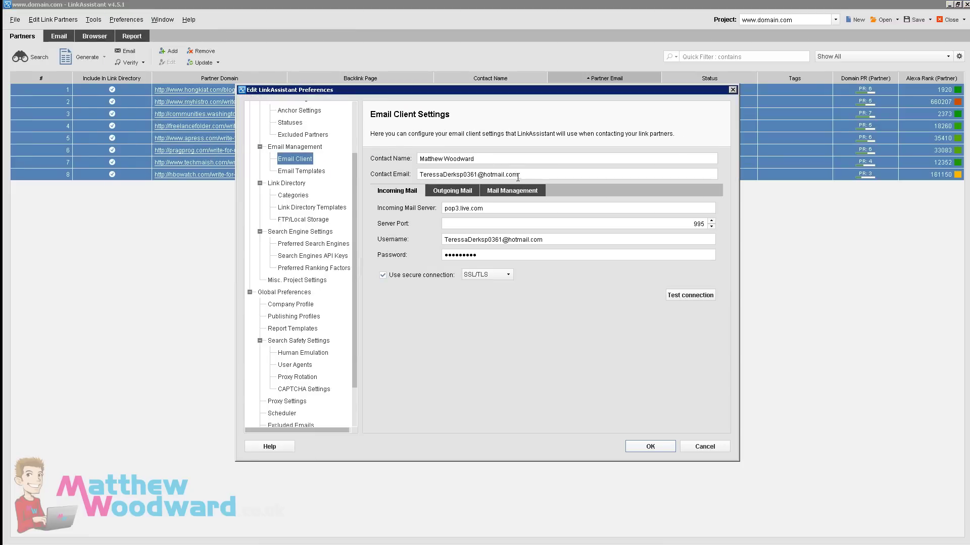
click(514, 191)
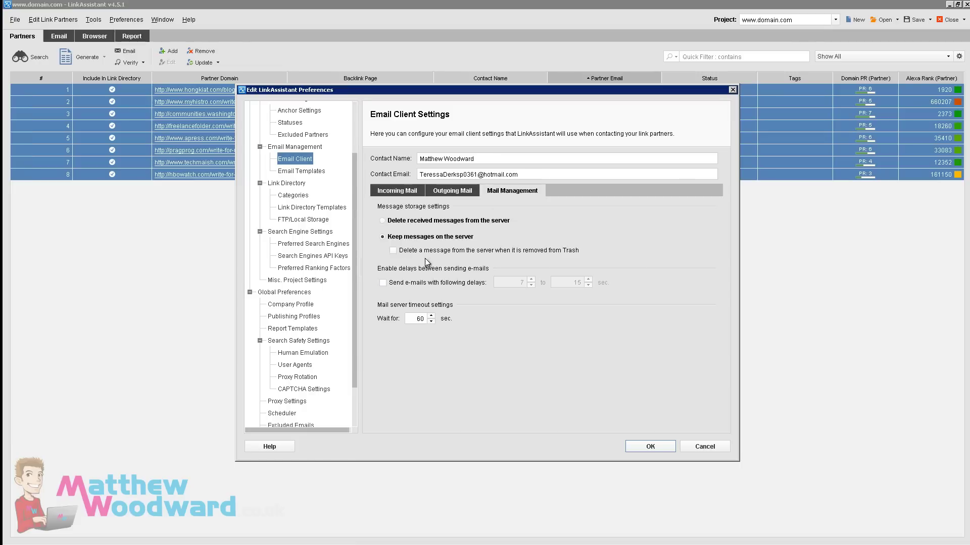
- Try a 30-second minimum sending delay, switch delays back off, and cancel the preferences
click(394, 283)
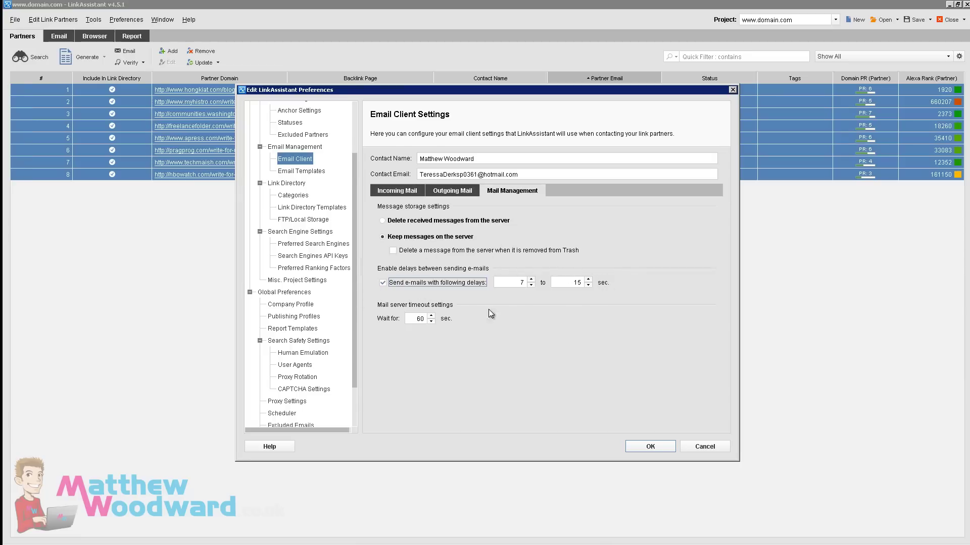
key(Tab)
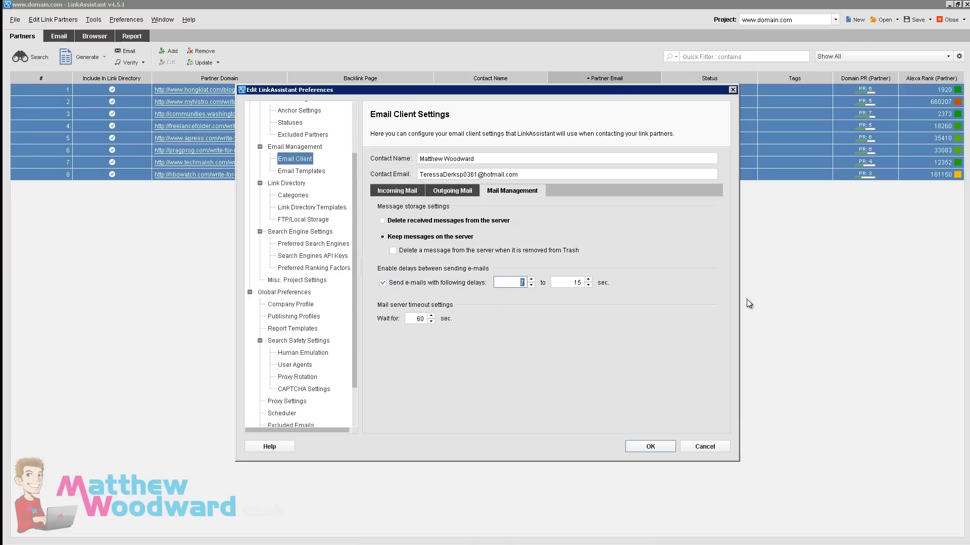
text(30)
key(Tab)
click(455, 284)
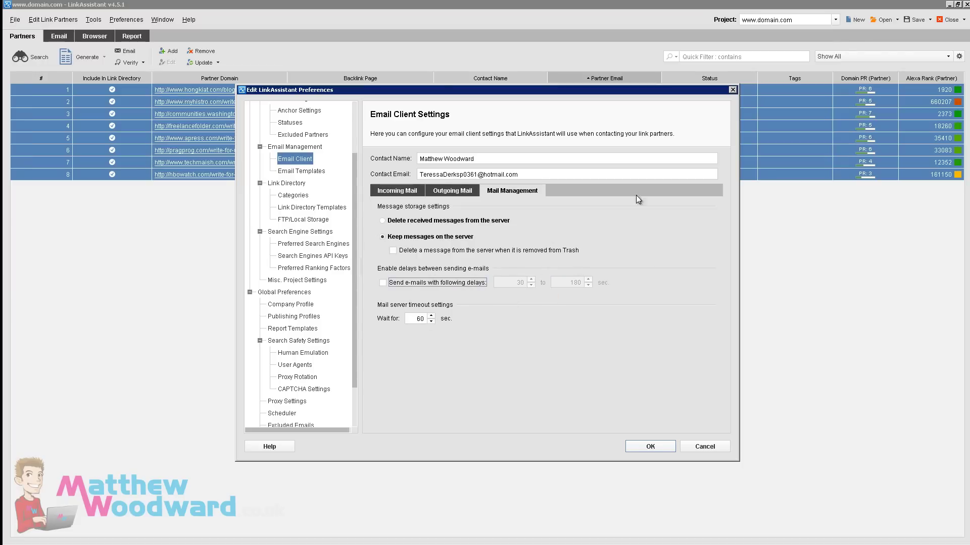
click(447, 282)
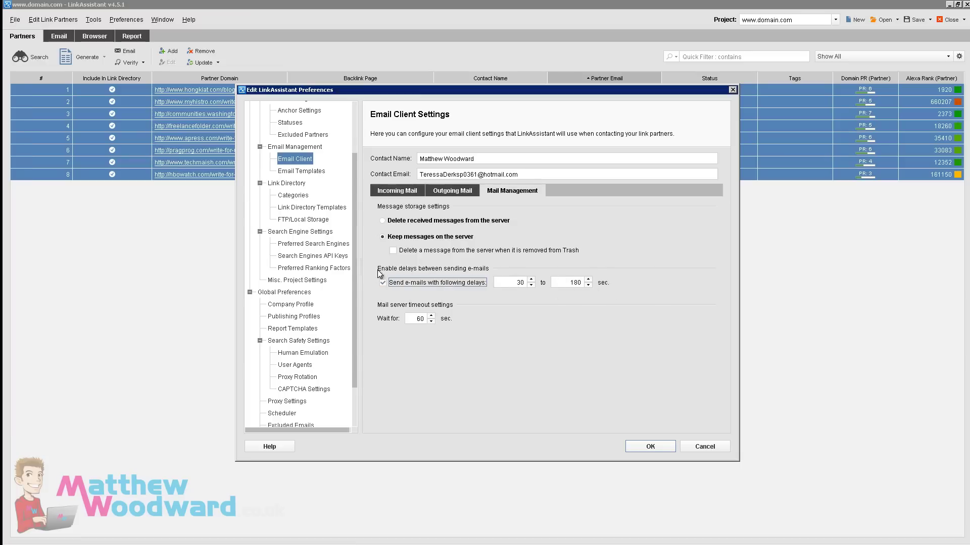
click(434, 283)
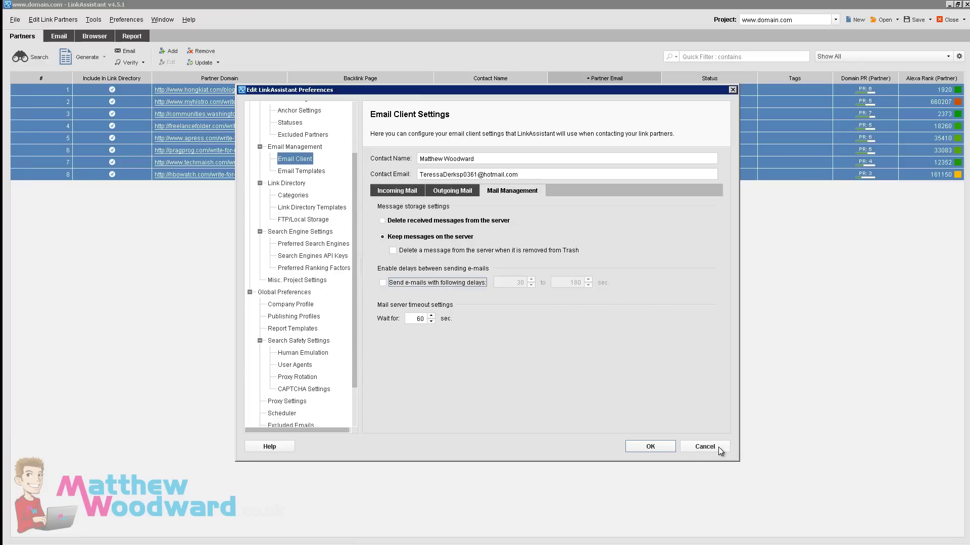
click(706, 447)
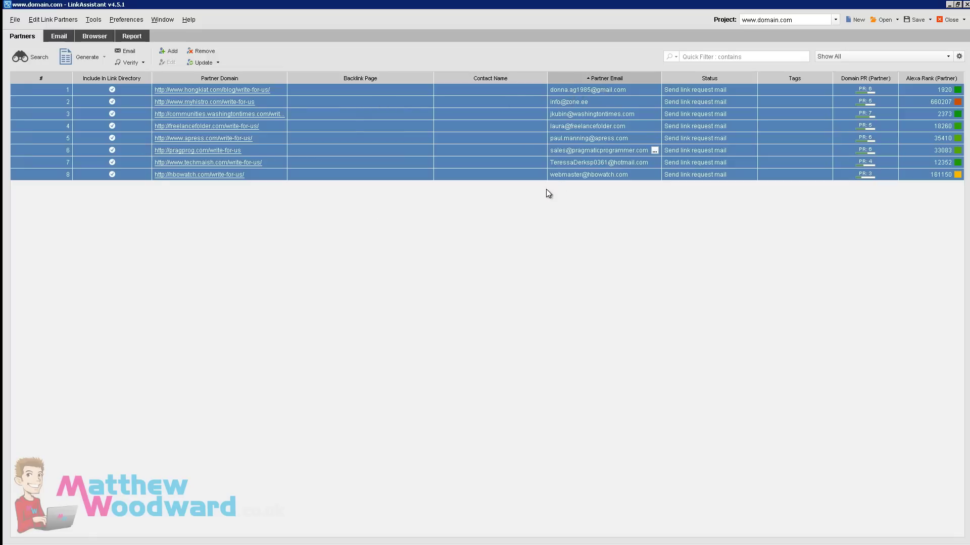
- Open Update Multiple Partners > Status for the selection and add a 'Guest Post Request Sent' status
right_click(629, 120)
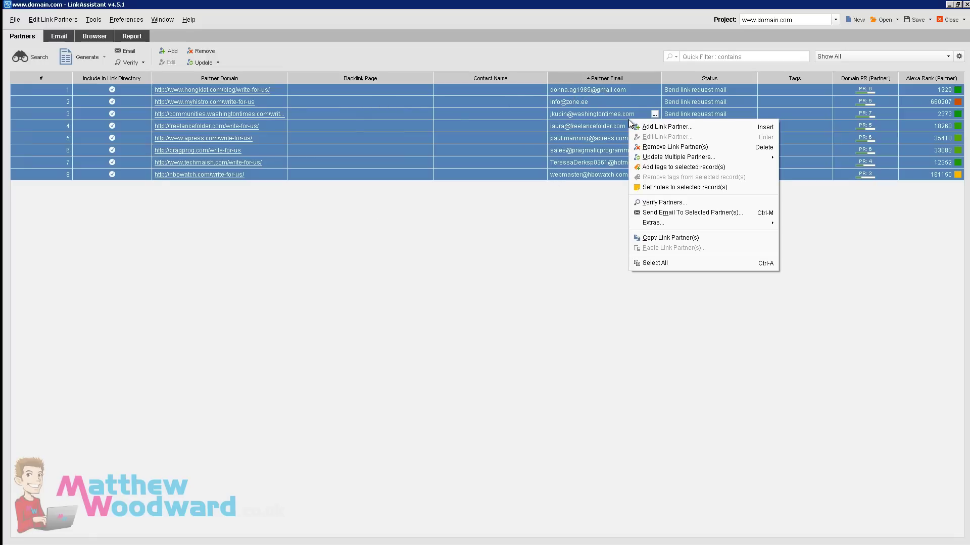
mouse_move(662, 161)
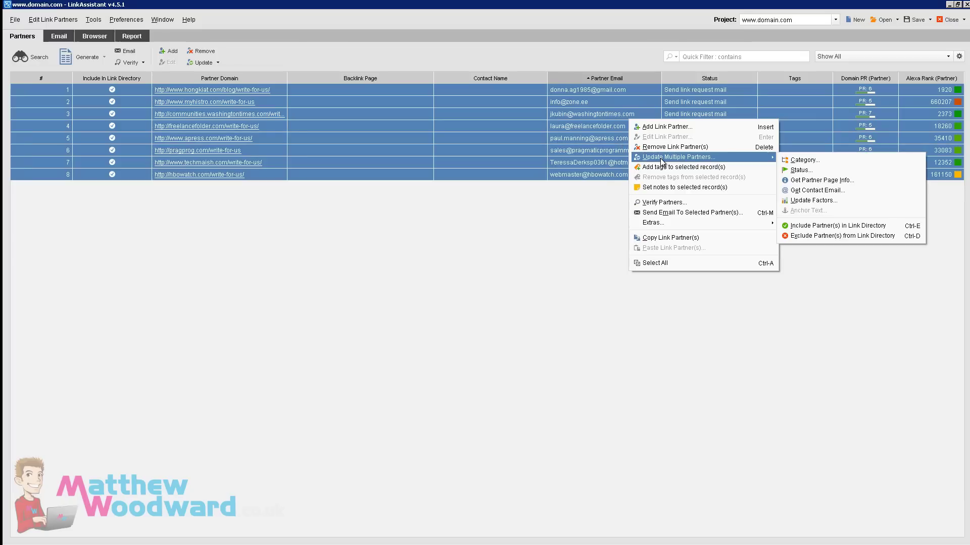
click(792, 171)
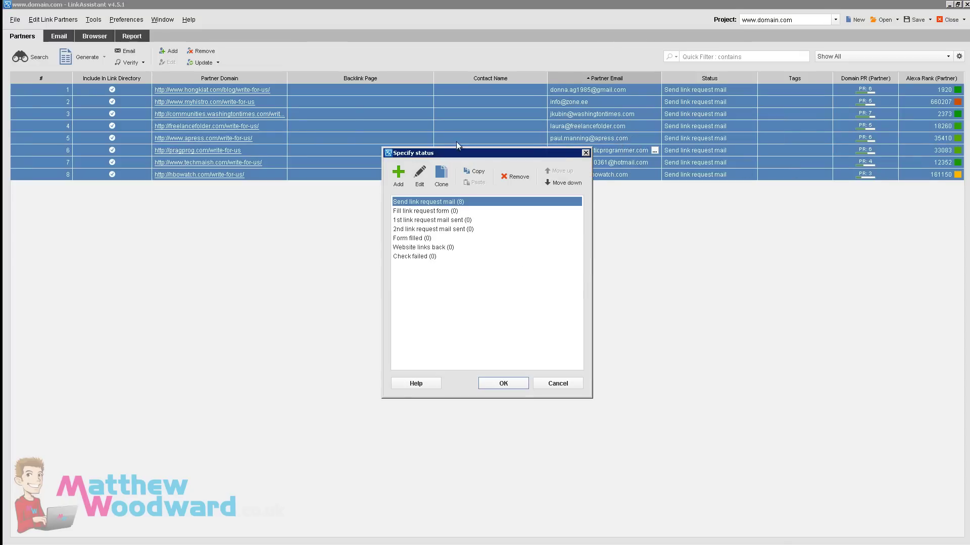
click(398, 180)
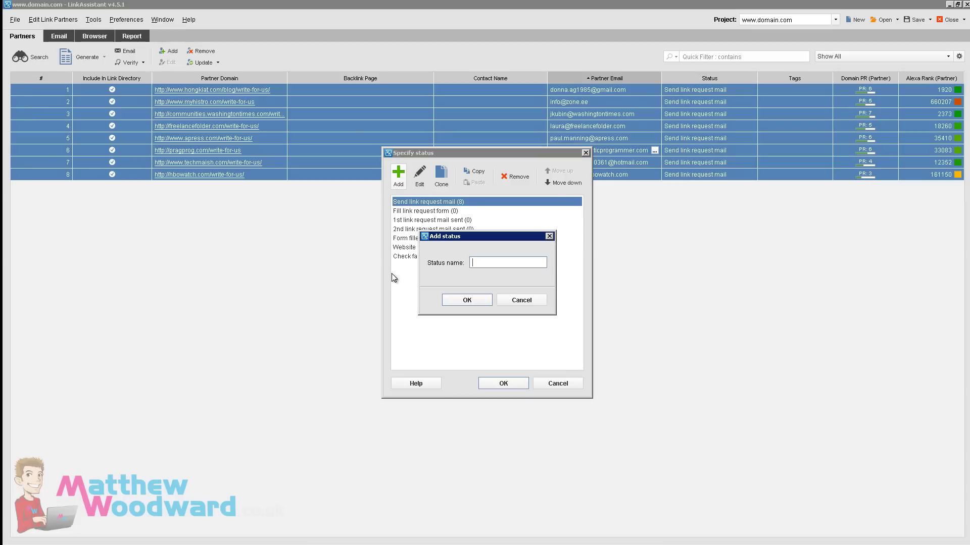
text(Guest Post Request Sent)
click(467, 300)
- Add 'Guest Post Response' and 'Guest Post Live' statuses, then apply Guest Post Request Sent to all partners
click(399, 177)
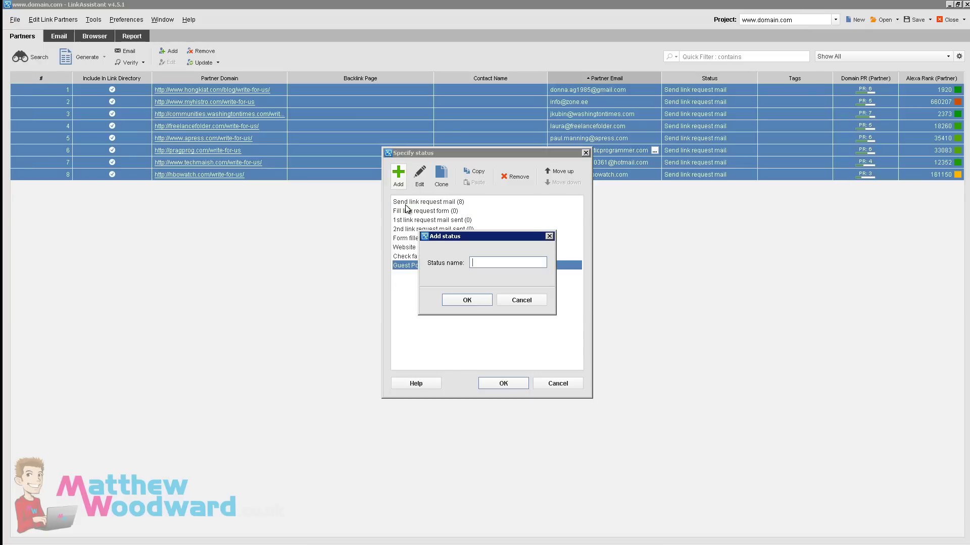
text(Guest Post Response)
key(Return)
click(399, 177)
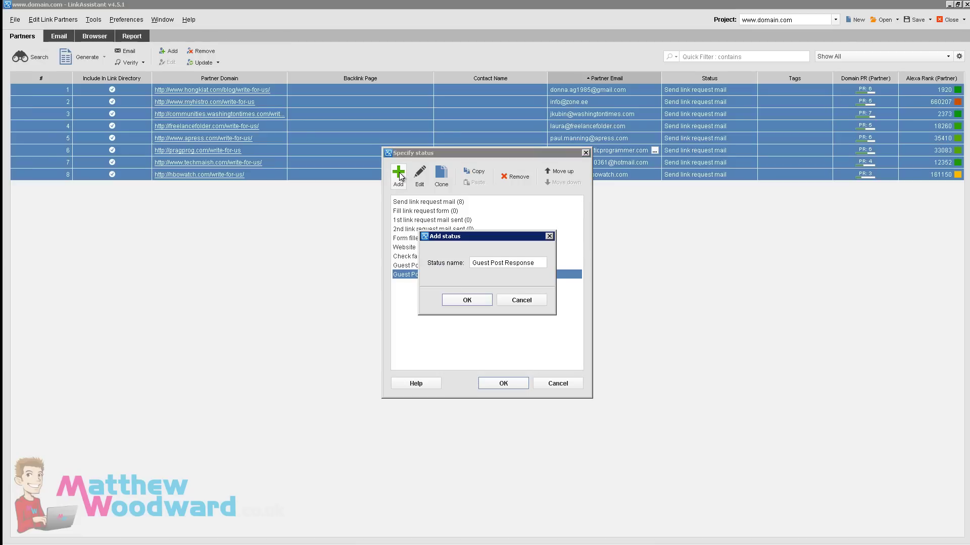
text(Guest Post Live)
click(467, 302)
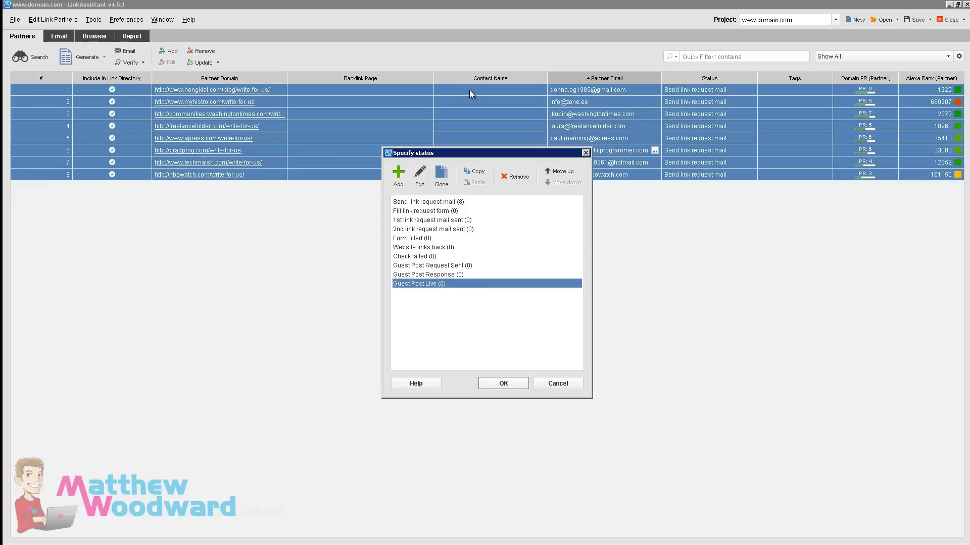
click(428, 266)
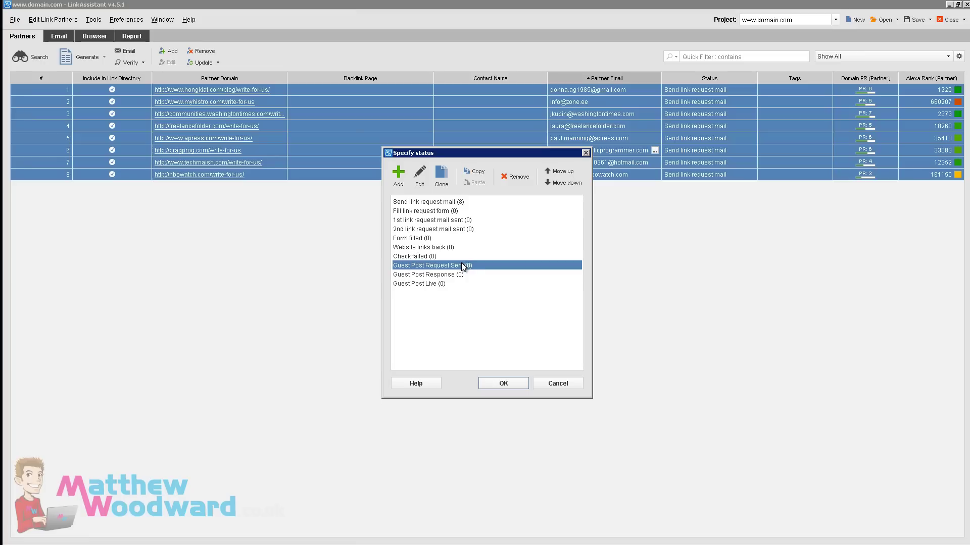
click(502, 382)
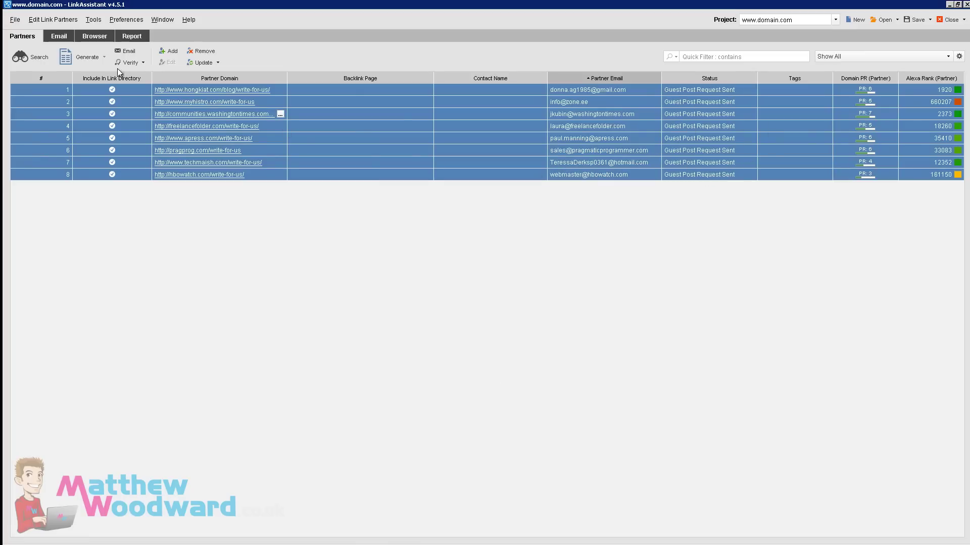
- From the inbox message, set techmaish's status to Guest Post Response, then select its row in Partners
click(62, 35)
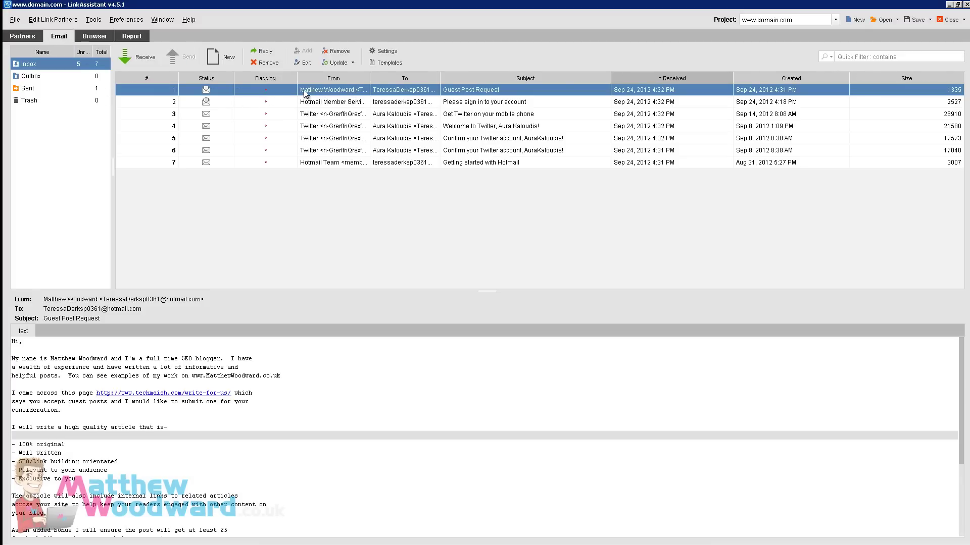
right_click(335, 90)
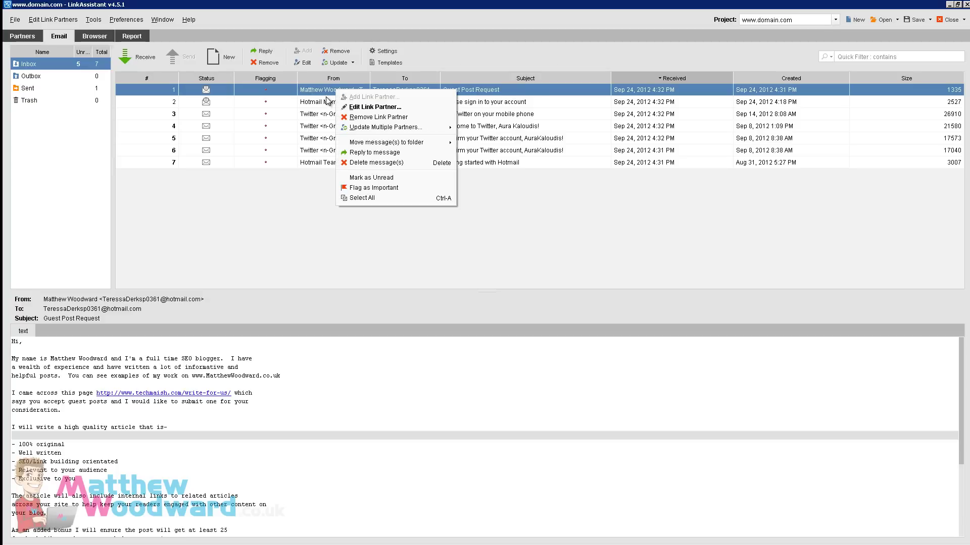
mouse_move(382, 128)
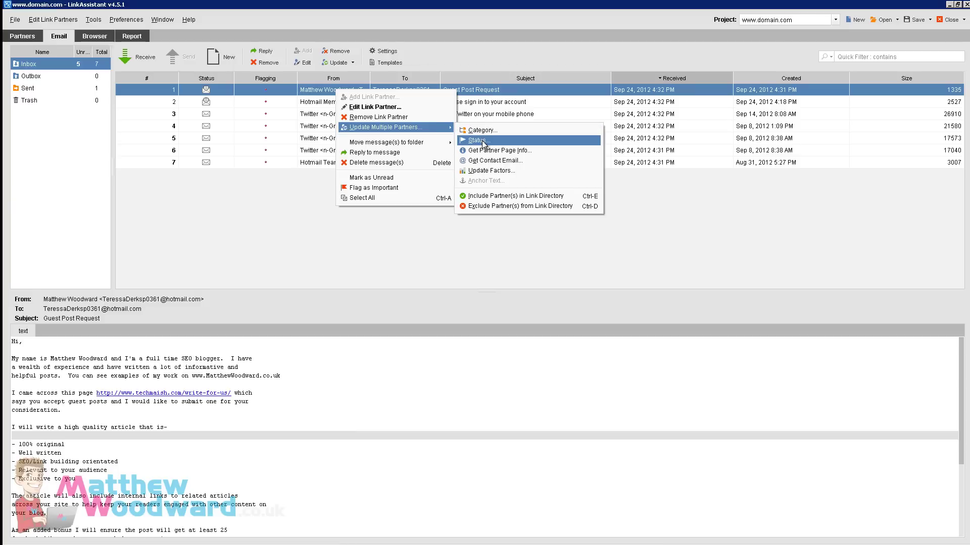
click(484, 138)
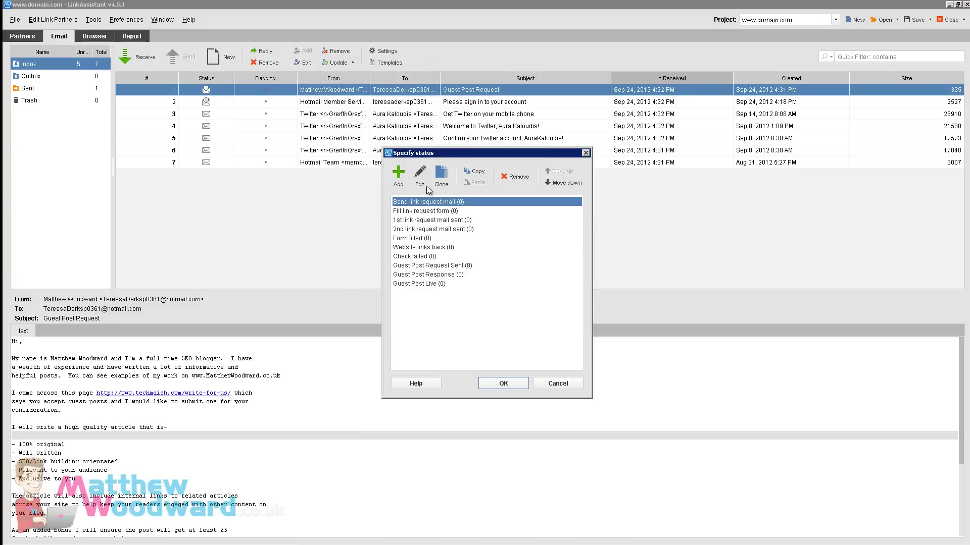
click(412, 276)
click(503, 383)
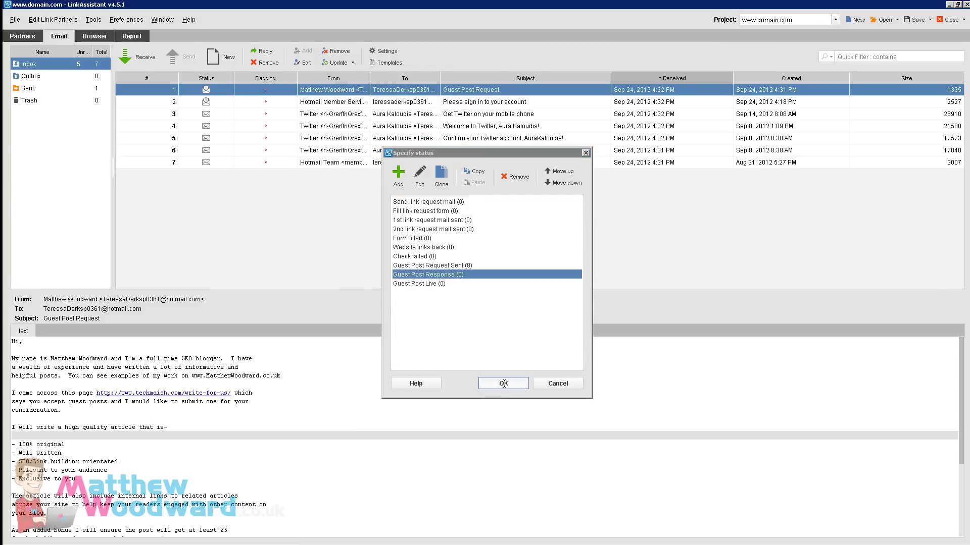
click(22, 36)
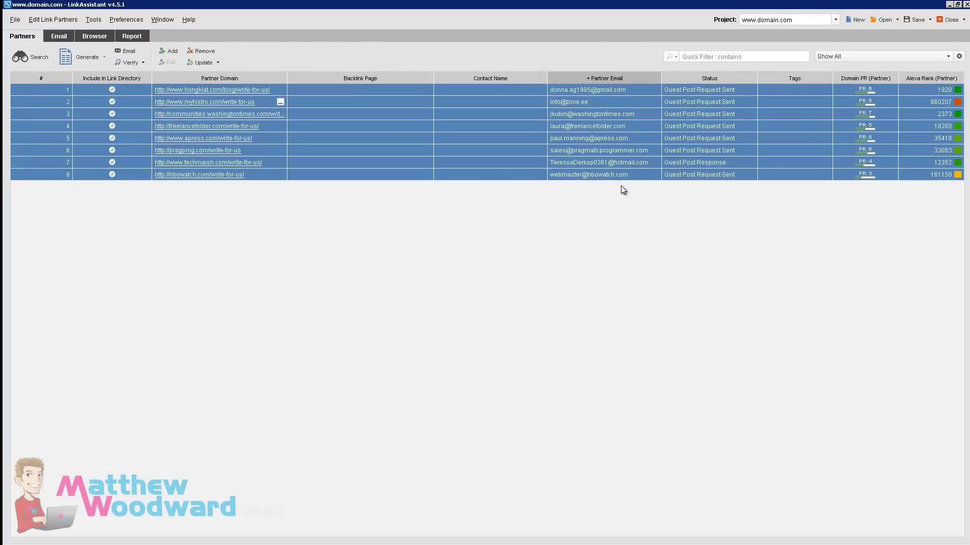
click(576, 163)
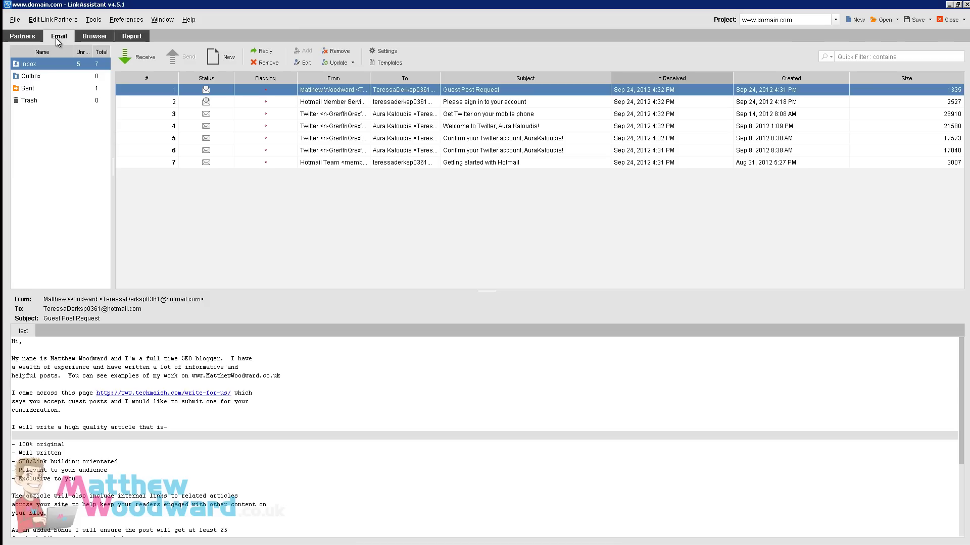
- Copy the write-for-us link from the message into techmaish's Backlink Page and save
click(59, 38)
drag(96, 393, 236, 392)
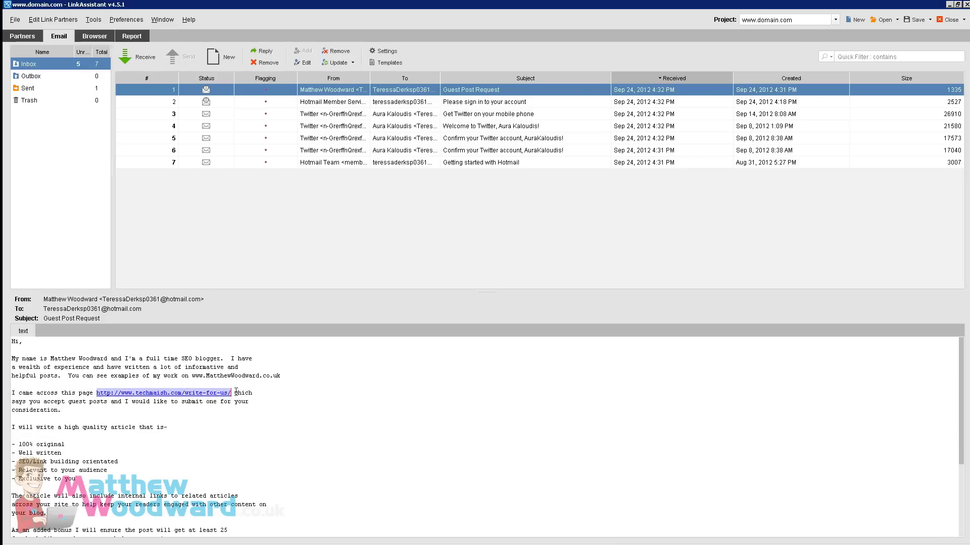
right_click(400, 90)
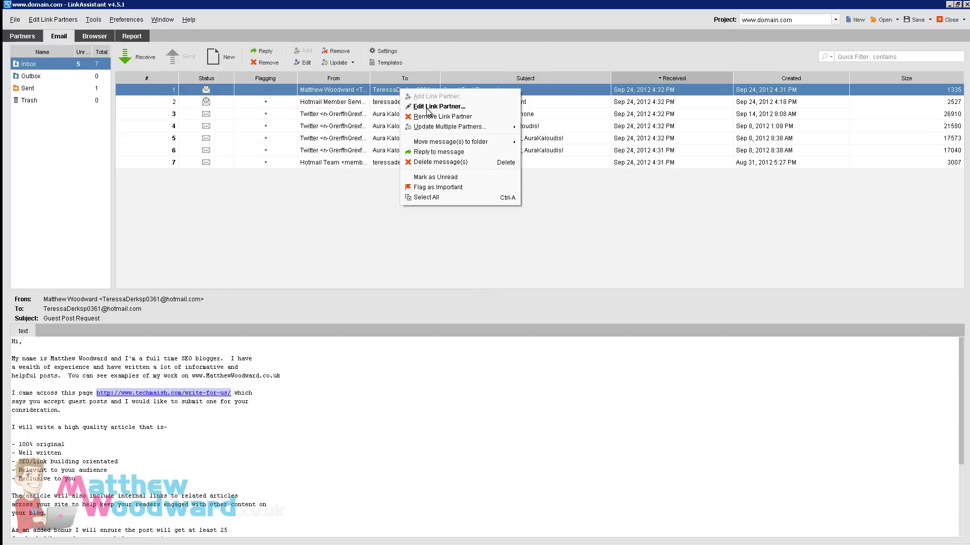
click(433, 107)
key(ctrl+c)
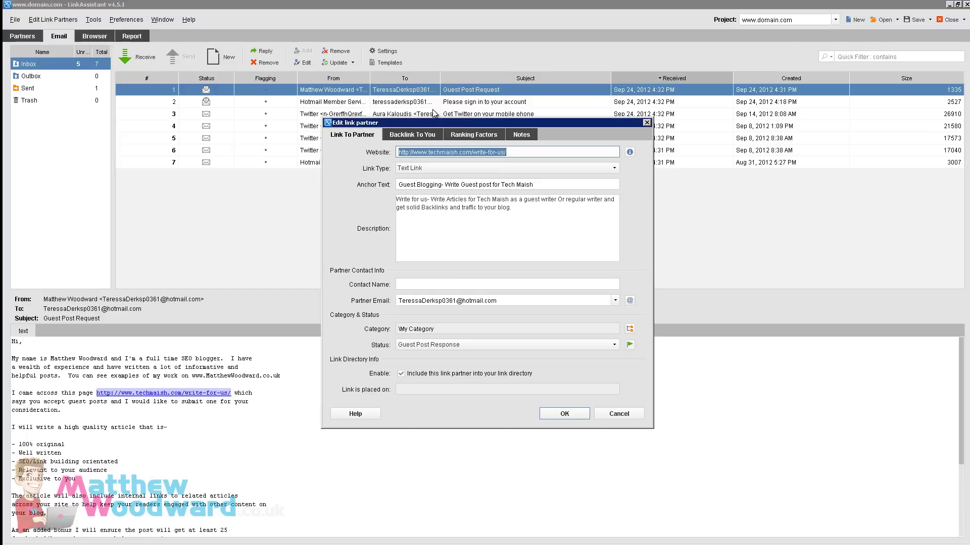
click(419, 138)
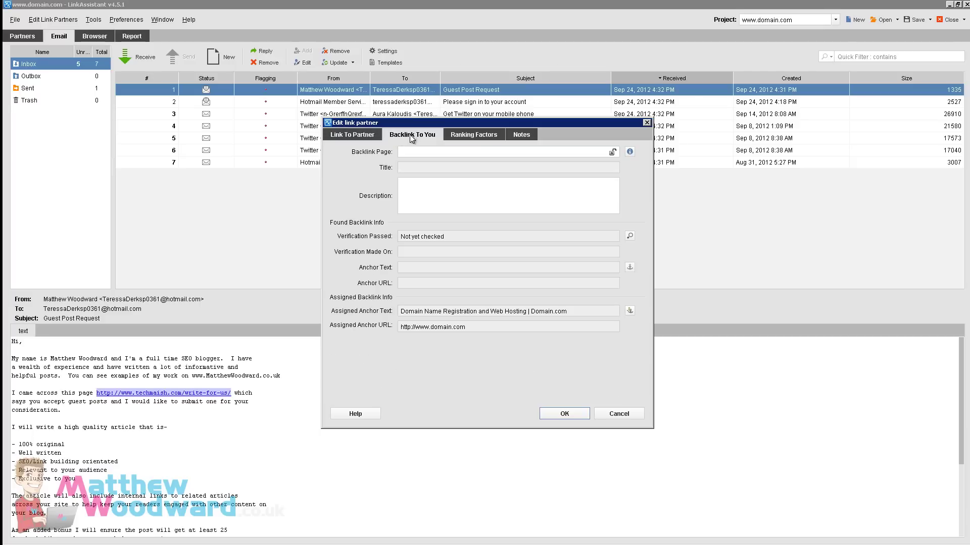
click(413, 151)
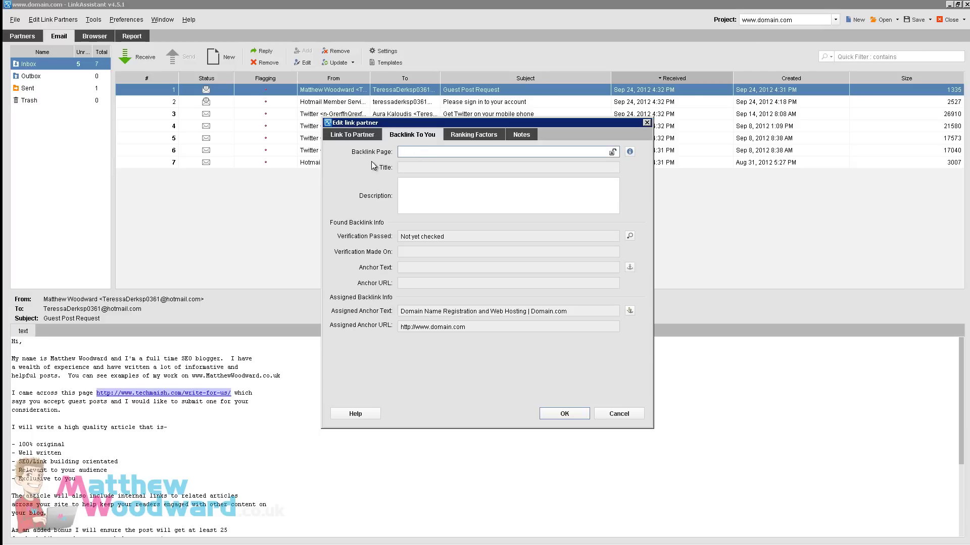
key(ctrl+v)
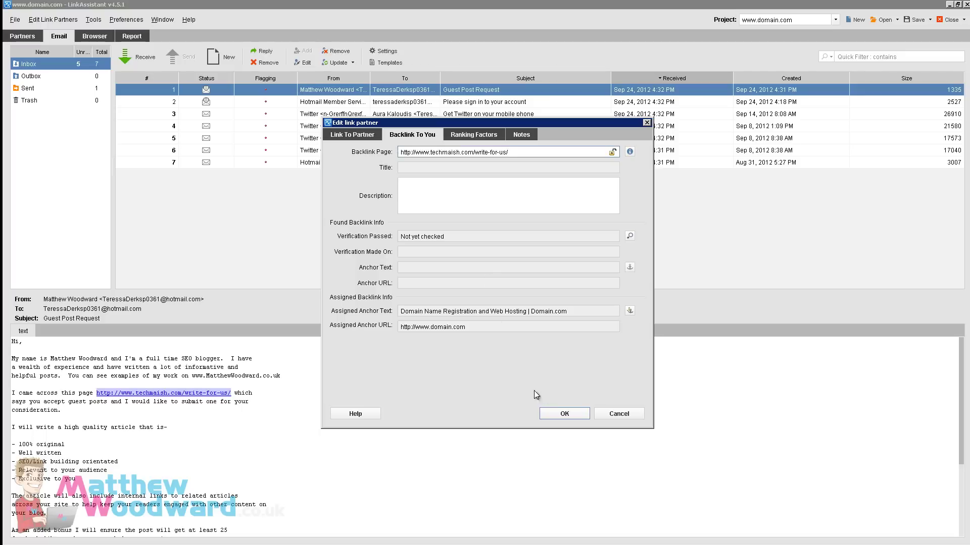
click(563, 414)
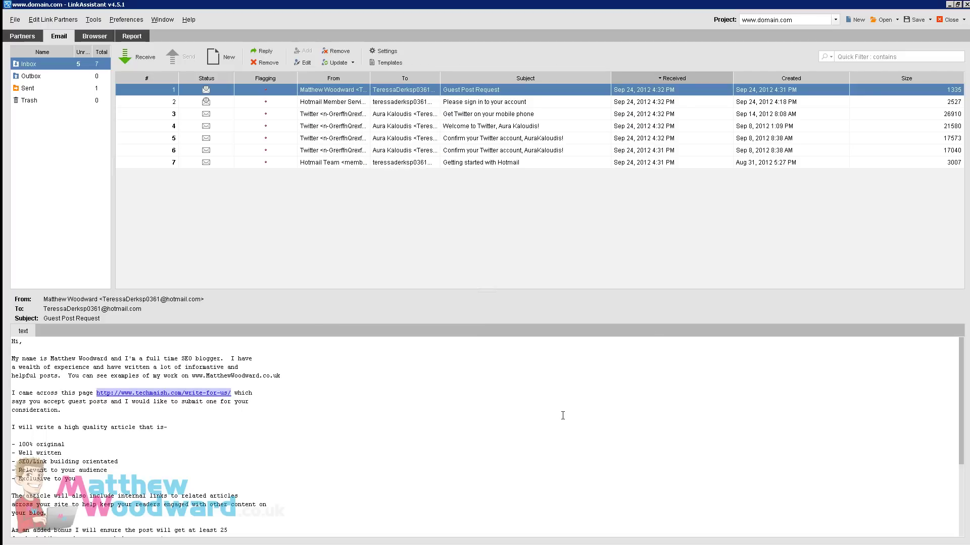
- Set the techmaish partner's status to Guest Post Live and return to the partner list
right_click(451, 91)
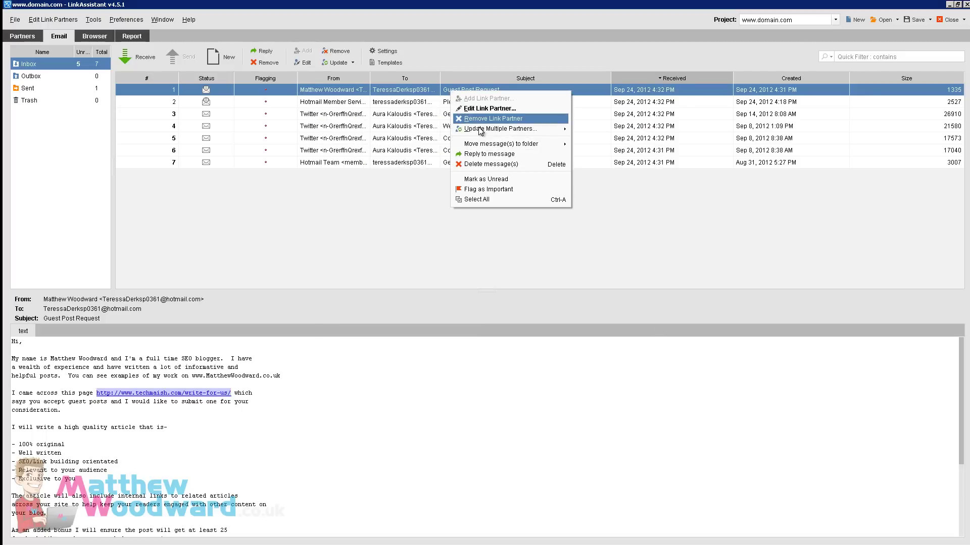
mouse_move(481, 130)
click(587, 144)
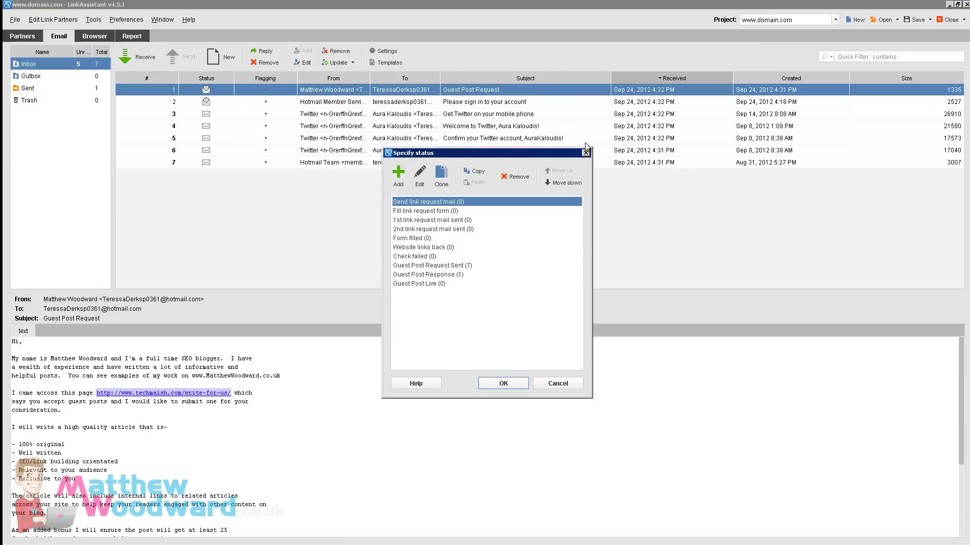
click(428, 284)
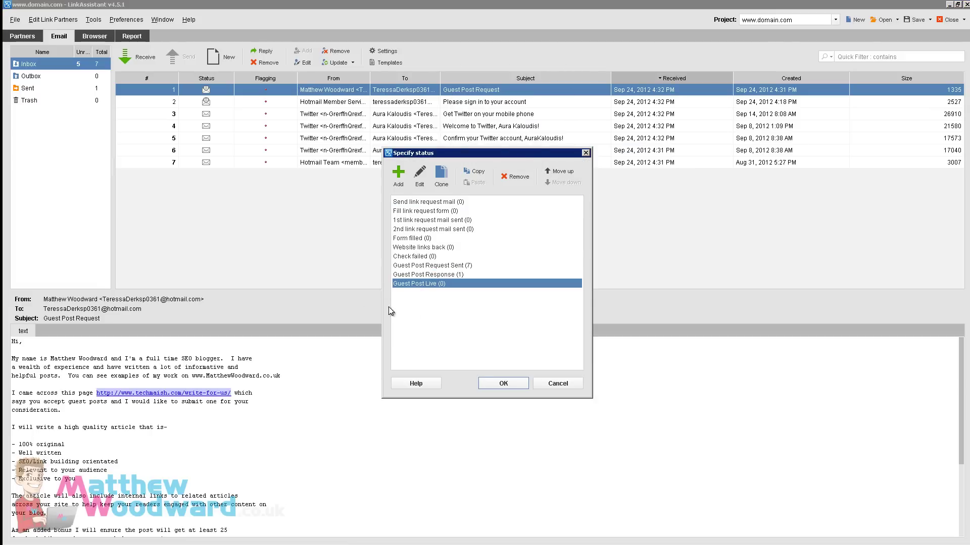
click(516, 385)
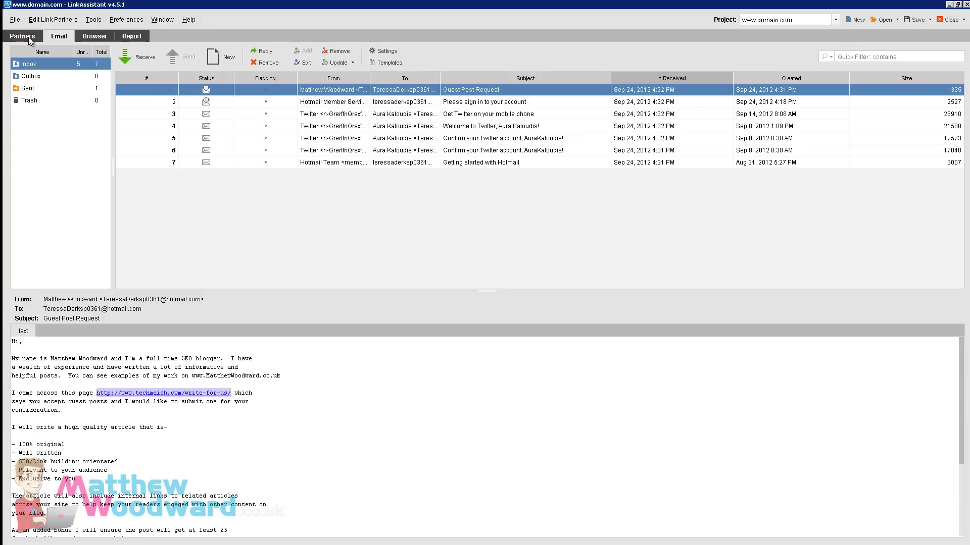
click(28, 37)
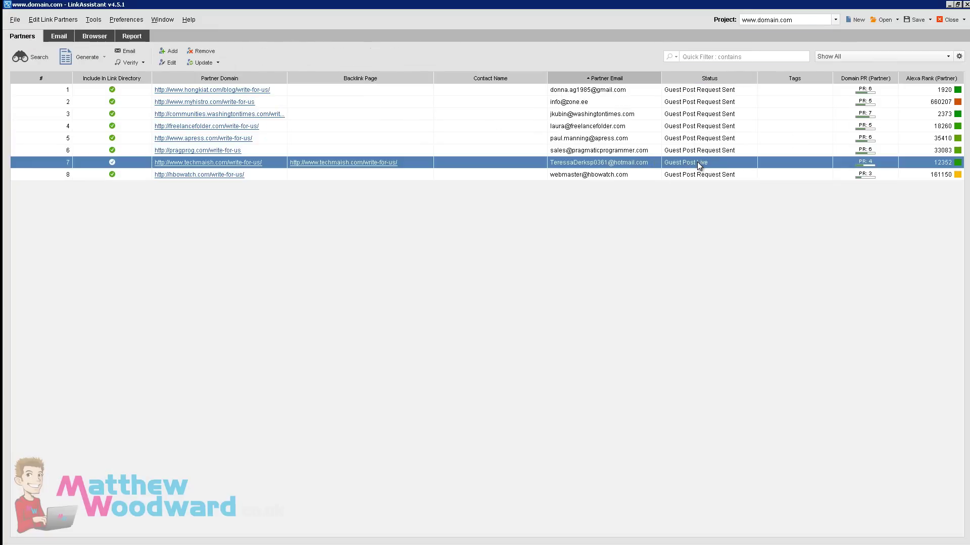
mouse_move(305, 165)
key(Up)
key(Up)
key(Up)
key(Up)
key(Up)
key(Up)
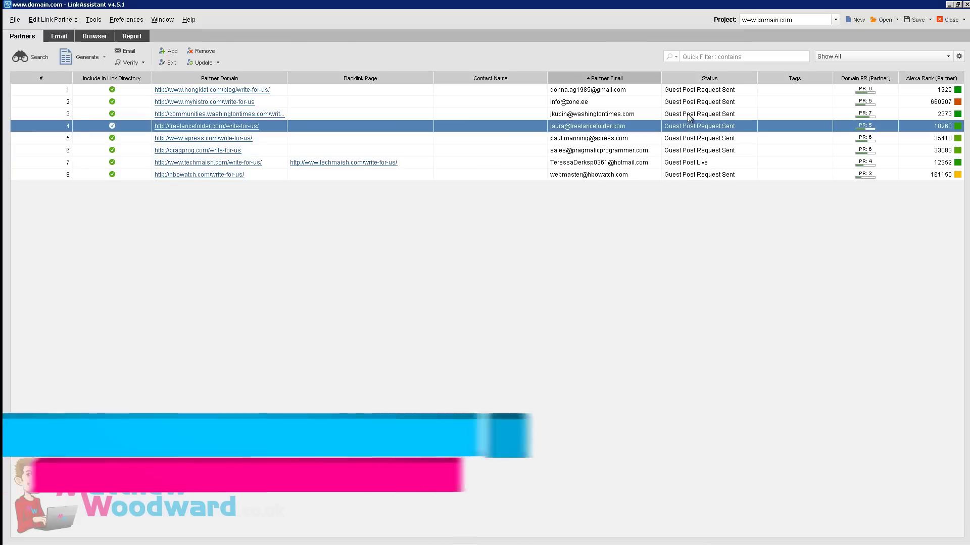
click(682, 150)
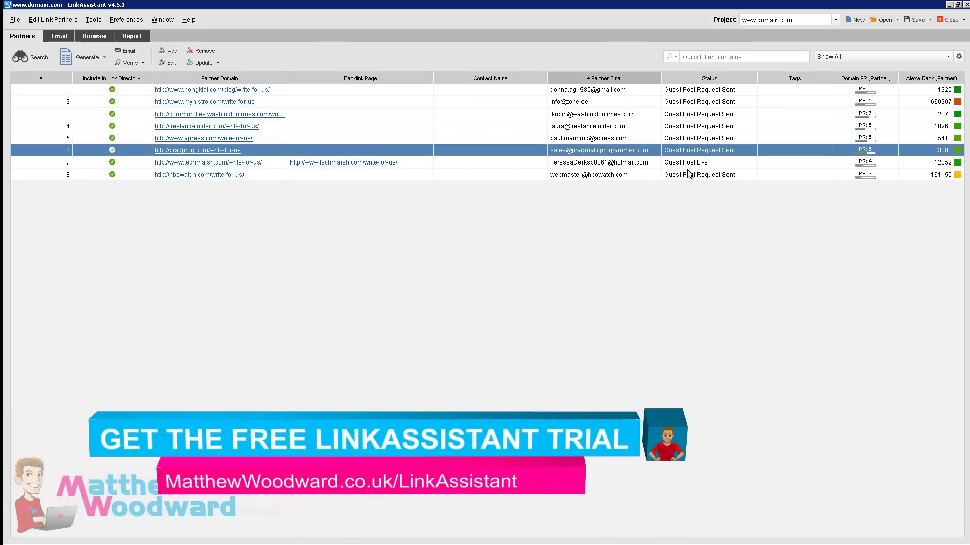
key(Down)
click(59, 36)
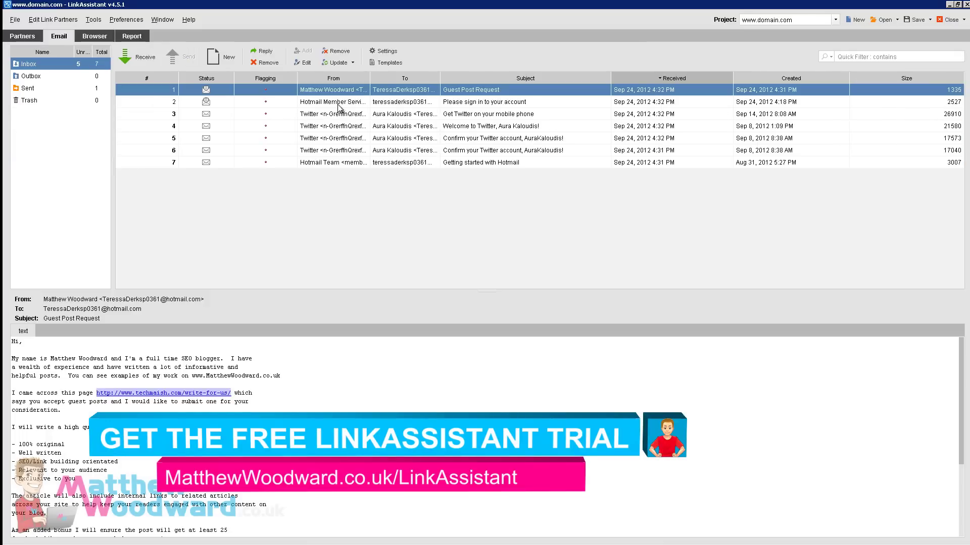
click(22, 37)
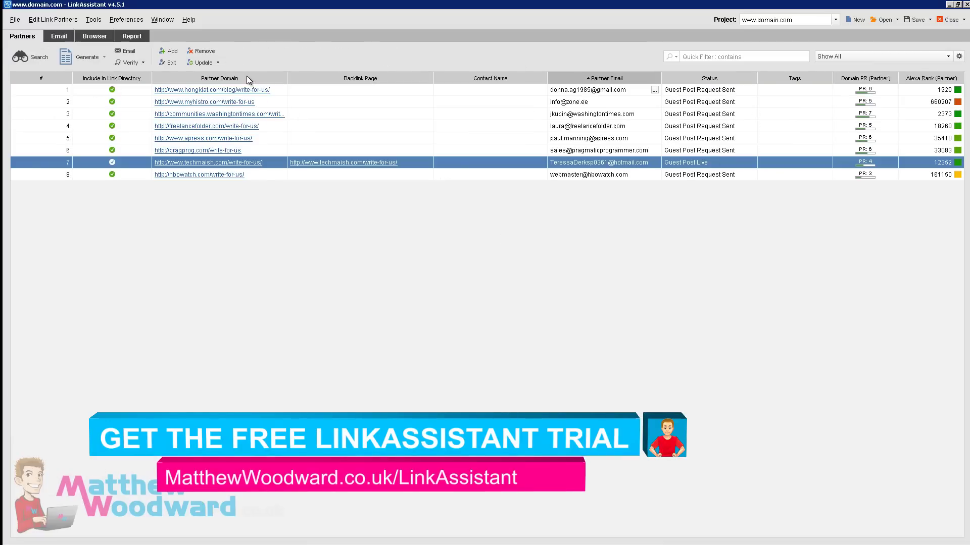
click(691, 139)
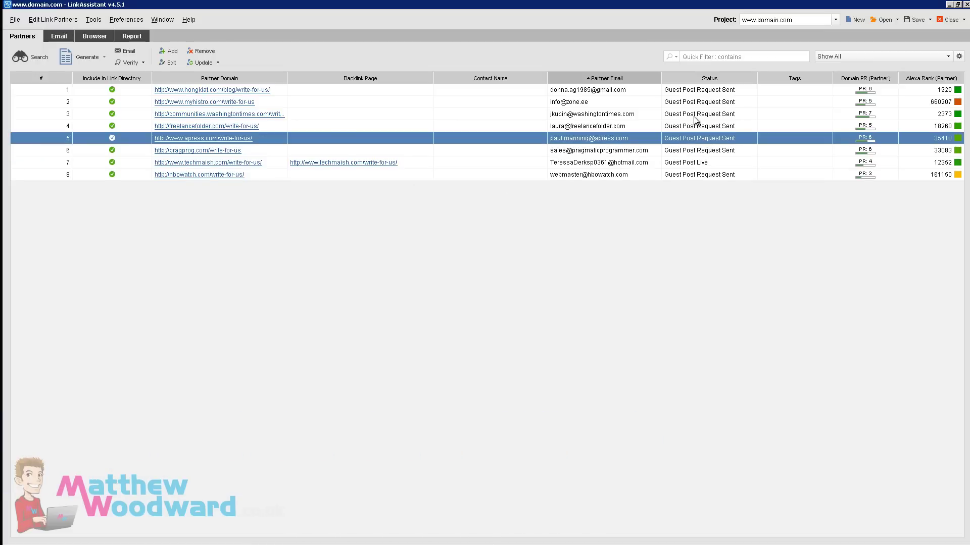
click(695, 116)
click(688, 138)
click(693, 94)
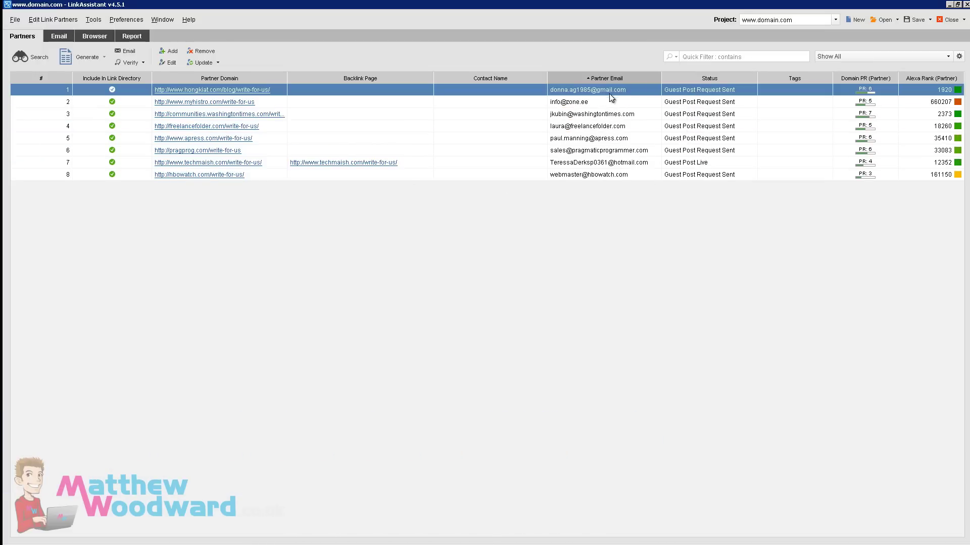
click(604, 102)
click(587, 115)
click(579, 127)
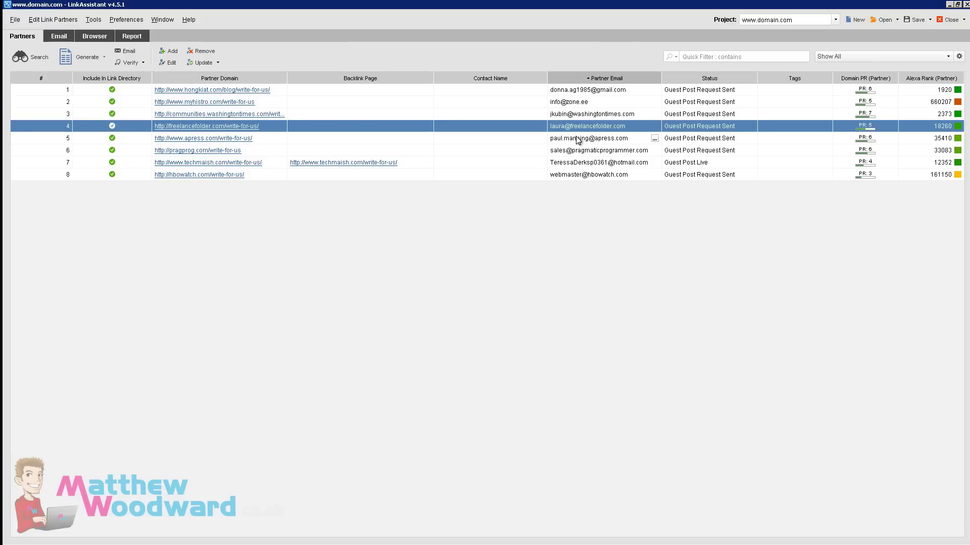
click(578, 139)
click(576, 151)
click(576, 163)
click(579, 93)
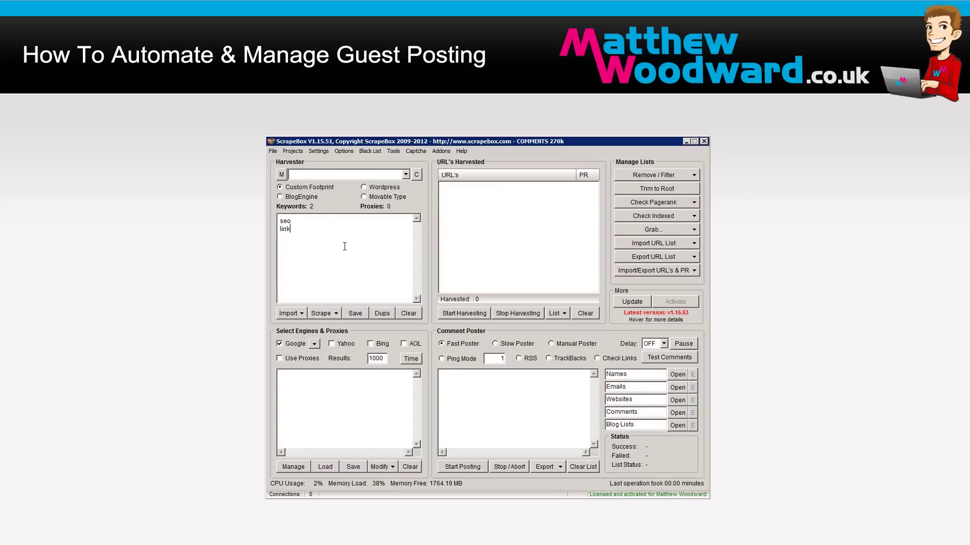
- Enter the seo, link building and social media keywords and merge in Guest-Post-Footprints-Mergelist
text(building)
text( social media)
click(282, 174)
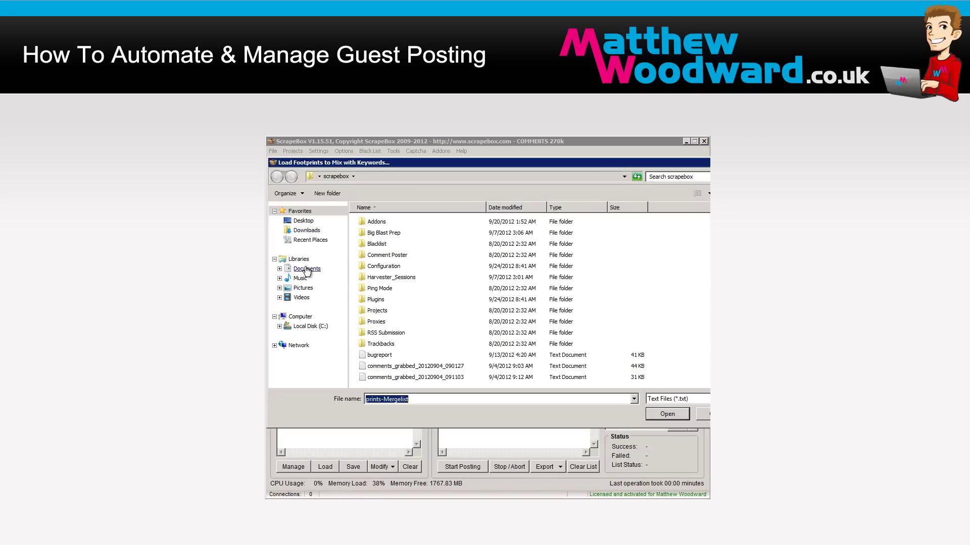
click(306, 270)
double_click(388, 283)
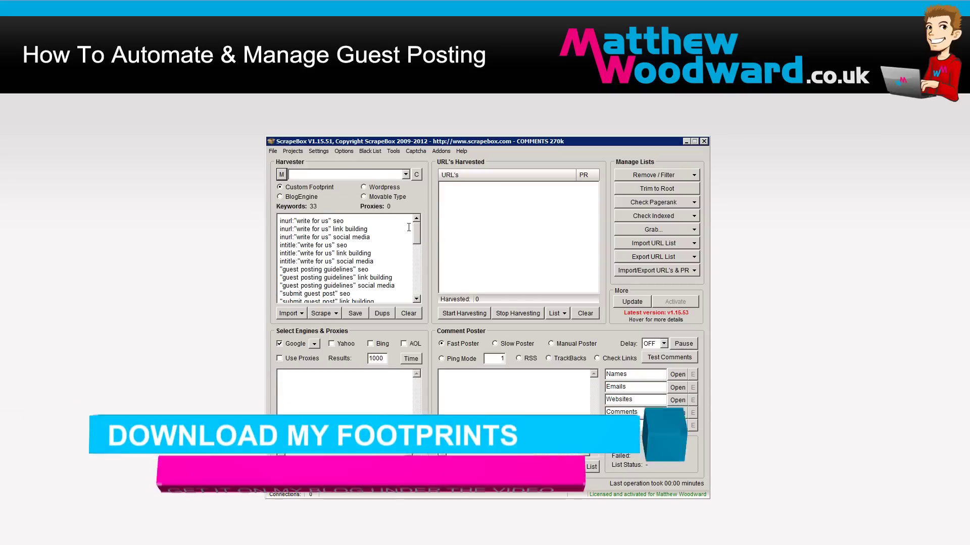
drag(419, 235, 416, 208)
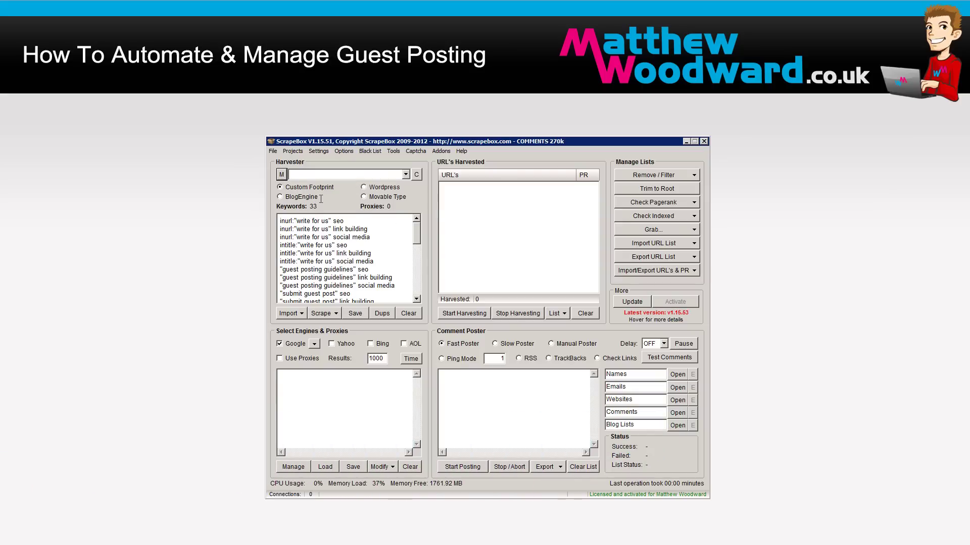
- Harvest URLs and copy all 106 harvested URLs to the clipboard
click(451, 315)
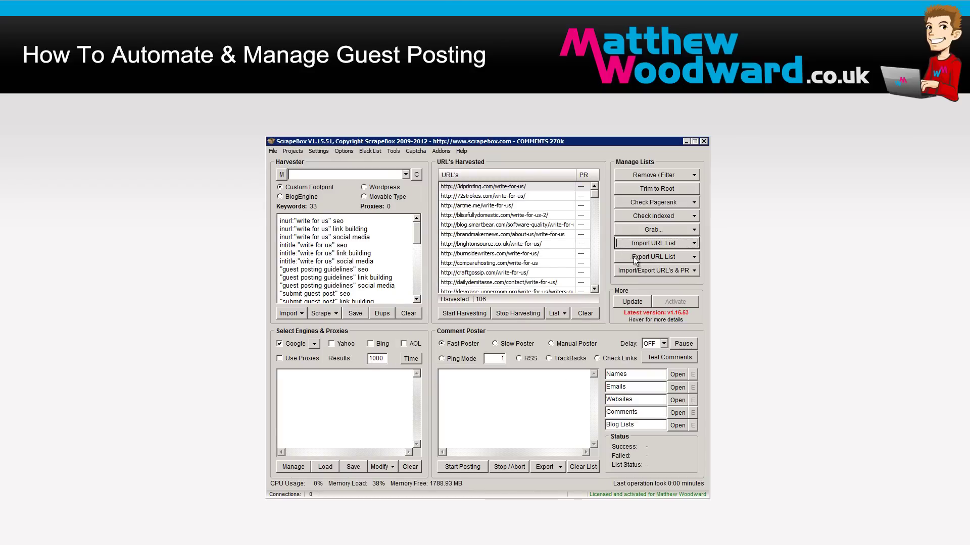
click(635, 257)
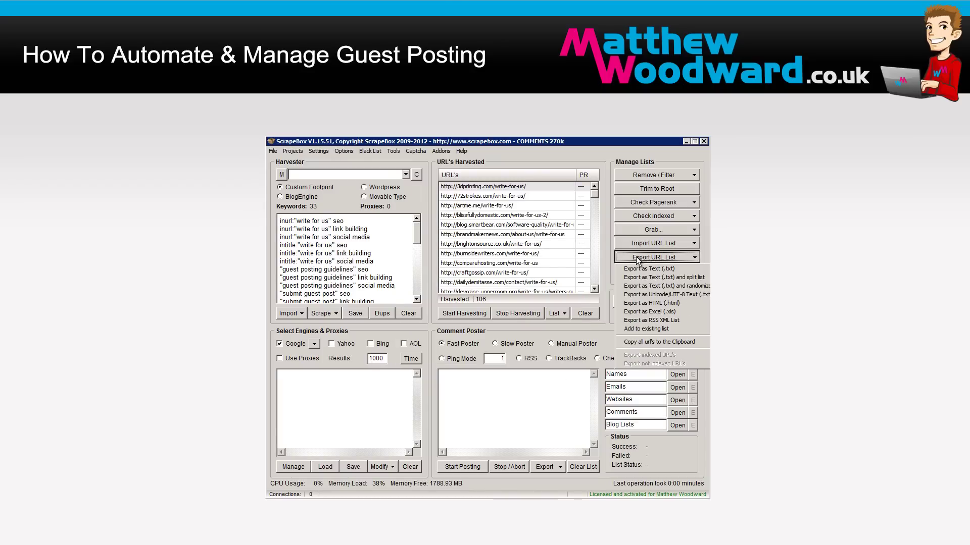
click(637, 342)
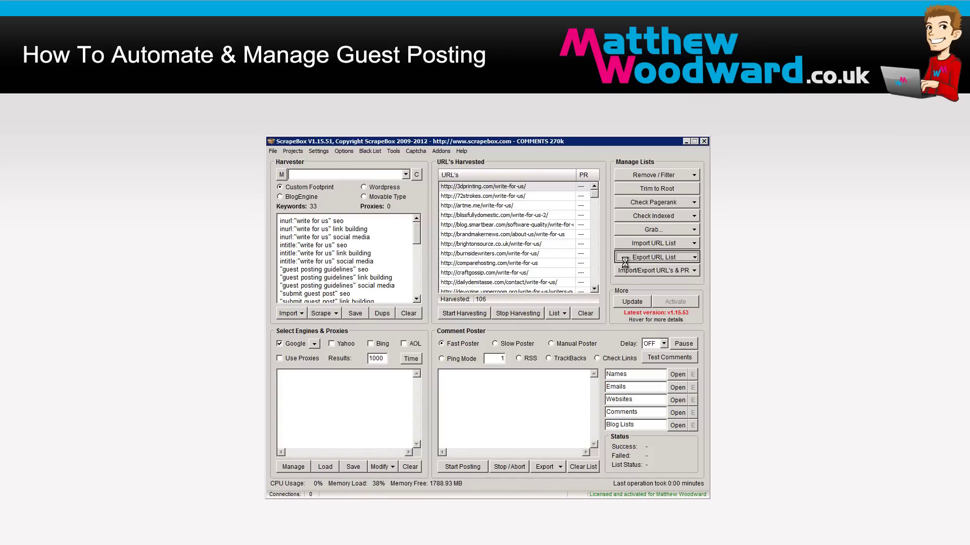
click(528, 352)
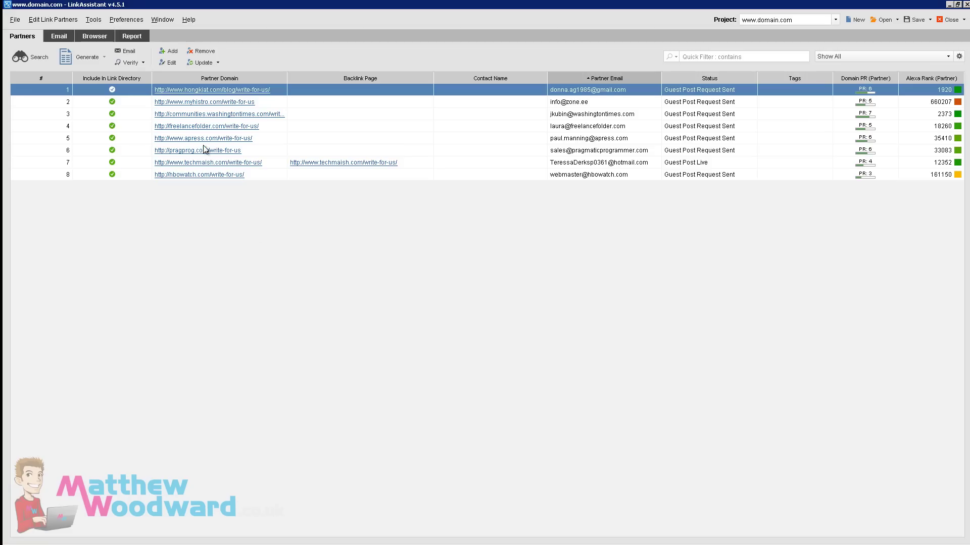
- Start a plain-text link partner import and paste in the harvested URLs
click(15, 21)
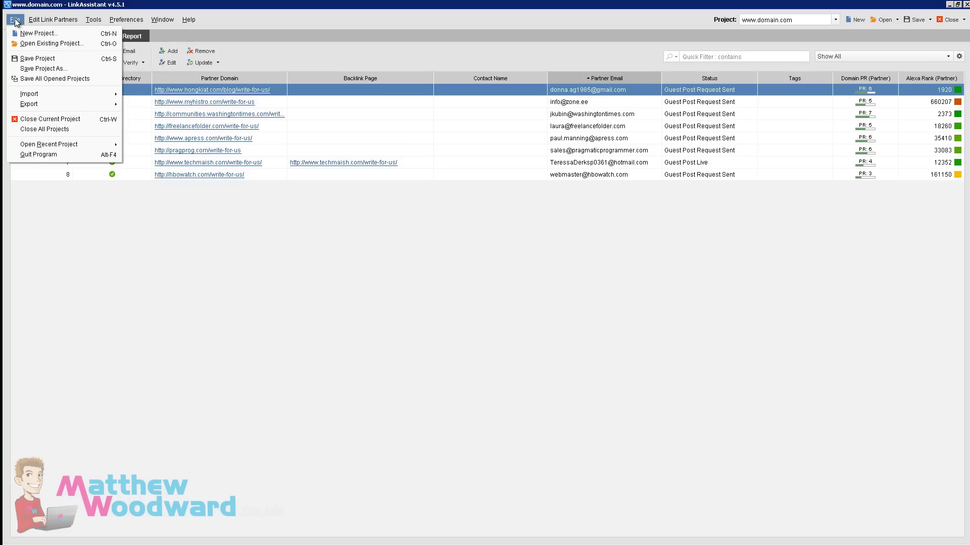
mouse_move(50, 93)
click(147, 107)
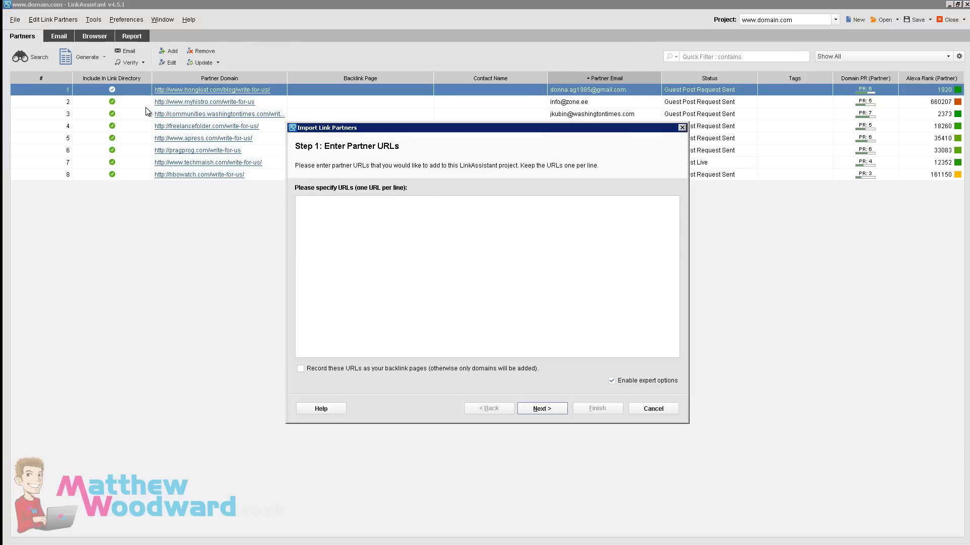
key(ctrl+v)
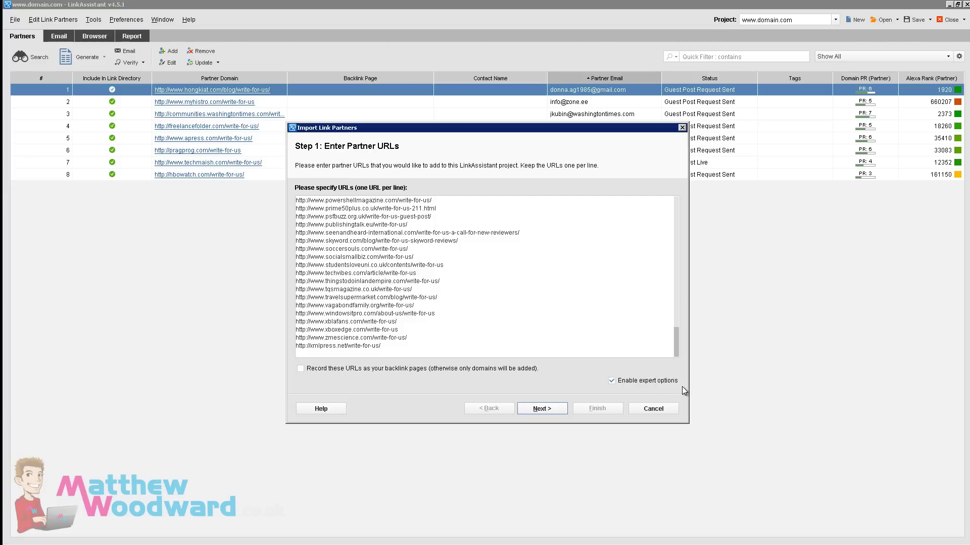
click(537, 410)
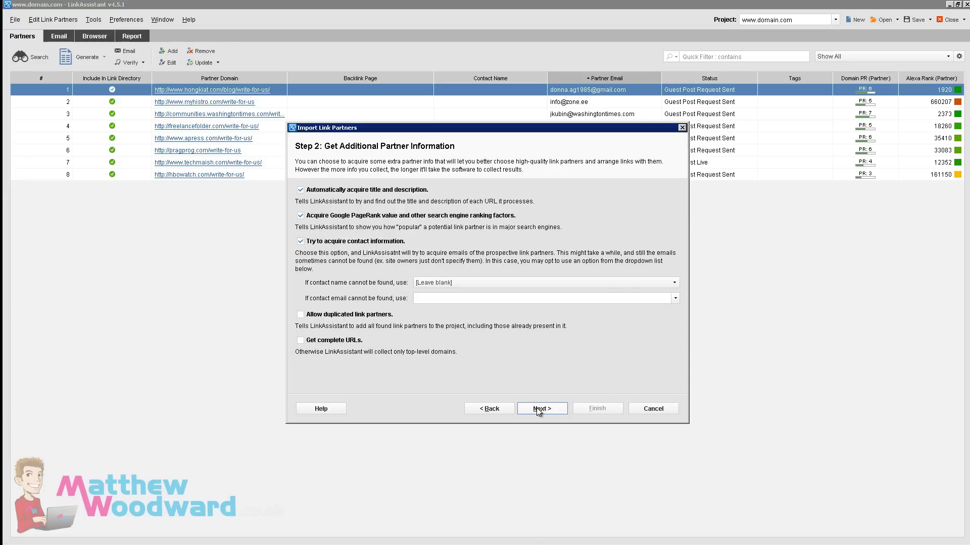
- Collect complete URLs and check only Domain Google PageRank and Alexa Rank, then search
click(338, 340)
click(548, 408)
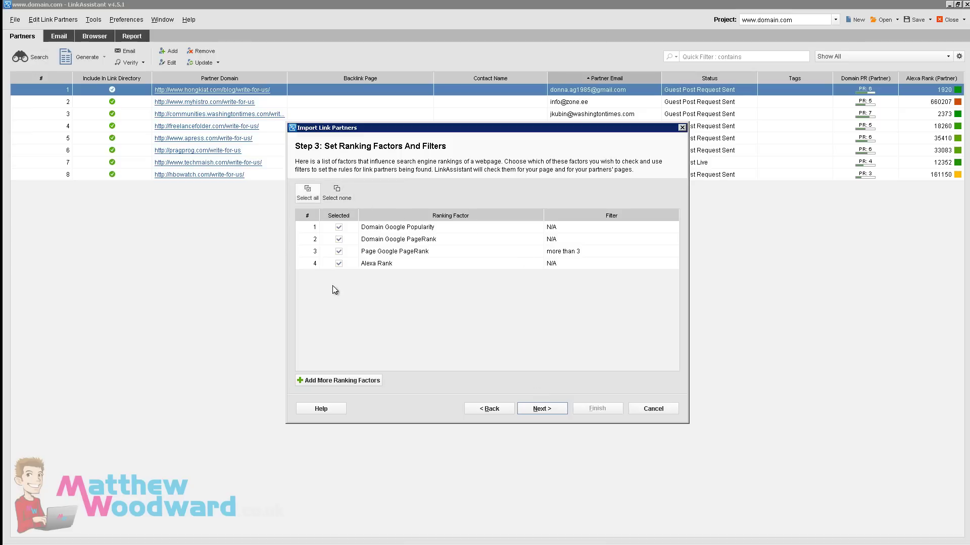
click(339, 227)
click(339, 251)
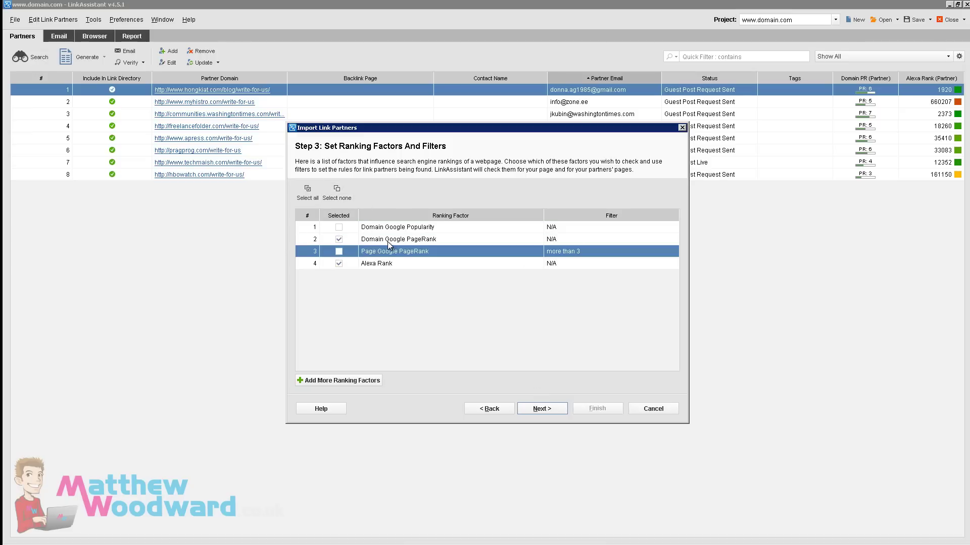
click(391, 241)
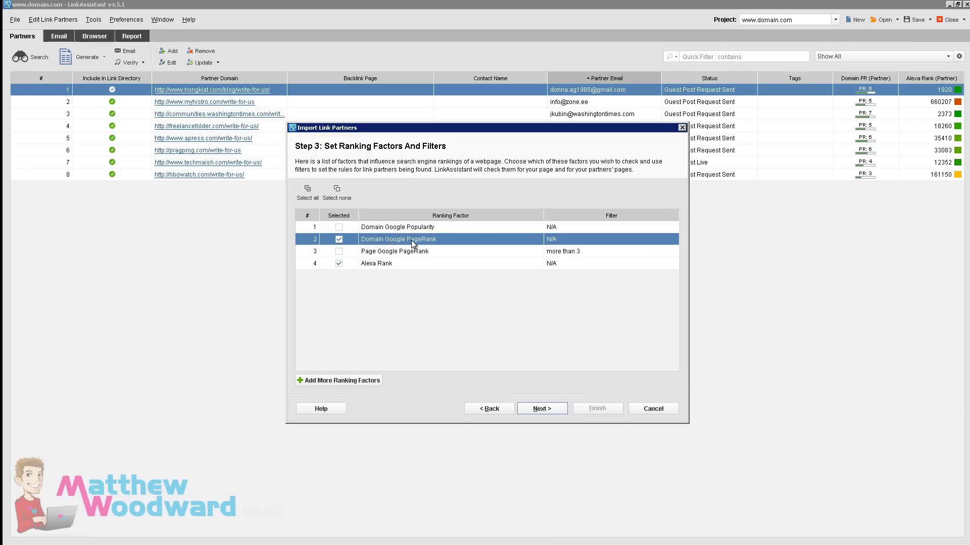
click(386, 262)
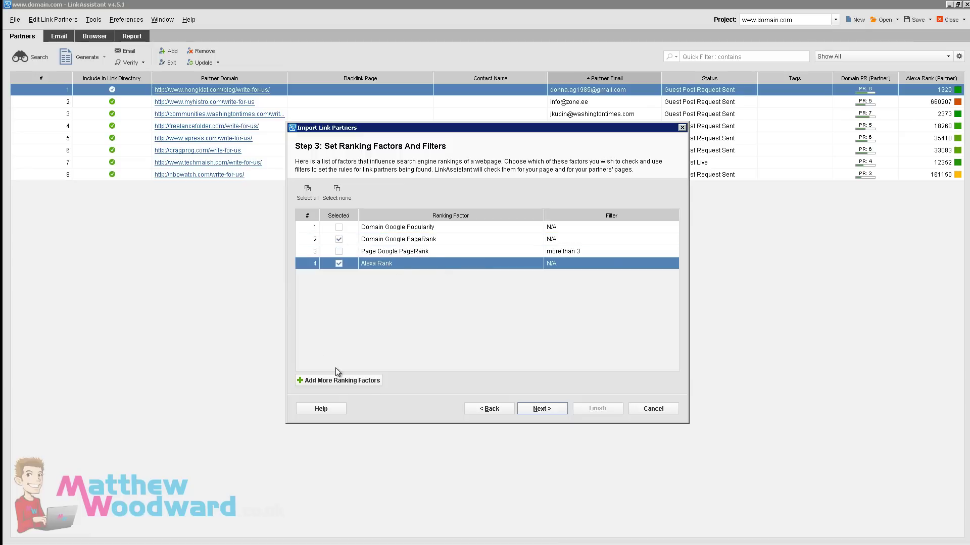
click(541, 408)
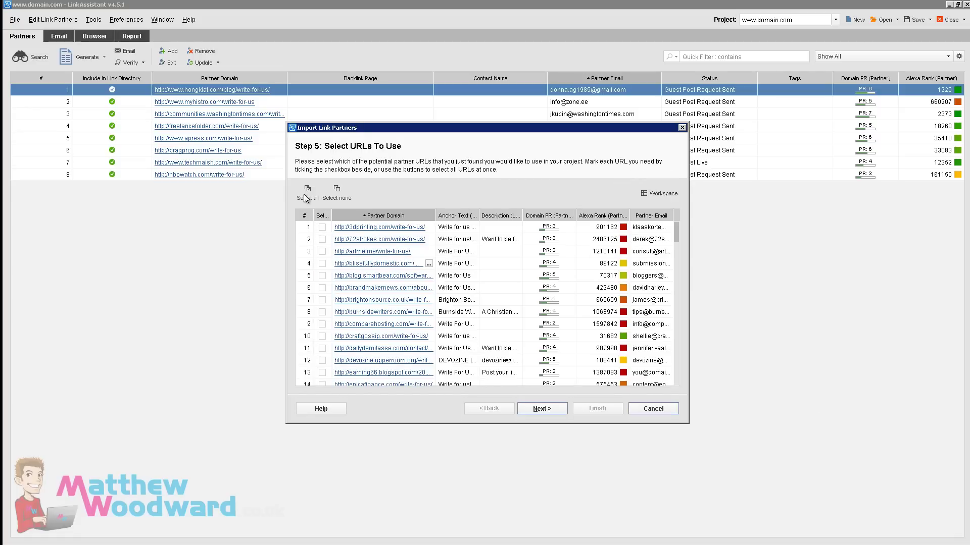
- Select all 106 found partners and finish the import with status 'Send link request mail'
click(307, 192)
click(543, 410)
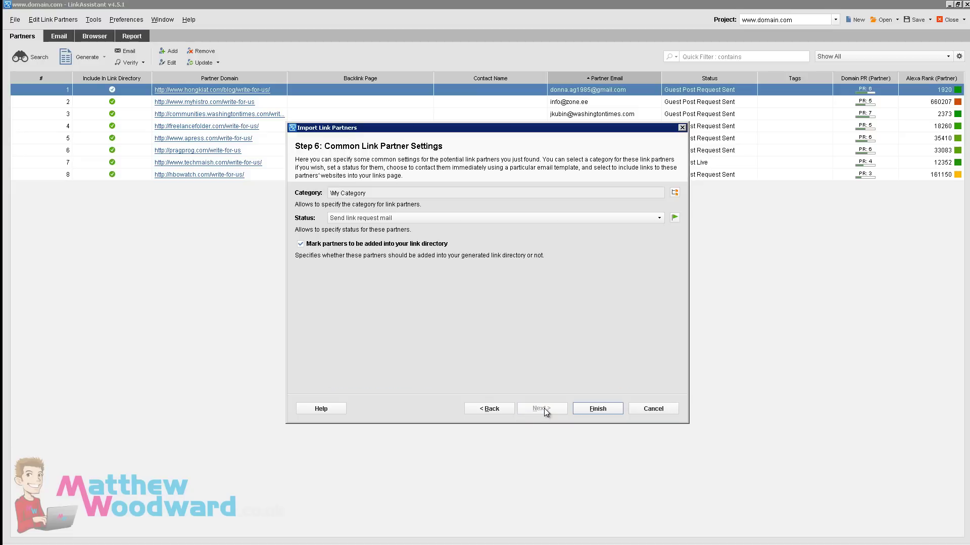
click(597, 411)
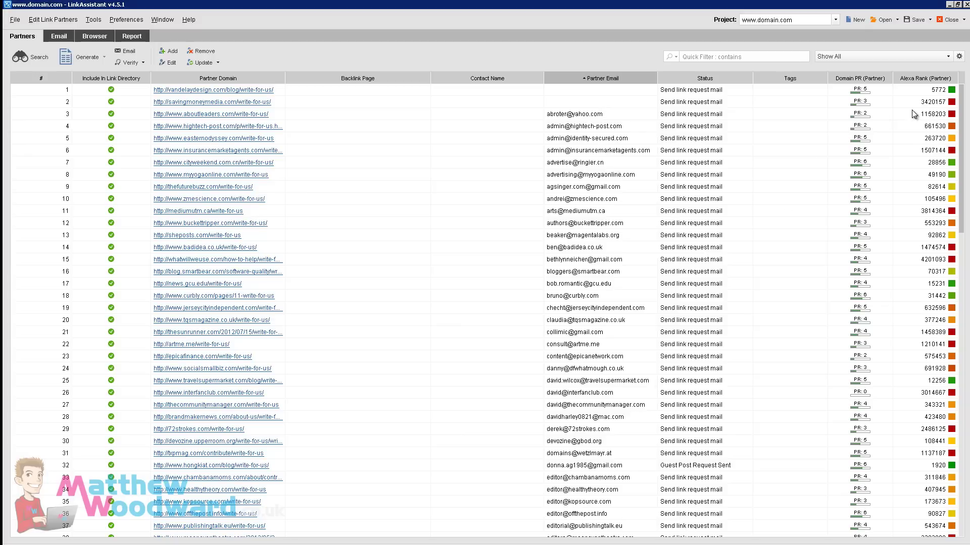
- Remove the first two link partners, which have no email address, and confirm the deletion
drag(960, 142, 960, 219)
scroll(919, 96, up, 7)
click(578, 91)
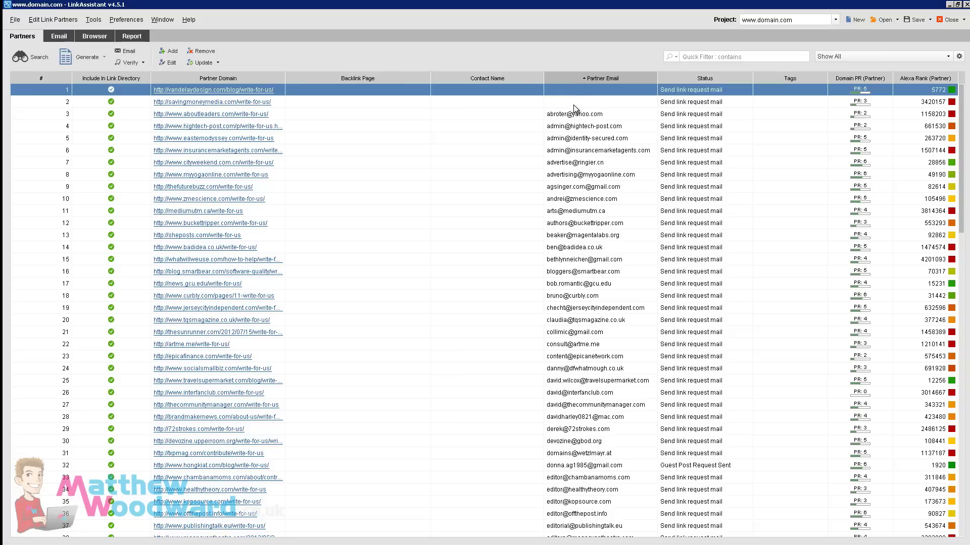
ctrl+click(574, 105)
right_click(572, 103)
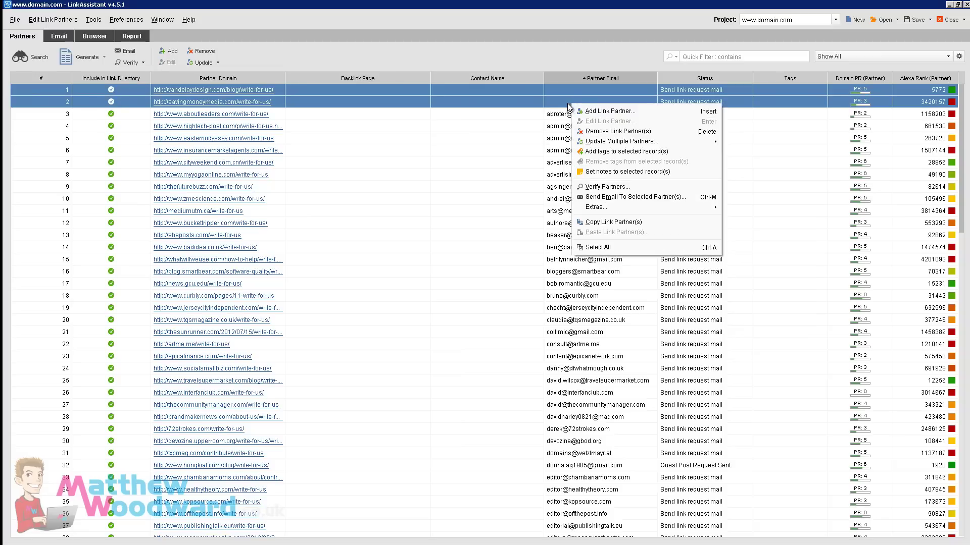
click(589, 132)
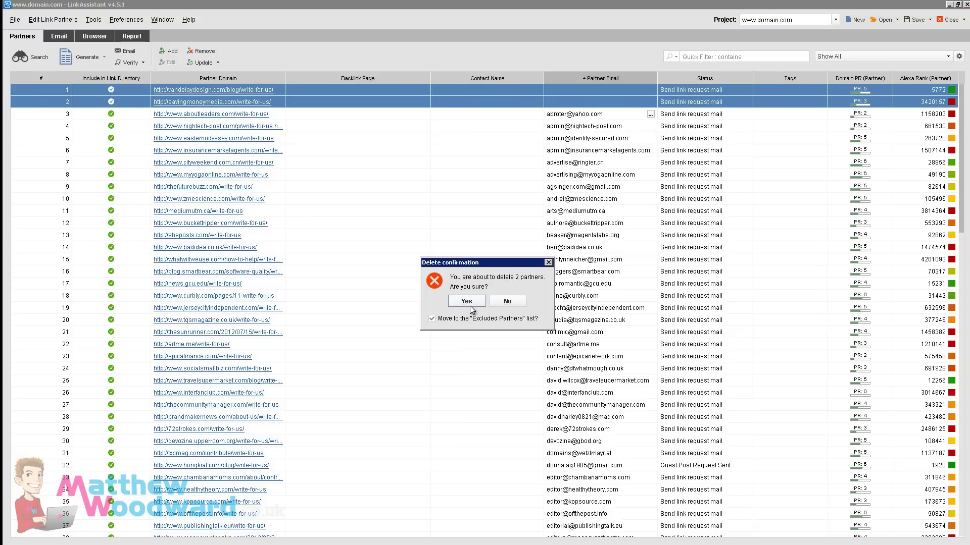
click(472, 306)
- Select every remaining partner in the table with Ctrl+A
drag(961, 109, 952, 464)
drag(940, 510, 917, 31)
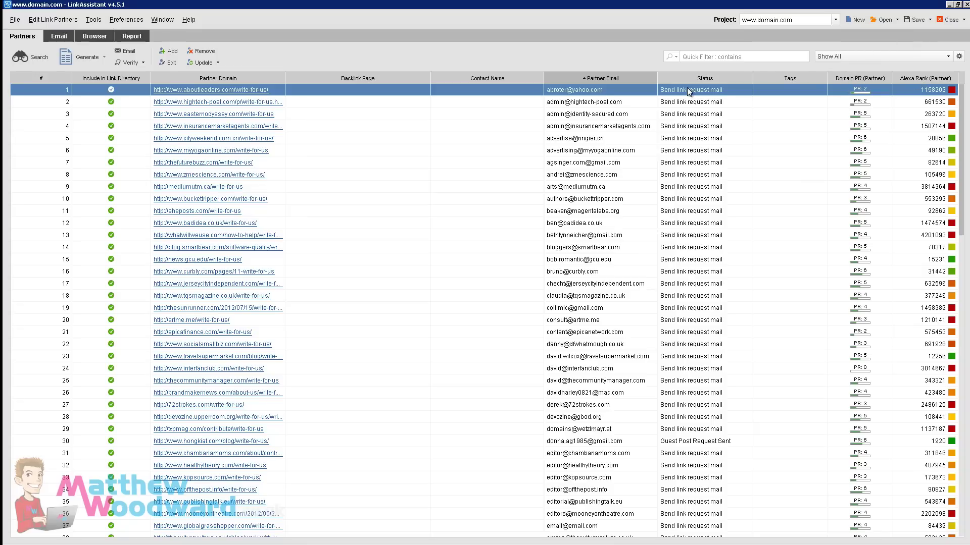
click(413, 141)
key(ctrl+a)
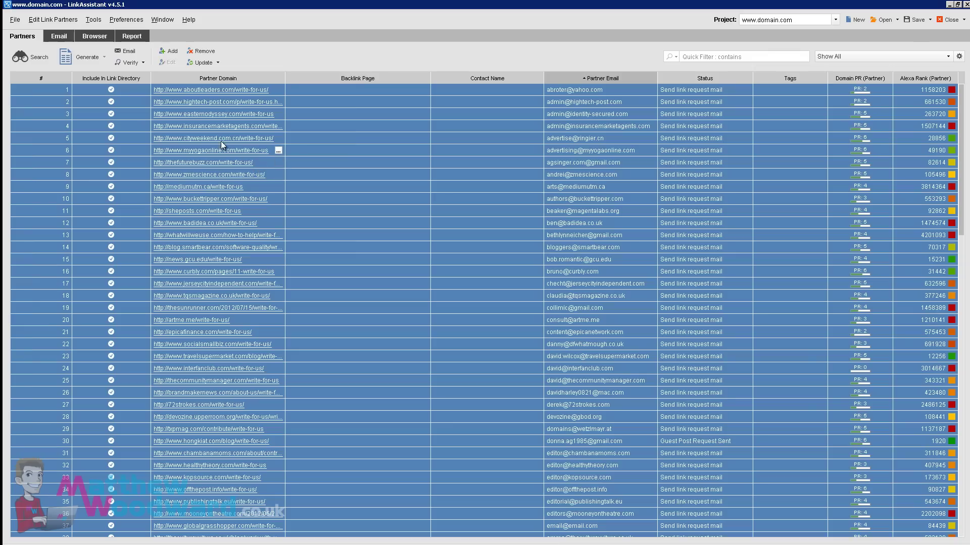
click(126, 51)
click(572, 175)
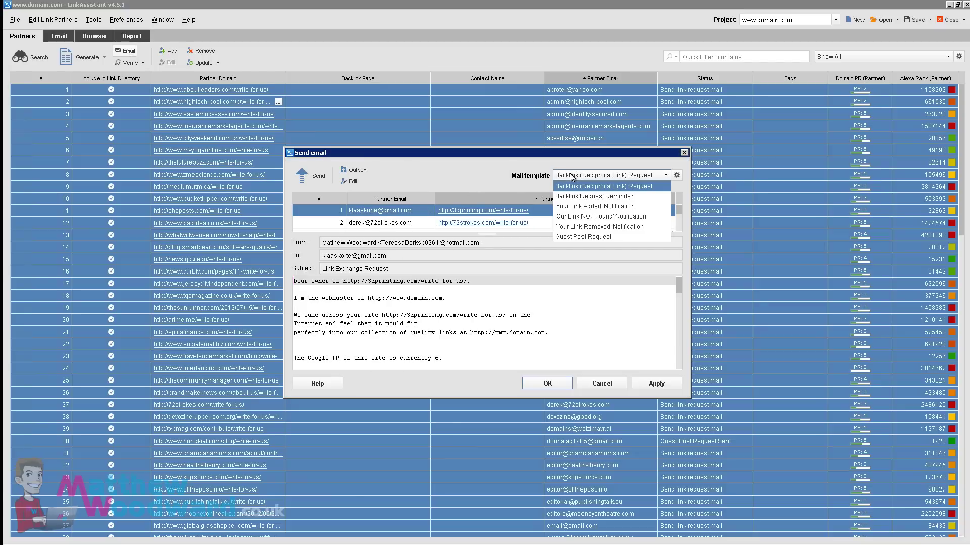
click(572, 237)
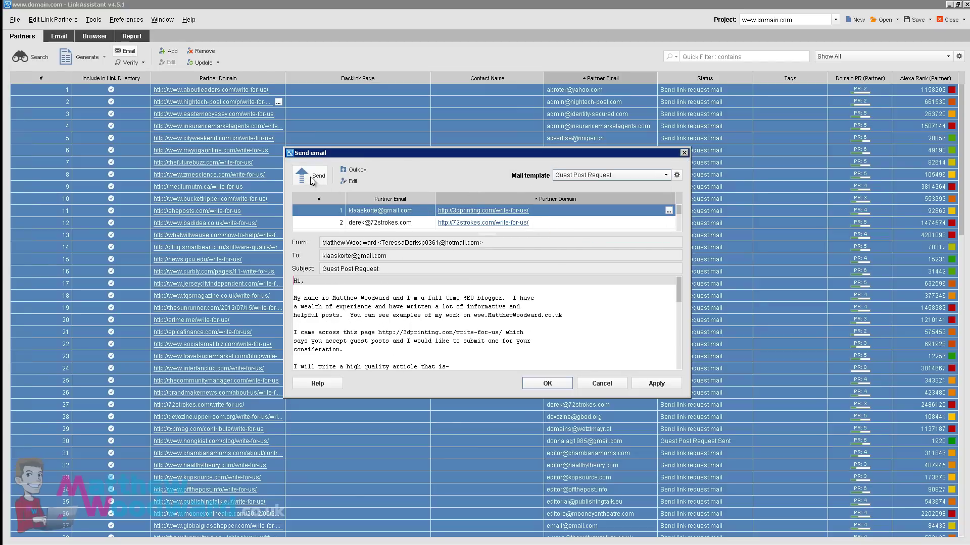
click(309, 177)
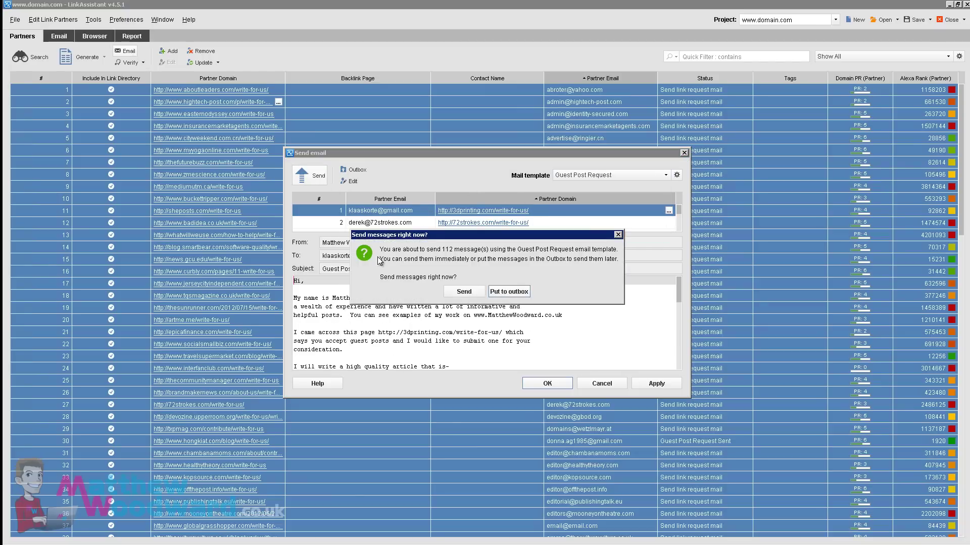
click(618, 235)
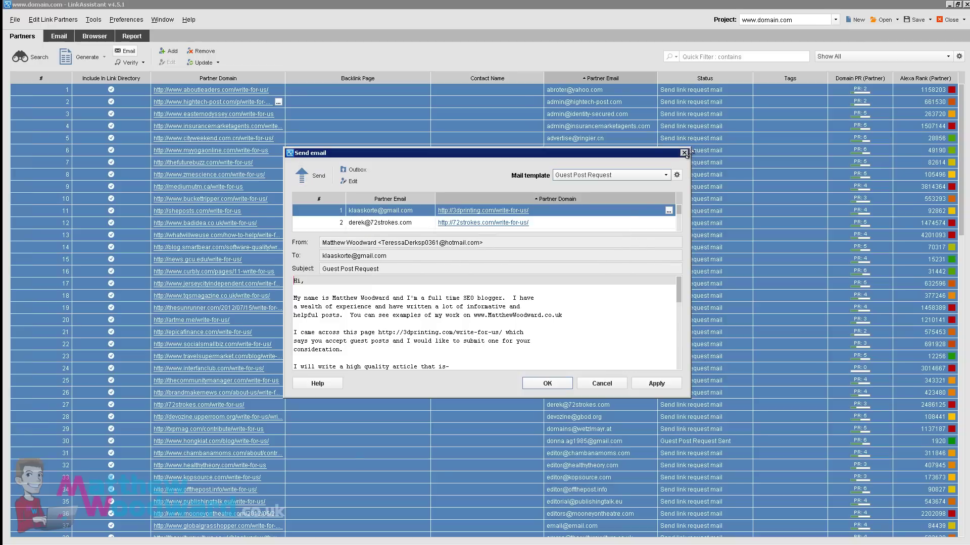
click(684, 152)
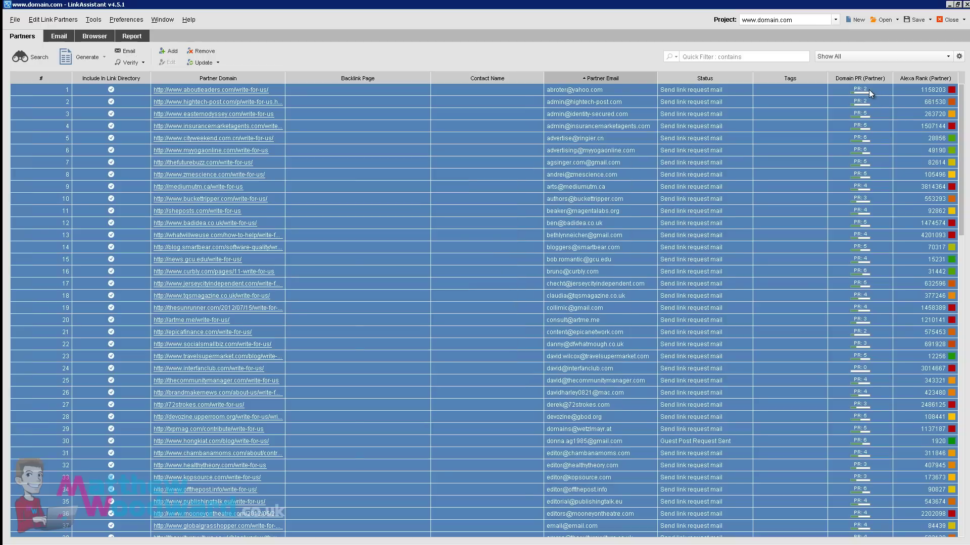
click(911, 141)
- Sort partners by Alexa Rank ascending and select the top 20, starting from hongkiat
click(919, 80)
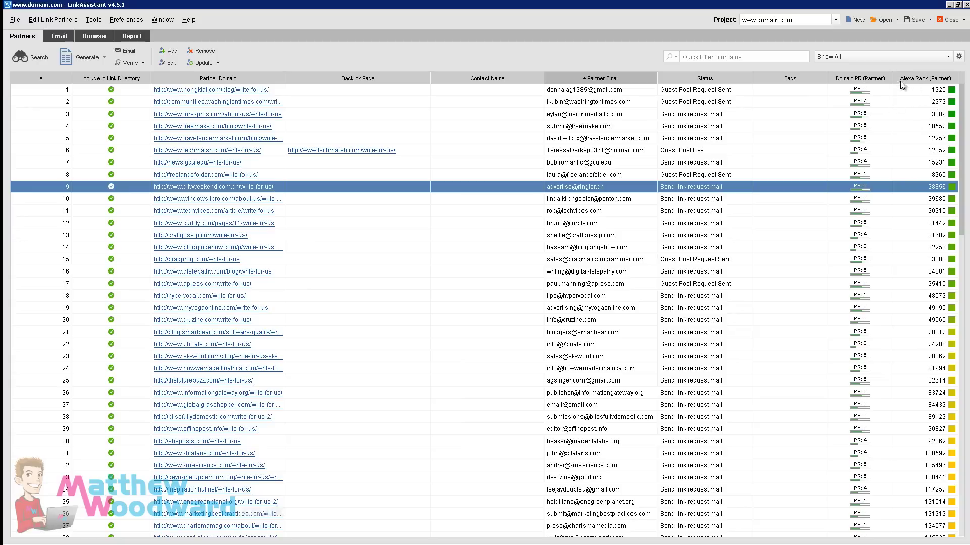
click(361, 94)
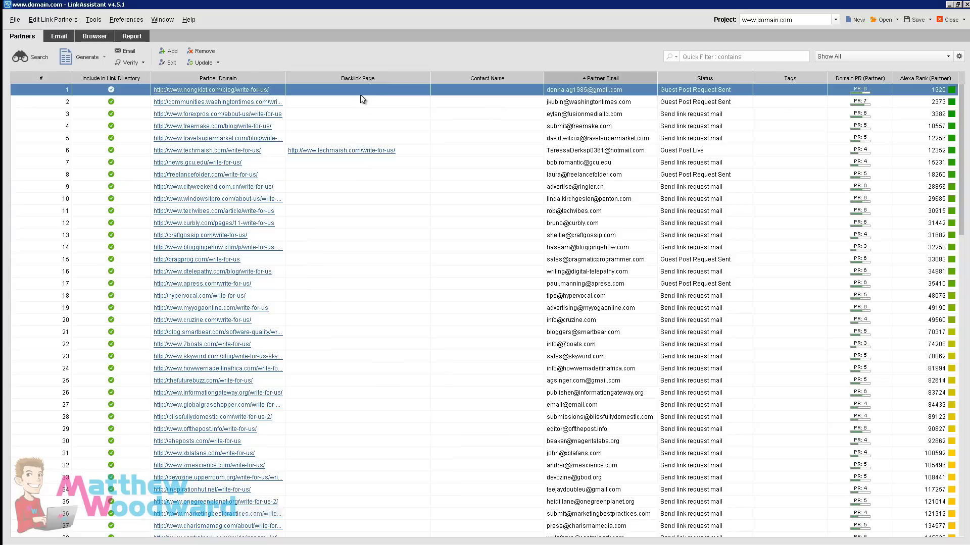
shift+click(910, 320)
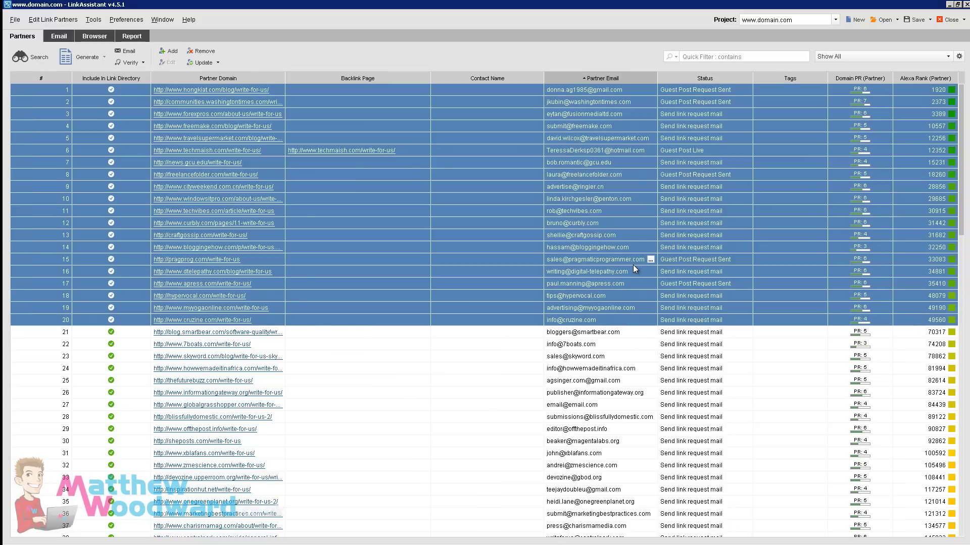
- Try selecting row 10 alone, the top three, the third only, all partners, then the first
click(179, 199)
scroll(247, 304, down, 1)
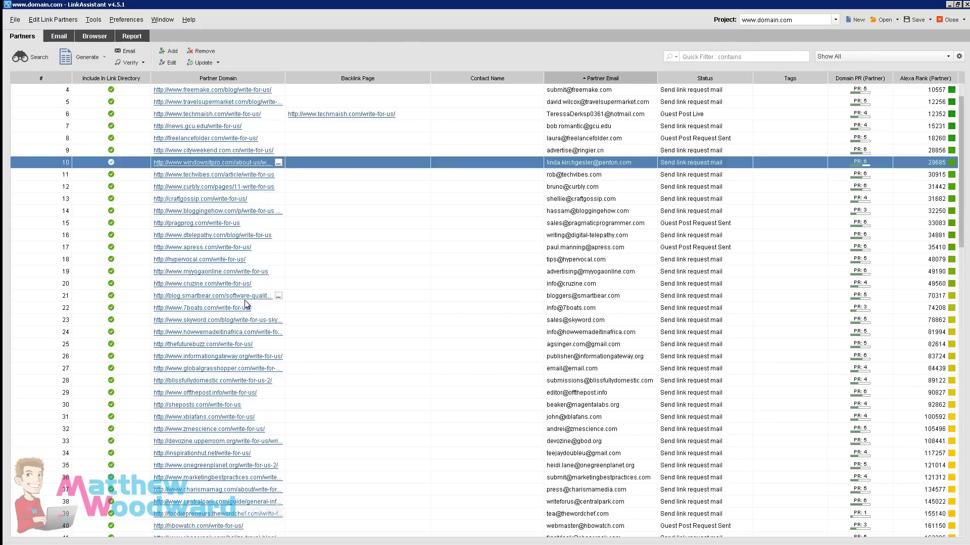
scroll(264, 309, down, 8)
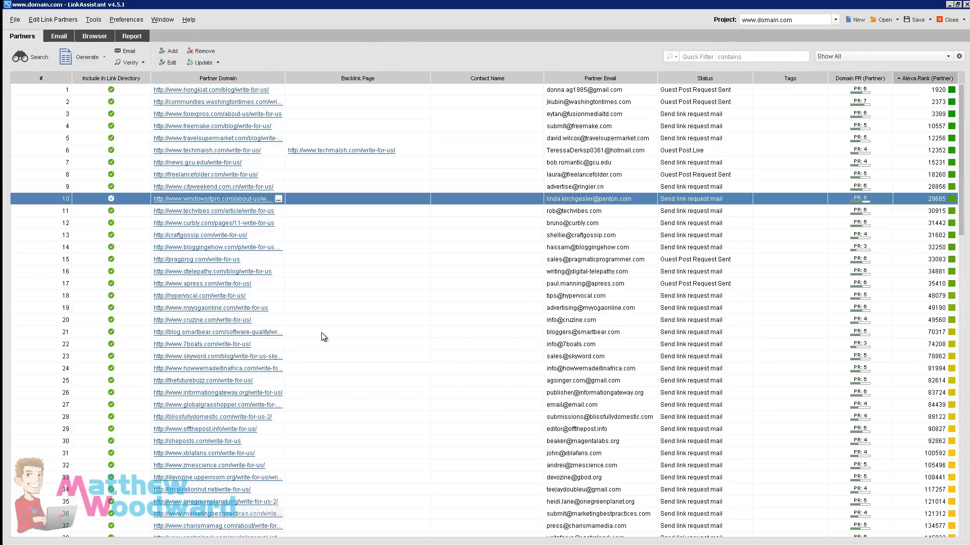
drag(578, 93, 576, 114)
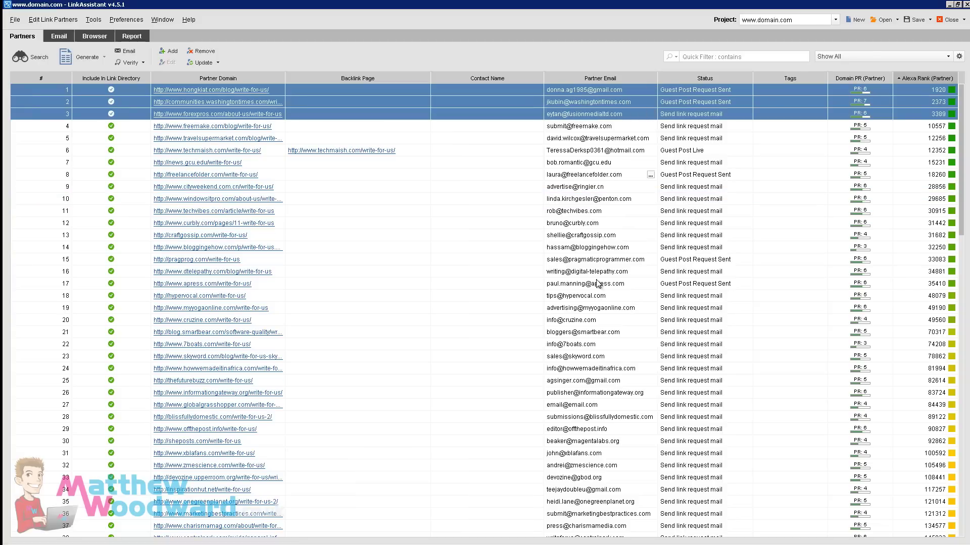
click(602, 115)
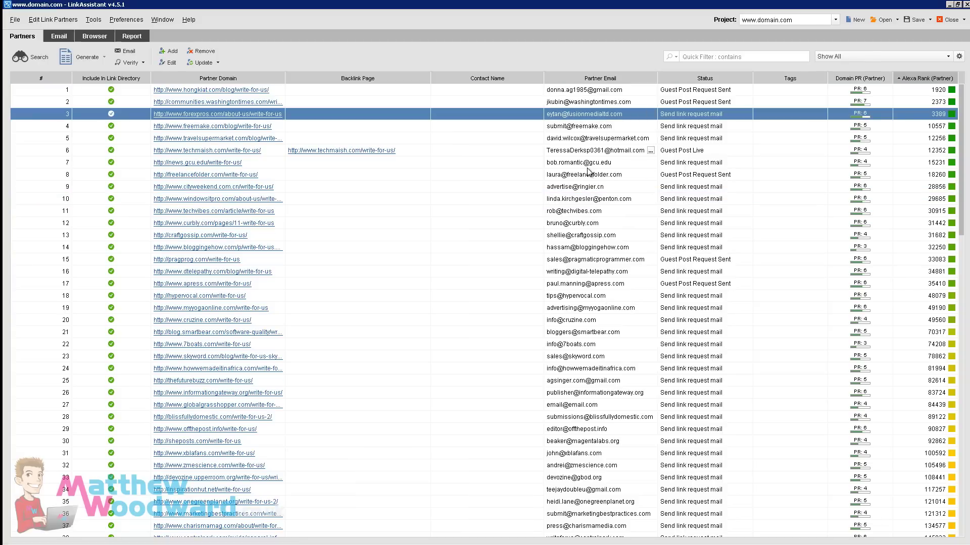
key(ctrl+a)
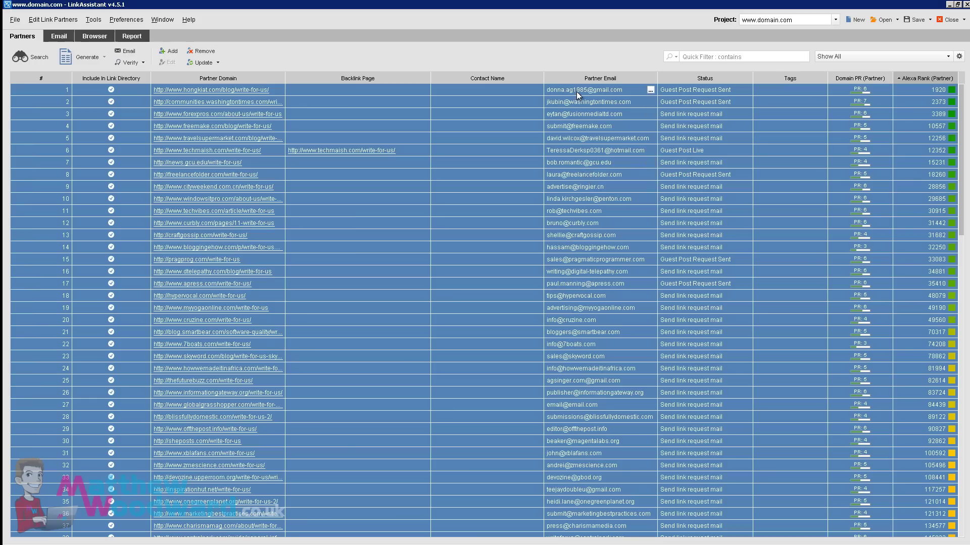
click(577, 90)
click(111, 20)
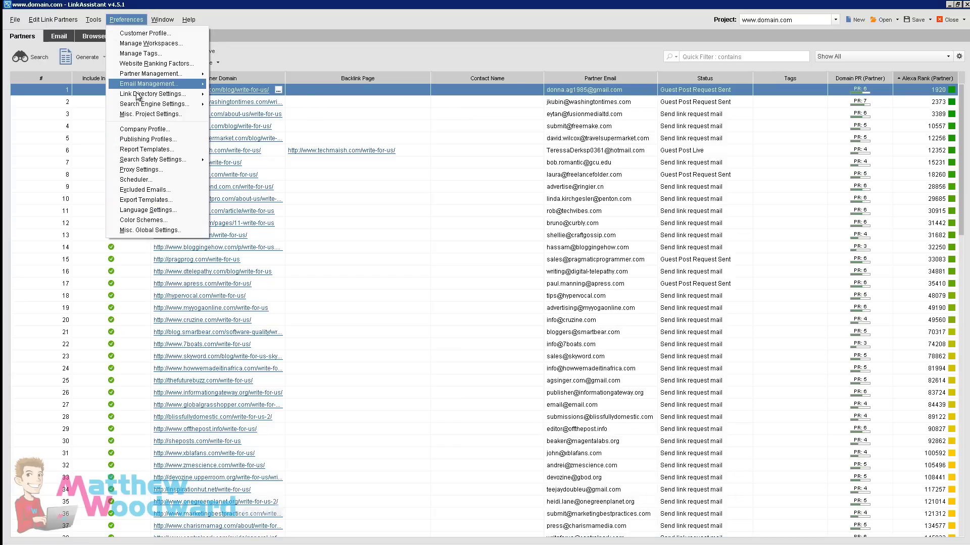
mouse_move(142, 84)
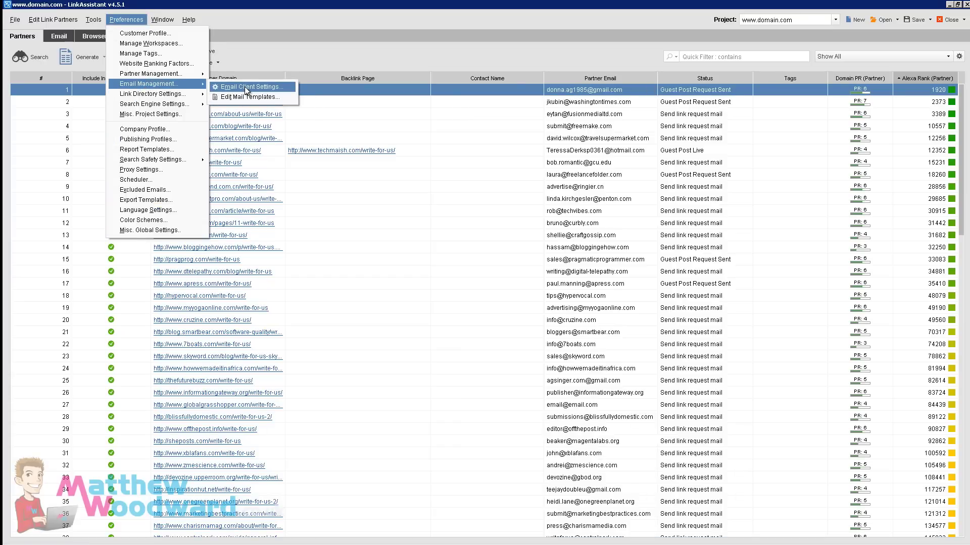
click(238, 87)
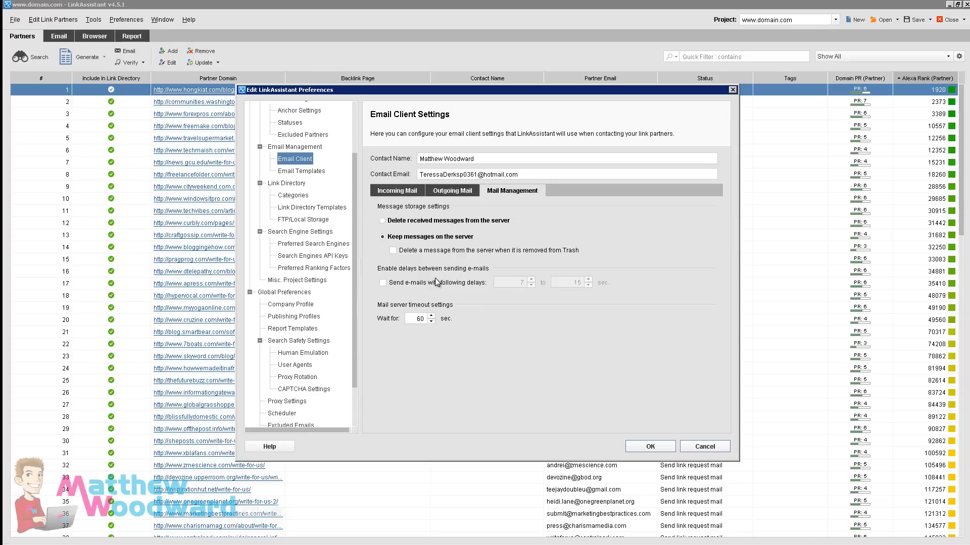
click(455, 191)
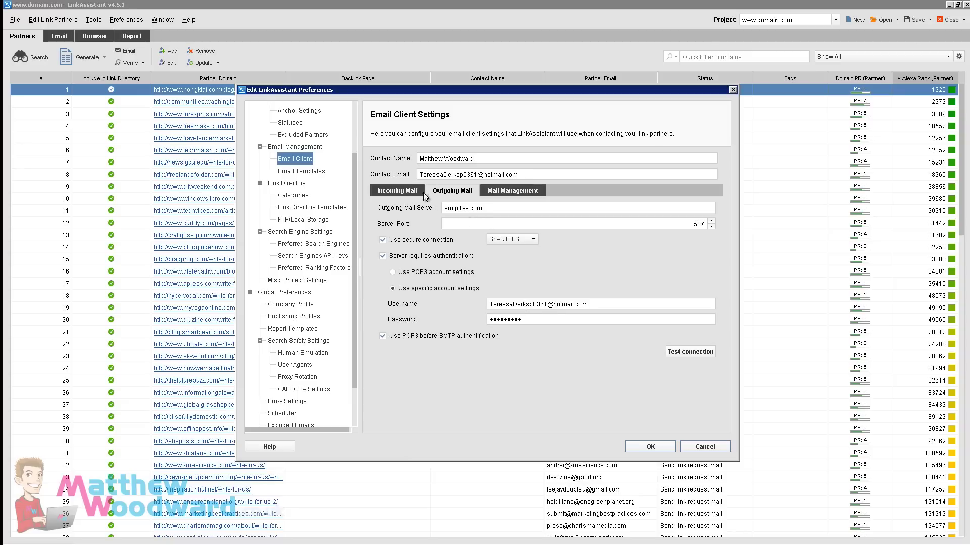
click(397, 191)
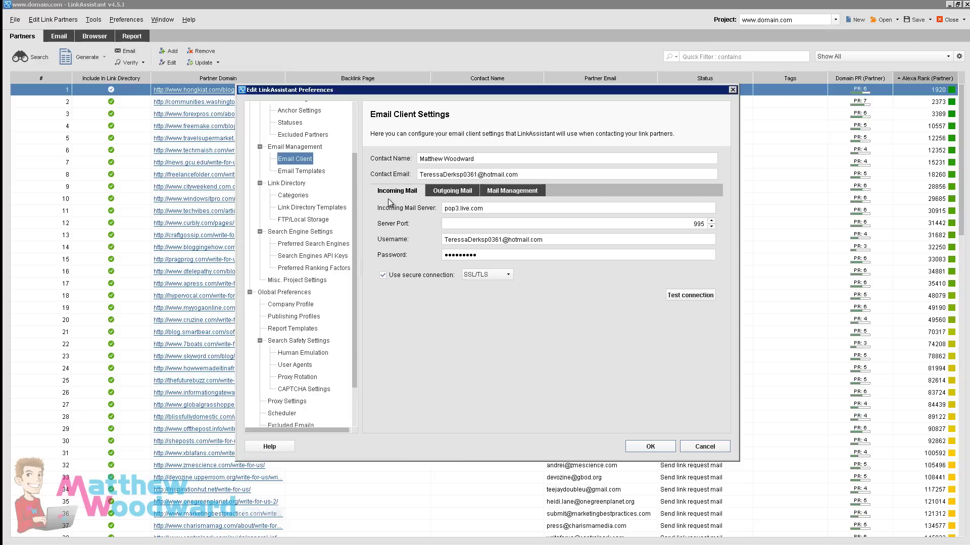
triple_click(458, 170)
drag(420, 174, 567, 176)
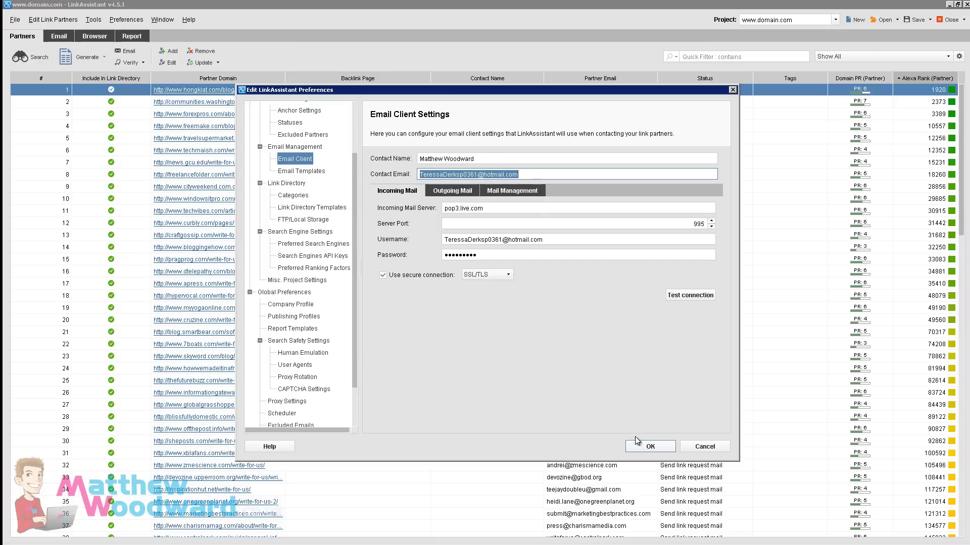
click(649, 446)
scroll(467, 345, down, 6)
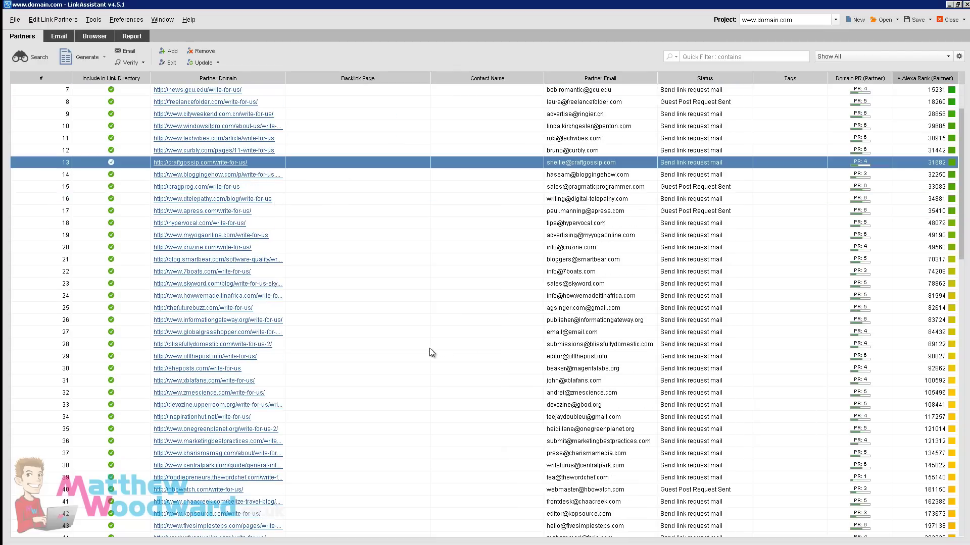
scroll(465, 330, up, 6)
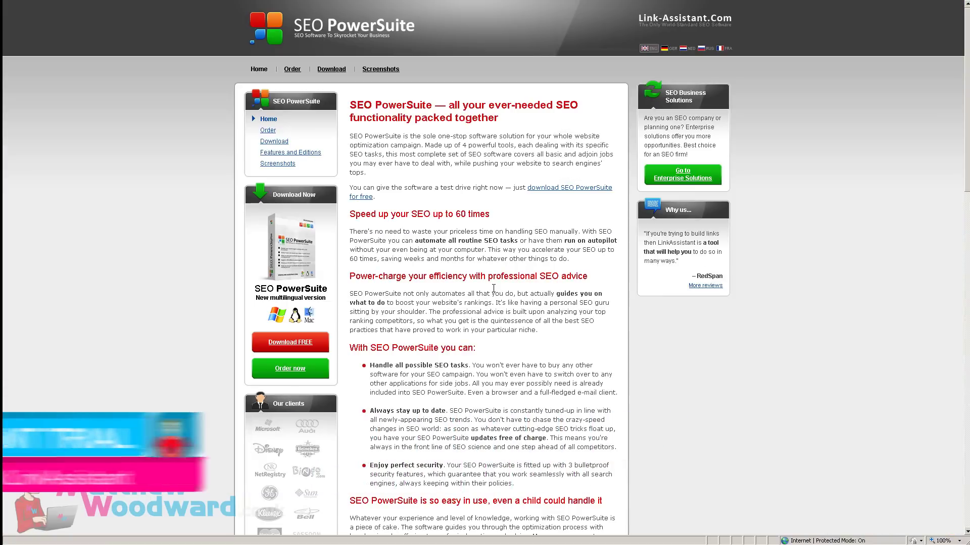
- Scroll the SEO PowerSuite home page to 'So what's included?' showing Rank Tracker, WebSite Auditor, SEO SpyGlass, LinkAssistant
scroll(498, 300, down, 3)
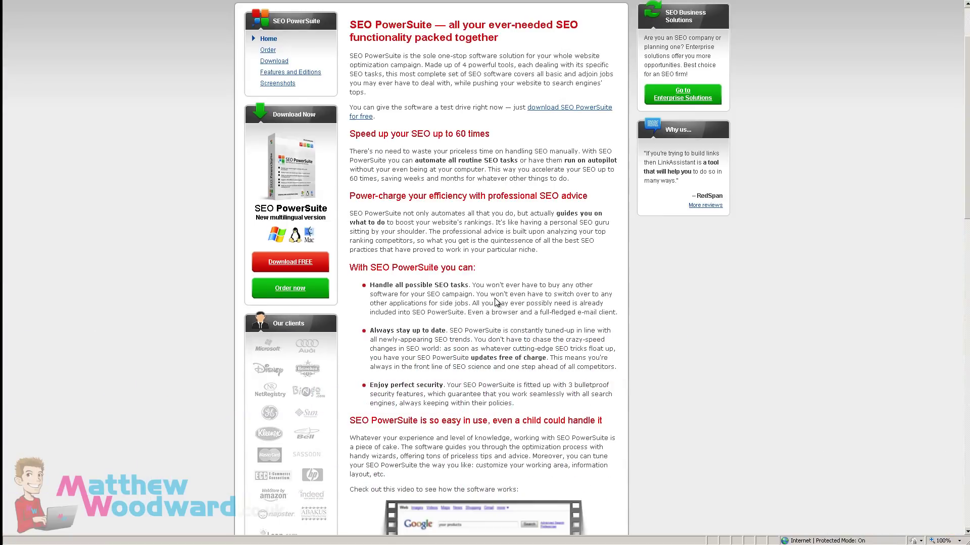
scroll(493, 302, down, 3)
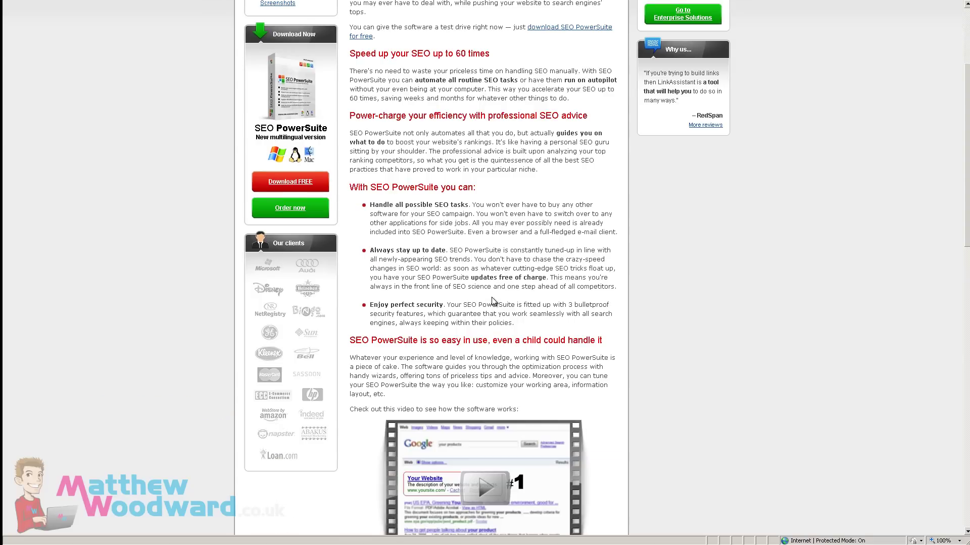
scroll(493, 301, down, 3)
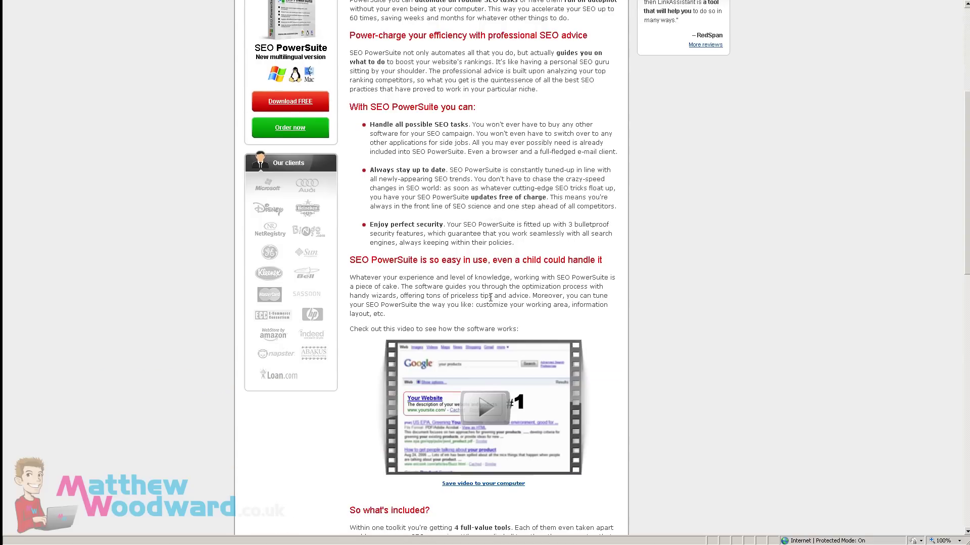
scroll(490, 298, up, 9)
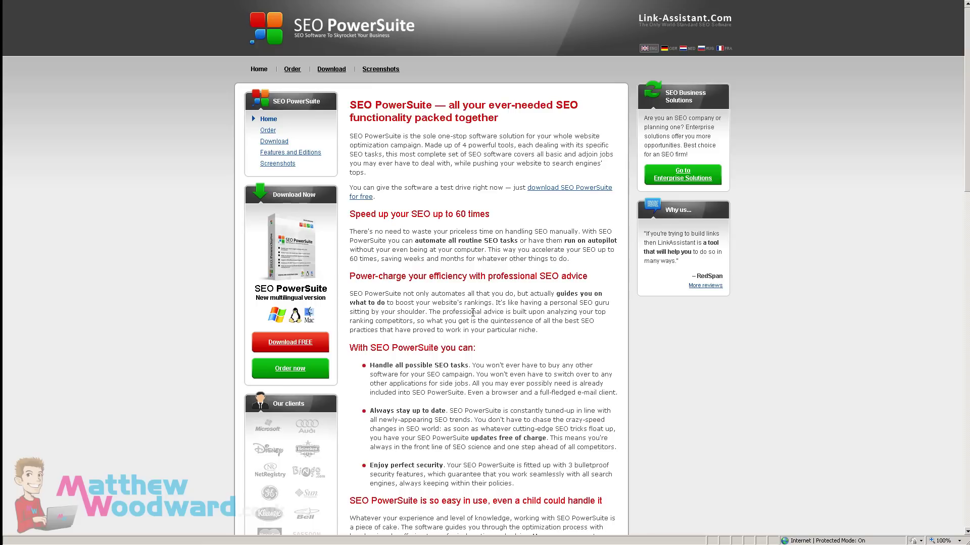
scroll(473, 312, down, 6)
scroll(473, 313, down, 3)
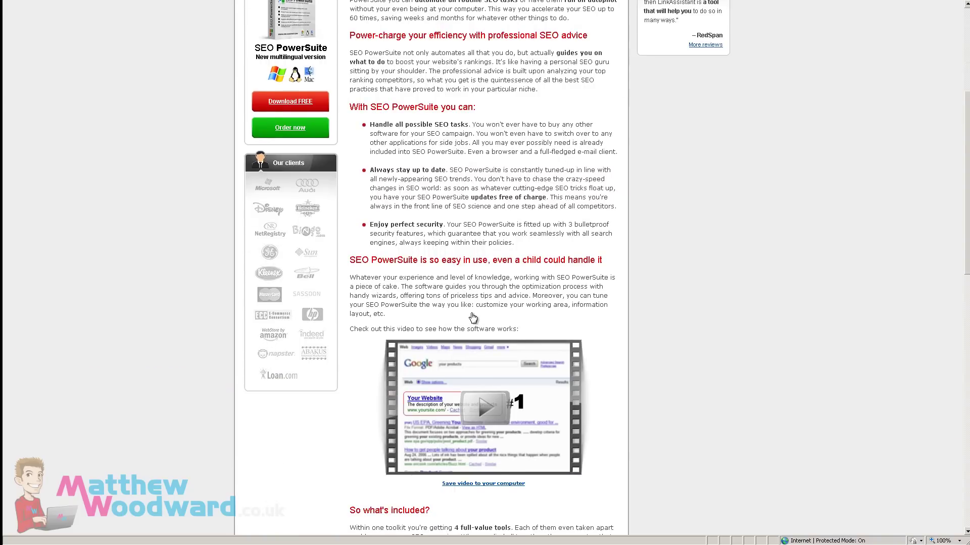
scroll(473, 317, down, 12)
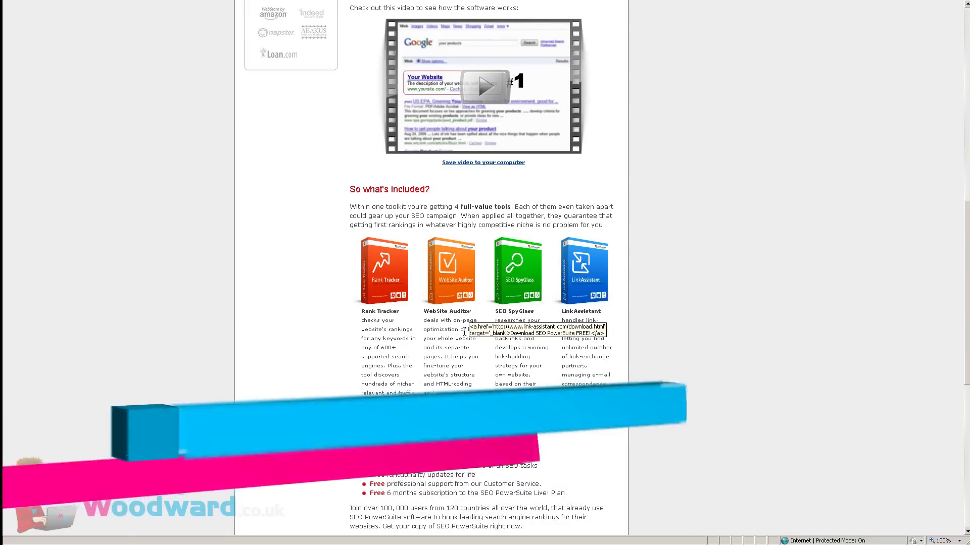
scroll(465, 323, down, 3)
scroll(458, 347, down, 3)
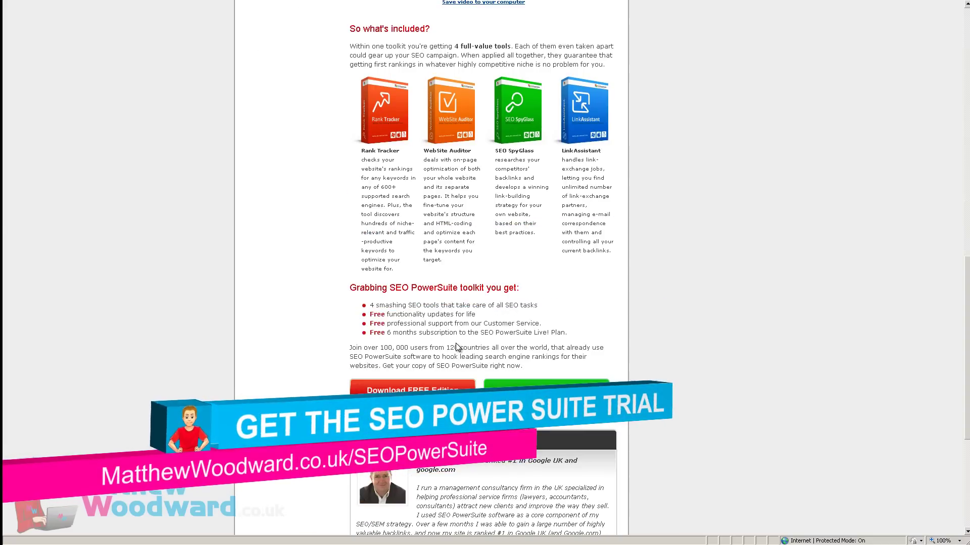